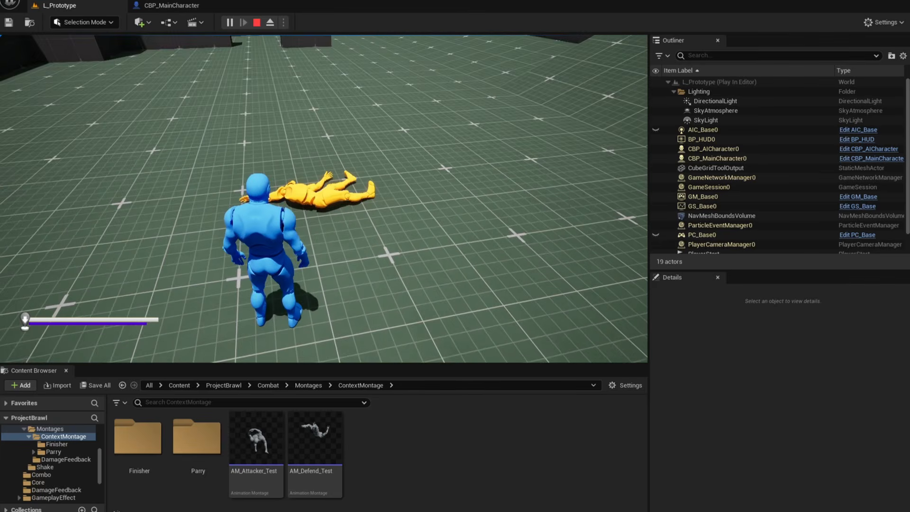
Exit the play-in-editor session and open the Plugins window.
key(w)
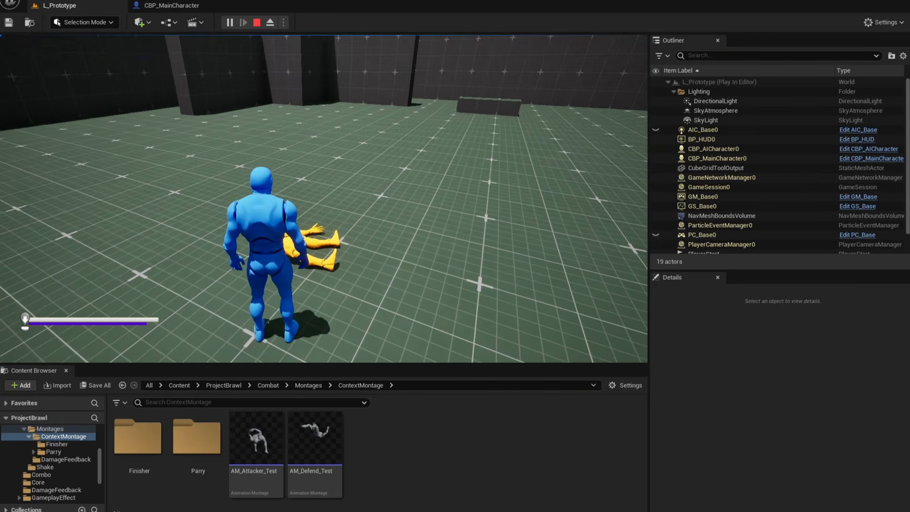
key(Escape)
click(50, 1)
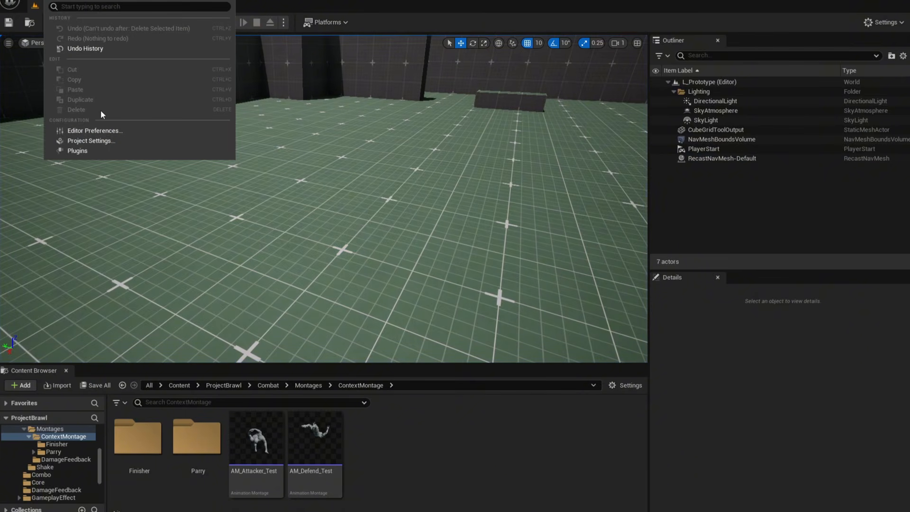
click(74, 151)
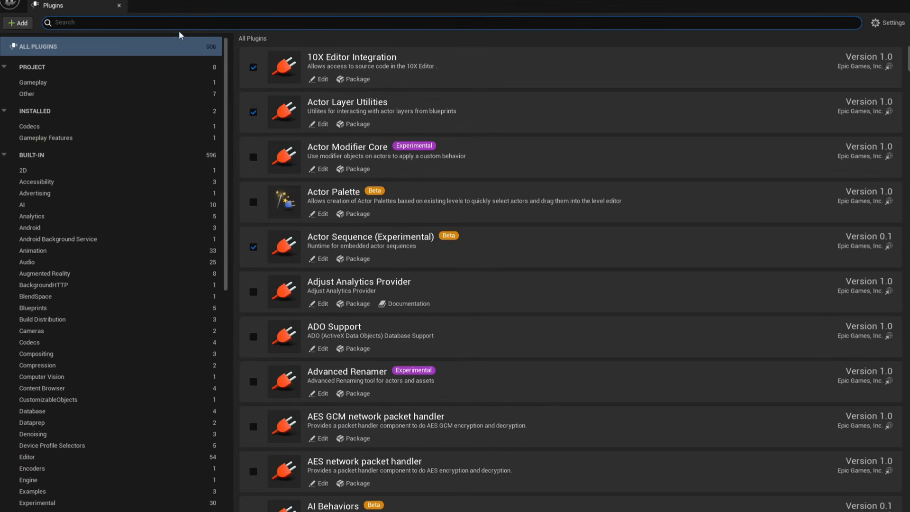
Search the plugins for Contextual Animation and Motion Warping to check they are enabled, then close the Plugins window.
text(contextual)
key(ctrl+a)
text(c)
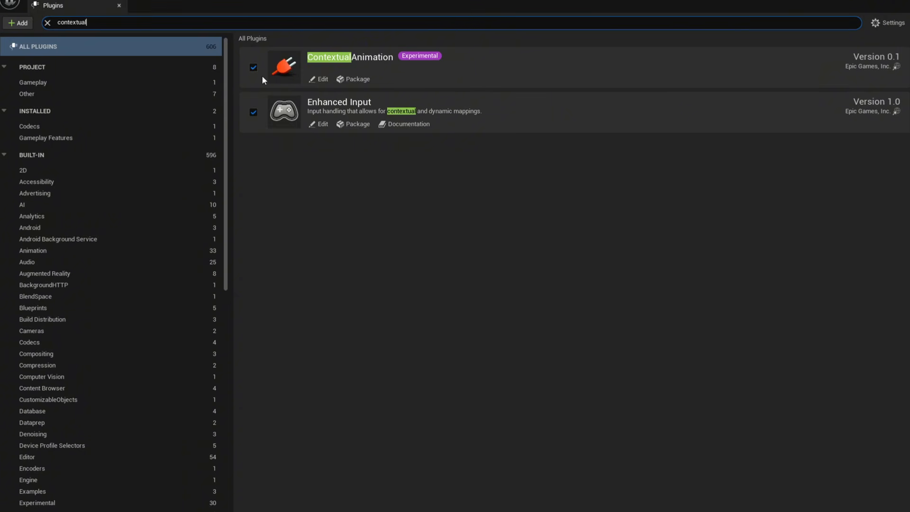
click(214, 25)
text(motion warping)
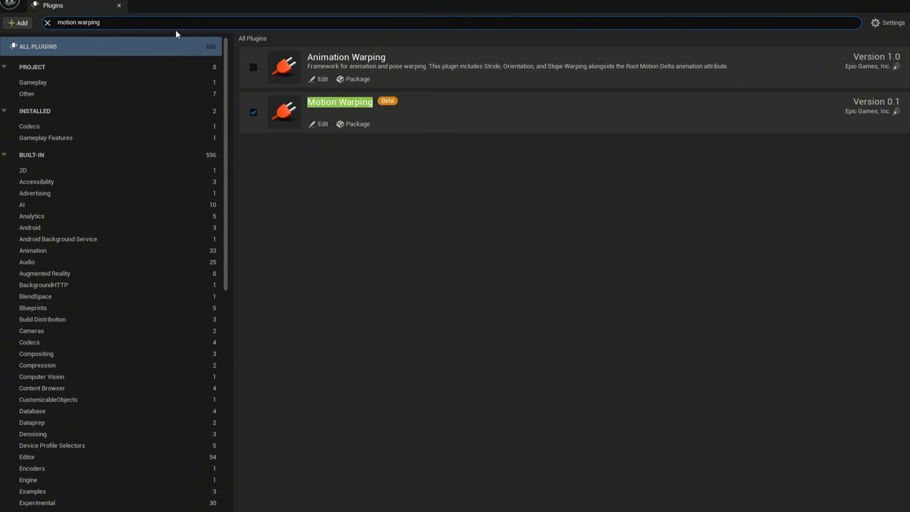
click(119, 7)
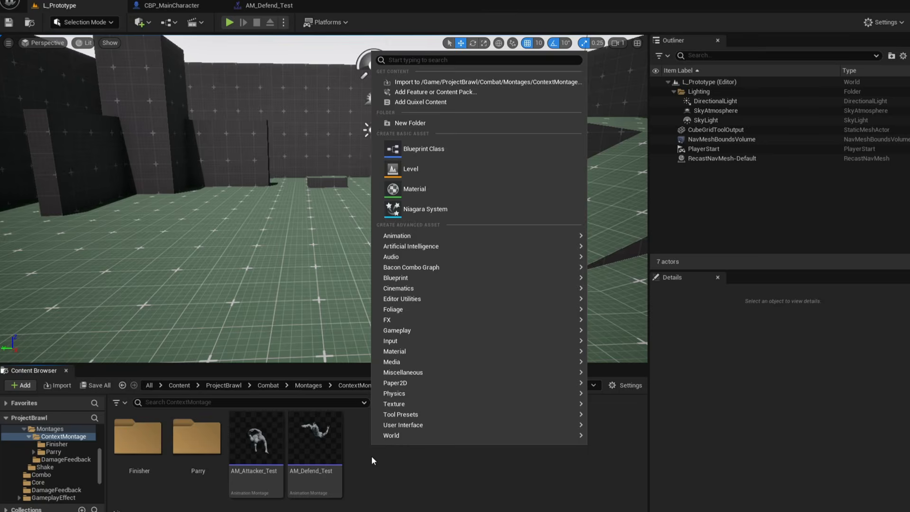
Create a Contextual Anim Scene asset named CAS_Test in the ContextMontage folder.
click(372, 458)
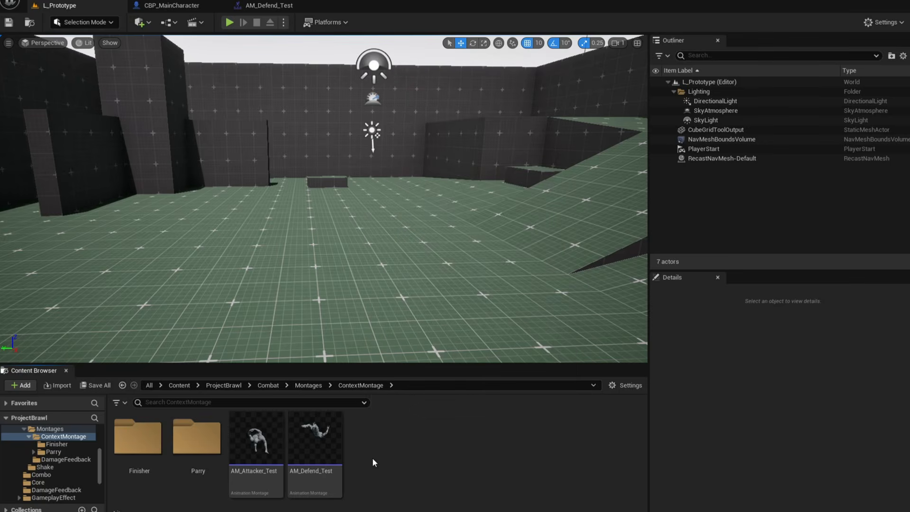
right_click(386, 432)
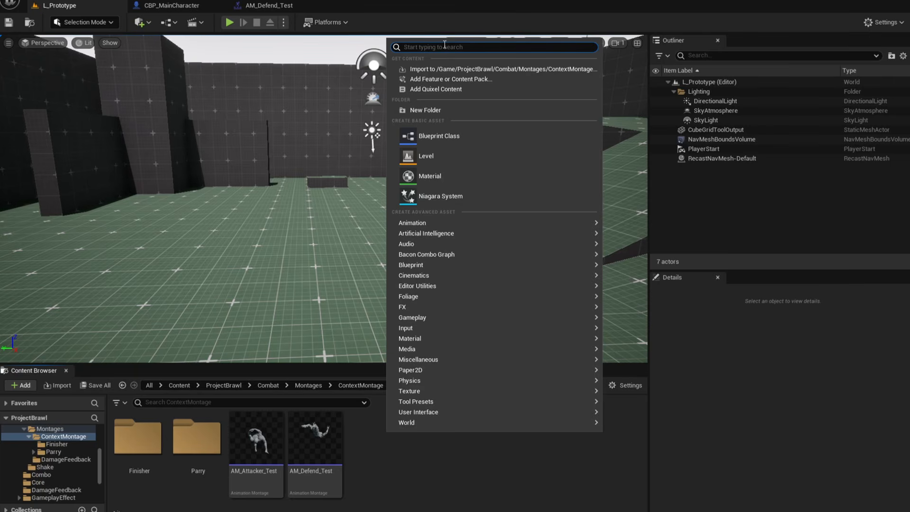
text(contex)
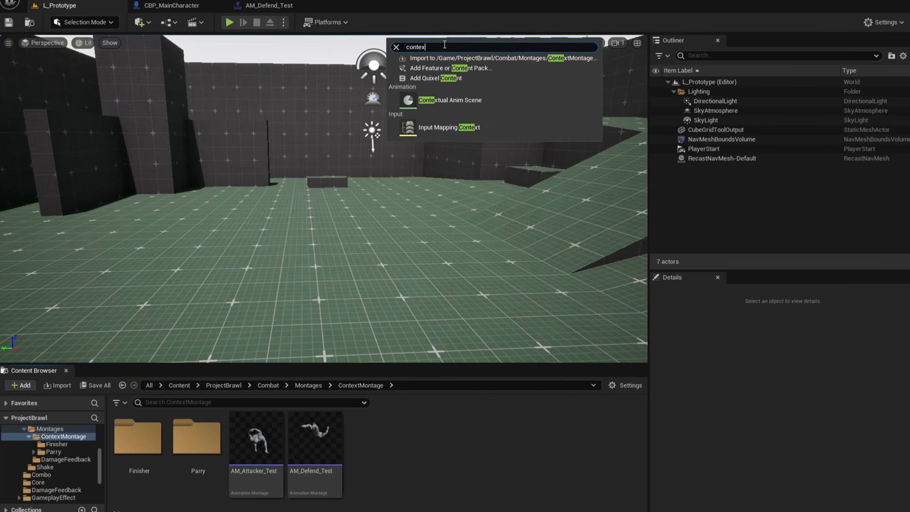
text(tual)
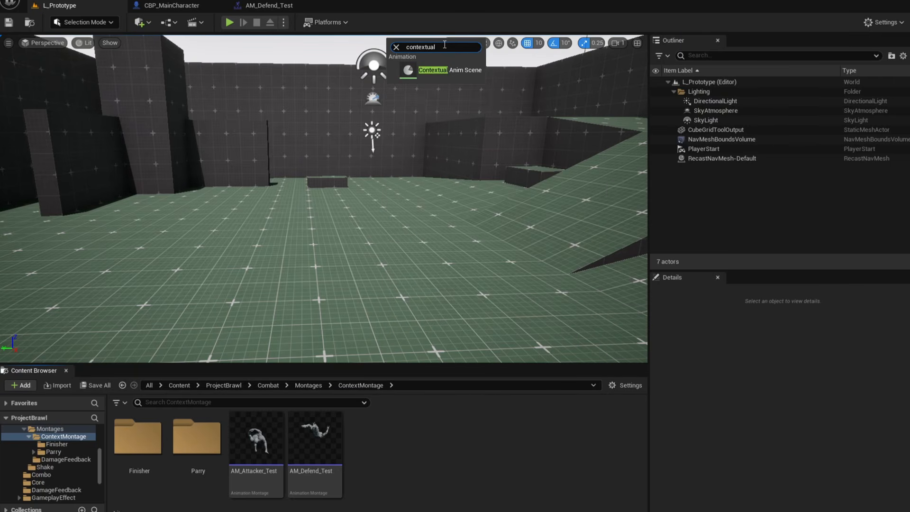
click(442, 71)
text(C)
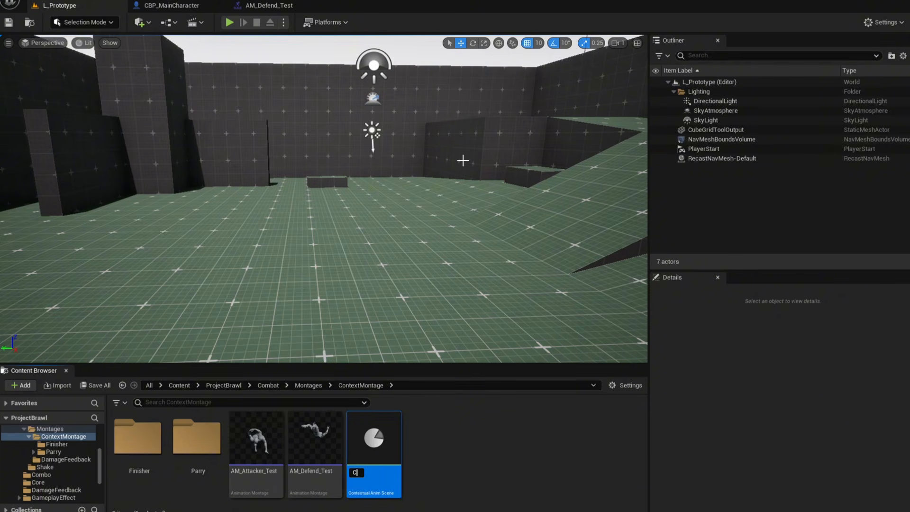
text(AS_Test)
key(Return)
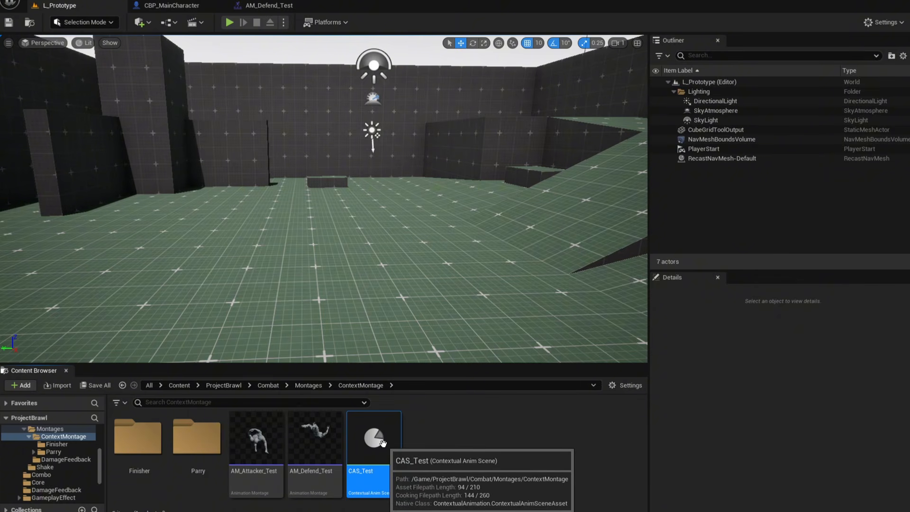
Open the AM_Attacker_Test and AM_Defend_Test montages and the CAS_Test scene asset.
click(436, 449)
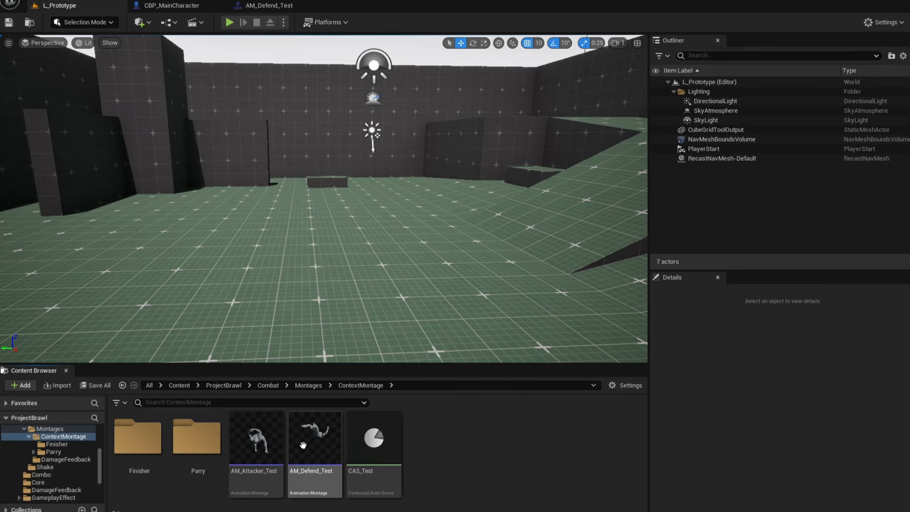
double_click(258, 450)
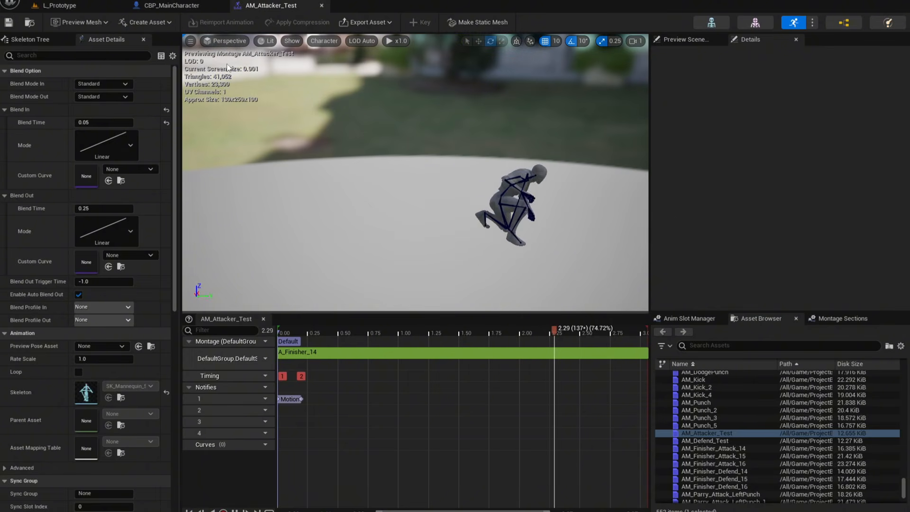
click(90, 9)
double_click(302, 450)
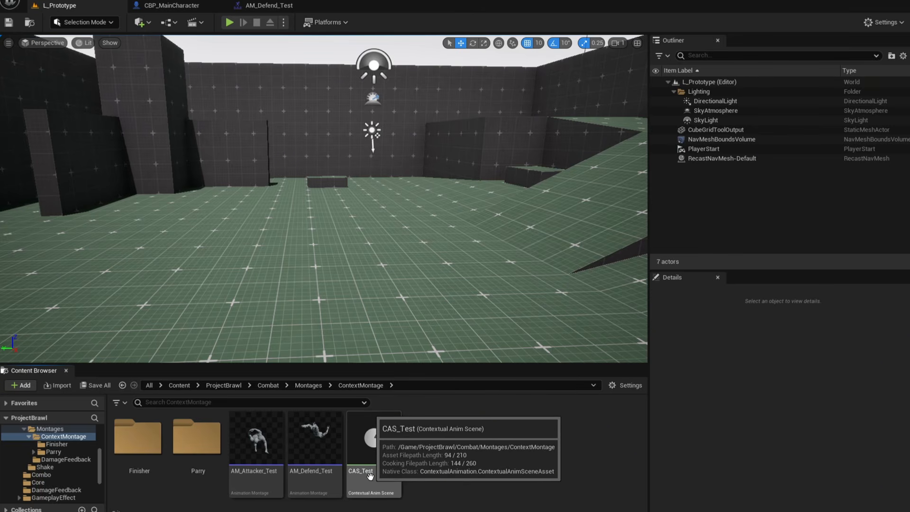
double_click(374, 438)
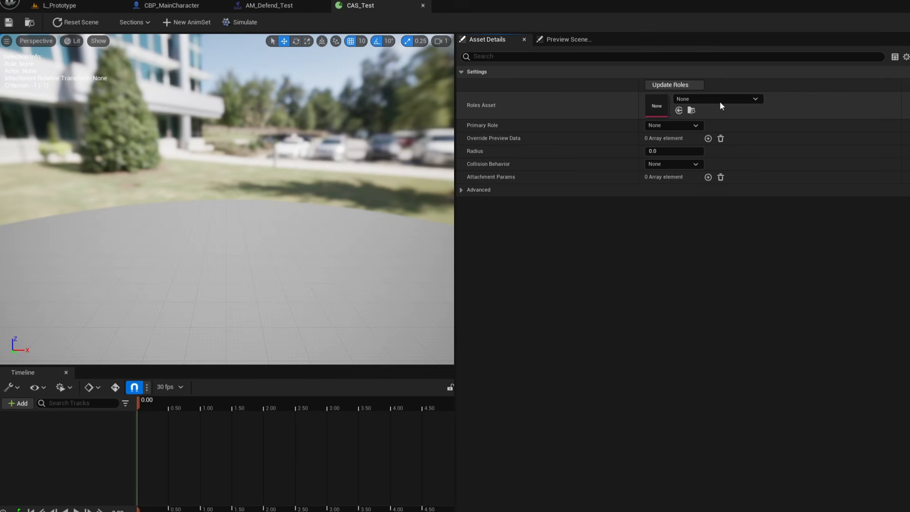
Create a Contextual Anim Roles Asset data asset named DA_CAS_Roles in the same folder and open it.
click(75, 2)
right_click(433, 440)
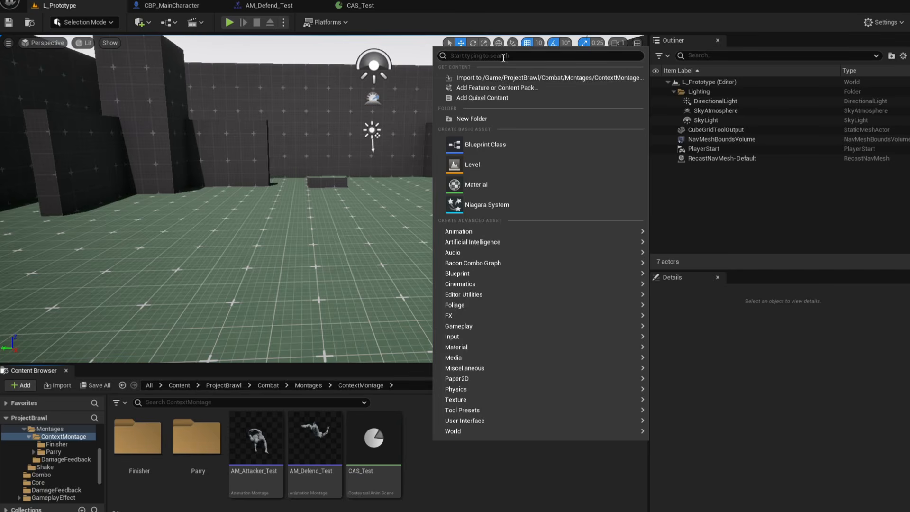
mouse_move(472, 370)
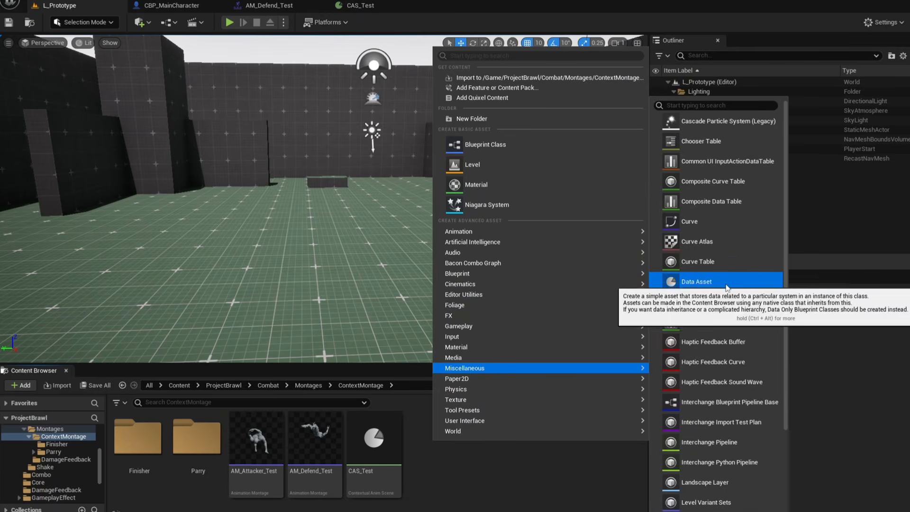
click(727, 284)
text(Rol)
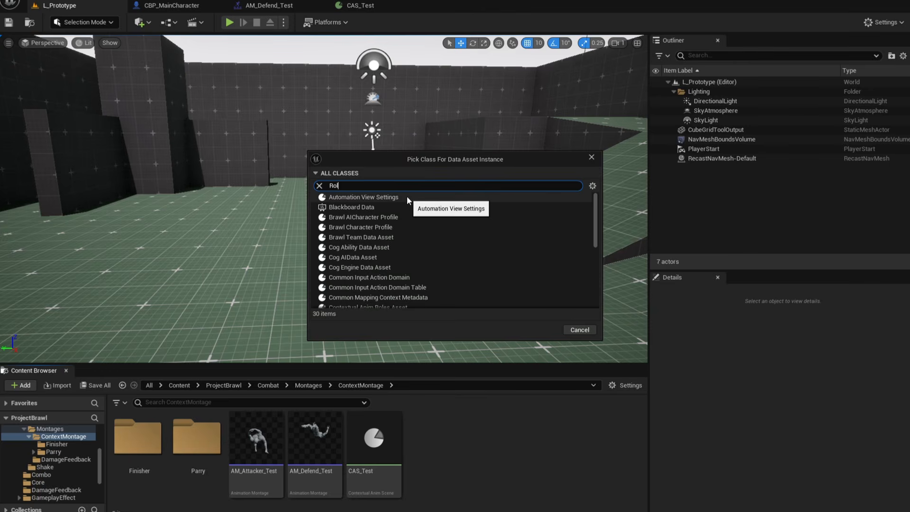
text(e)
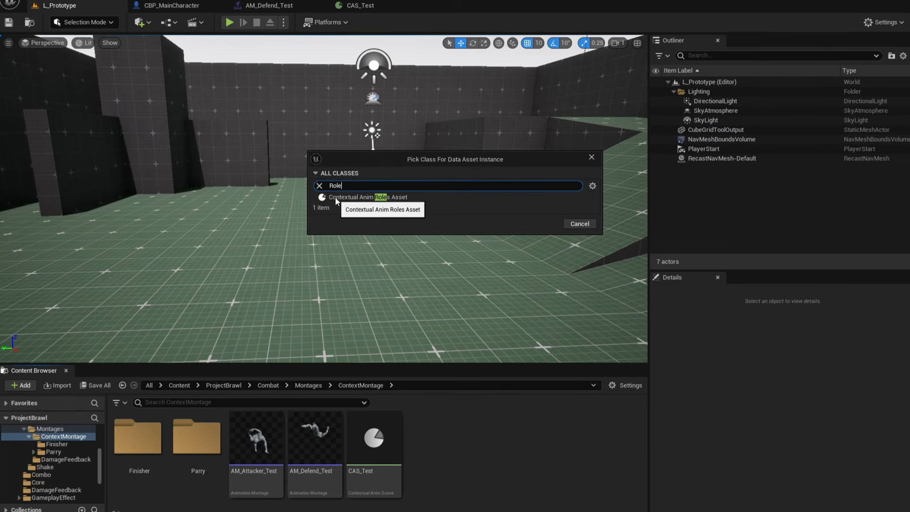
click(403, 197)
click(546, 223)
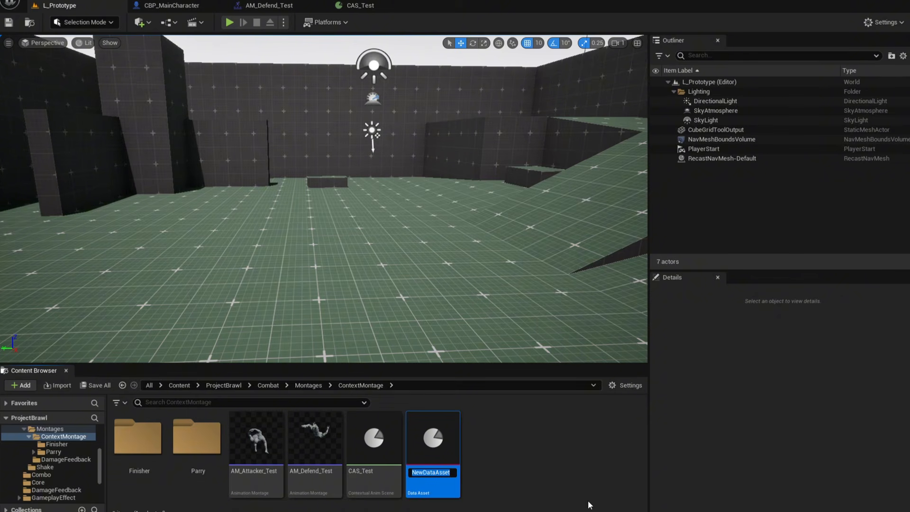
text(DA_CAS_Roles)
key(Return)
double_click(424, 461)
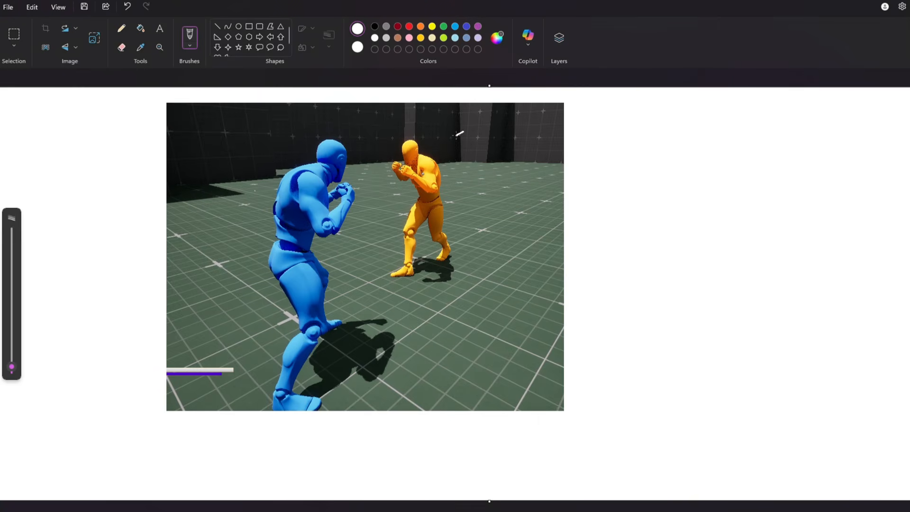
Switch to Paint and annotate the screenshot with arrows labelling the blue character Att and the orange one Def.
drag(263, 143, 299, 158)
drag(212, 133, 206, 155)
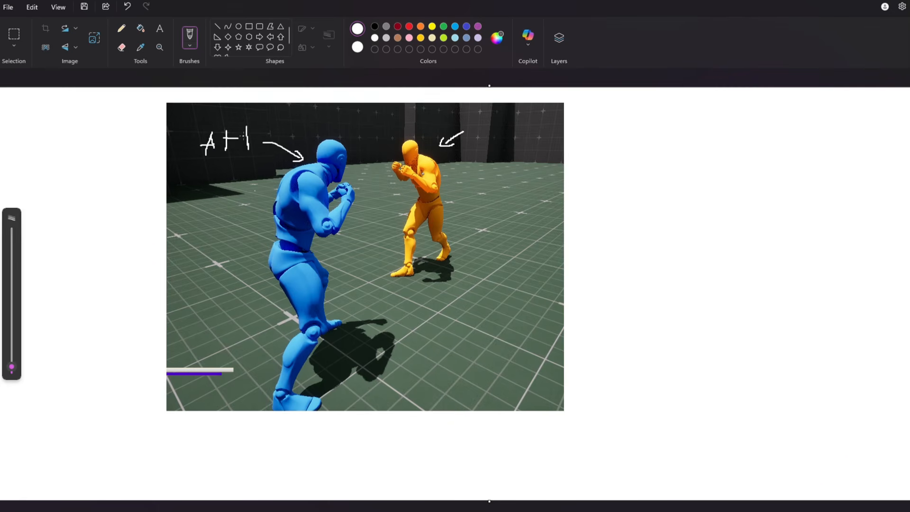
drag(476, 138, 533, 137)
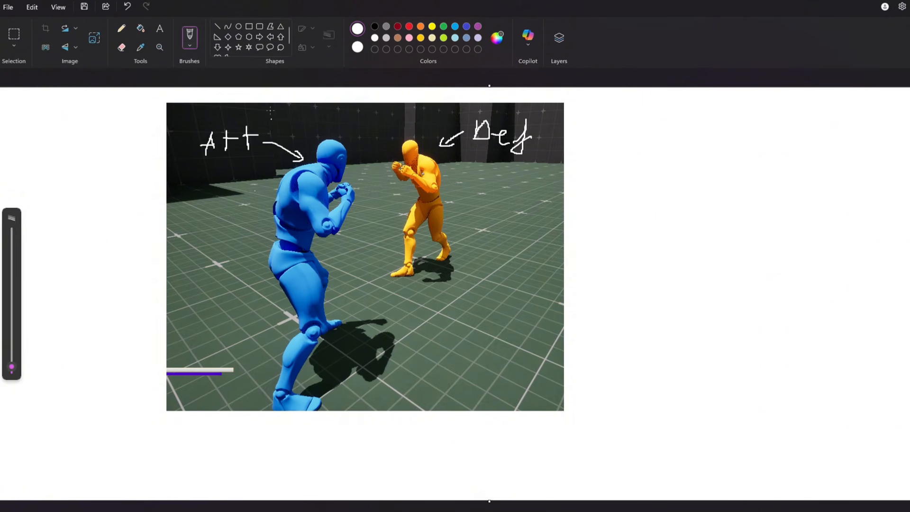
mouse_move(219, 150)
mouse_down()
mouse_move(271, 149)
mouse_move(378, 204)
mouse_move(304, 128)
mouse_move(283, 131)
mouse_up()
key(ctrl+z)
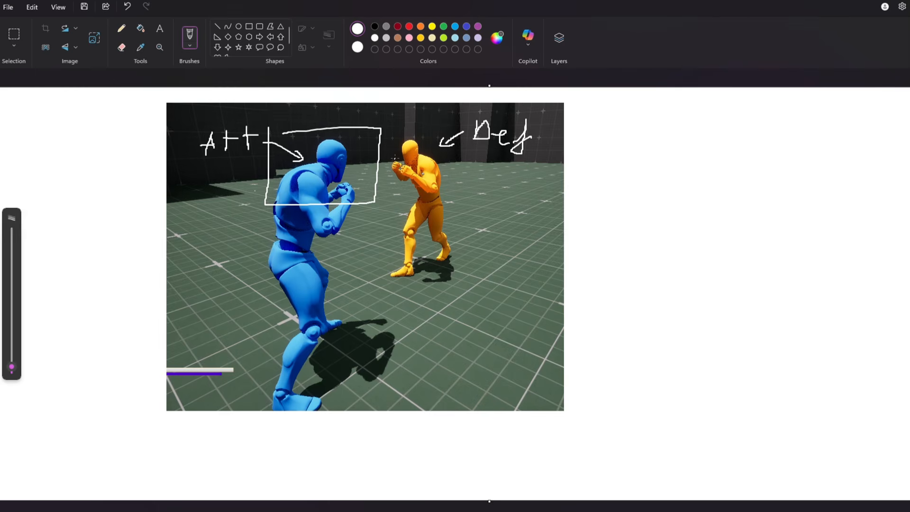
key(ctrl+z)
drag(468, 154, 532, 148)
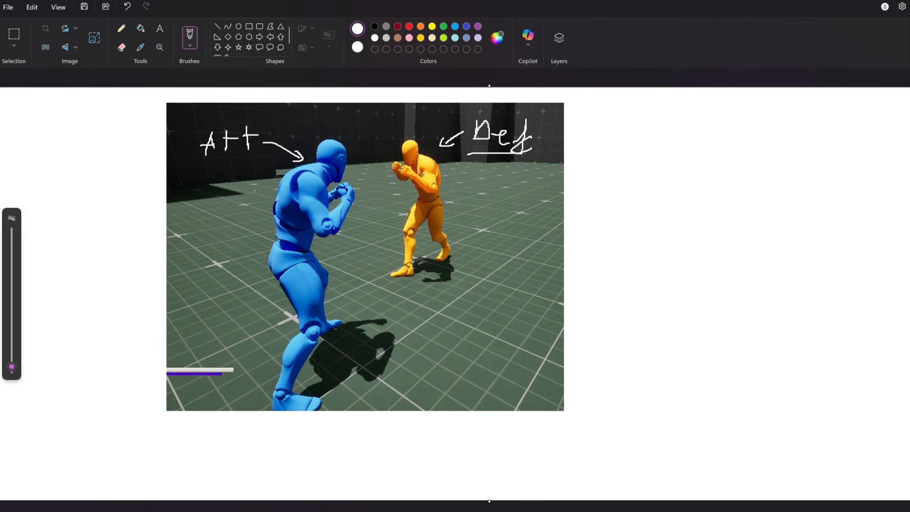
key(ctrl+z)
mouse_move(388, 139)
mouse_down()
mouse_move(396, 184)
mouse_move(463, 164)
mouse_move(399, 136)
mouse_up()
key(ctrl+z)
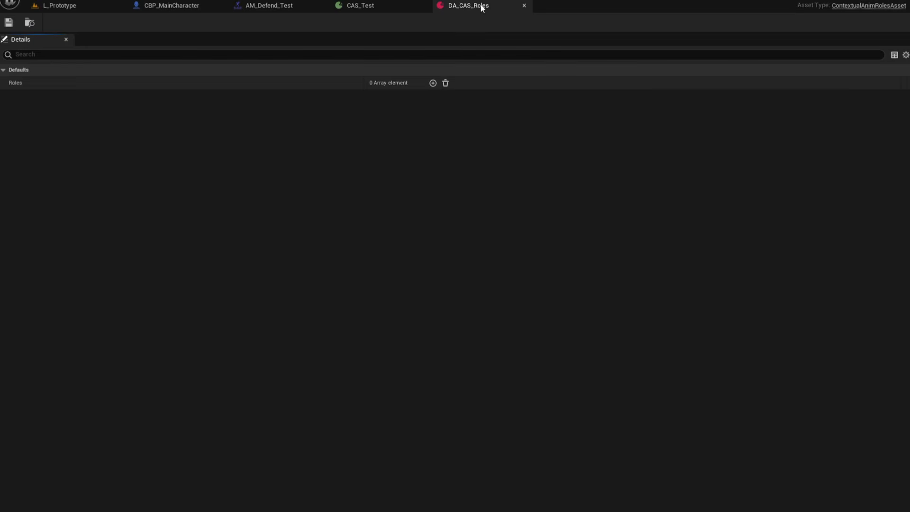
Add two elements to the Roles array and expand both entries.
click(433, 83)
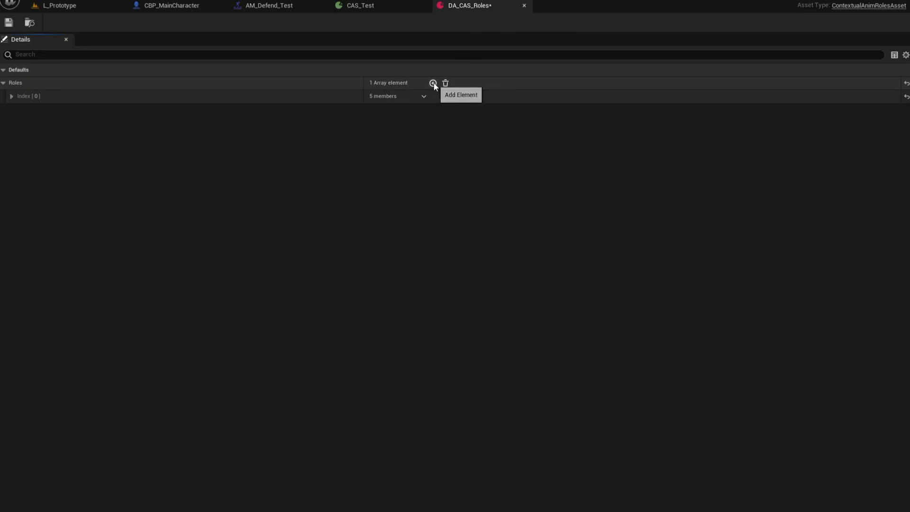
click(433, 83)
click(11, 97)
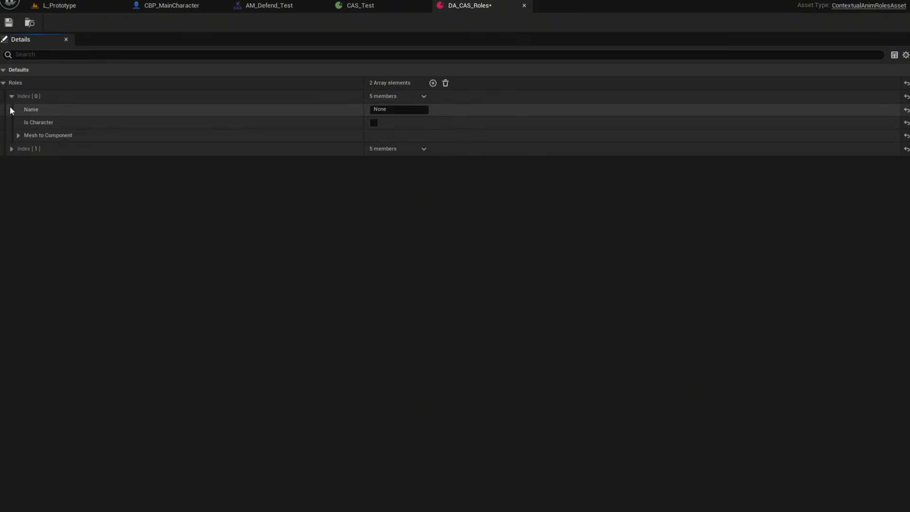
click(12, 148)
Name the first role Attacker and the second role Defender.
click(408, 110)
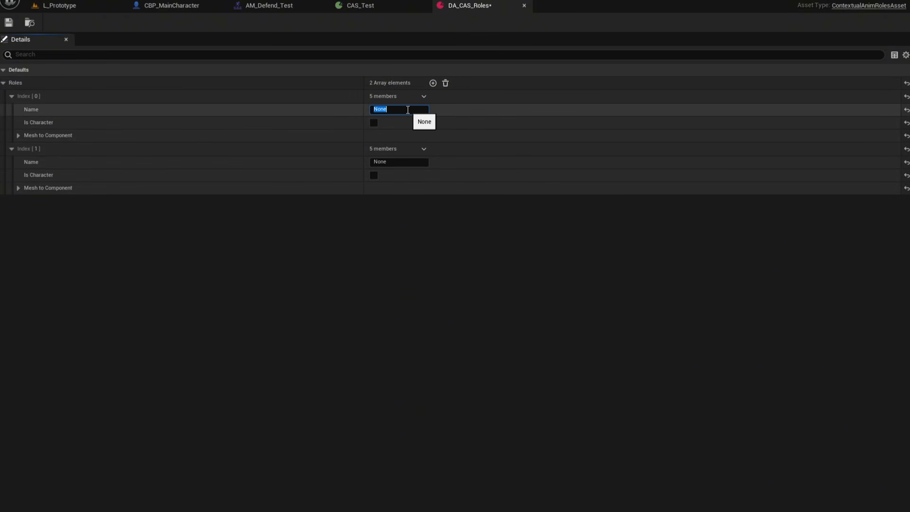
key(Return)
click(419, 162)
text(Def)
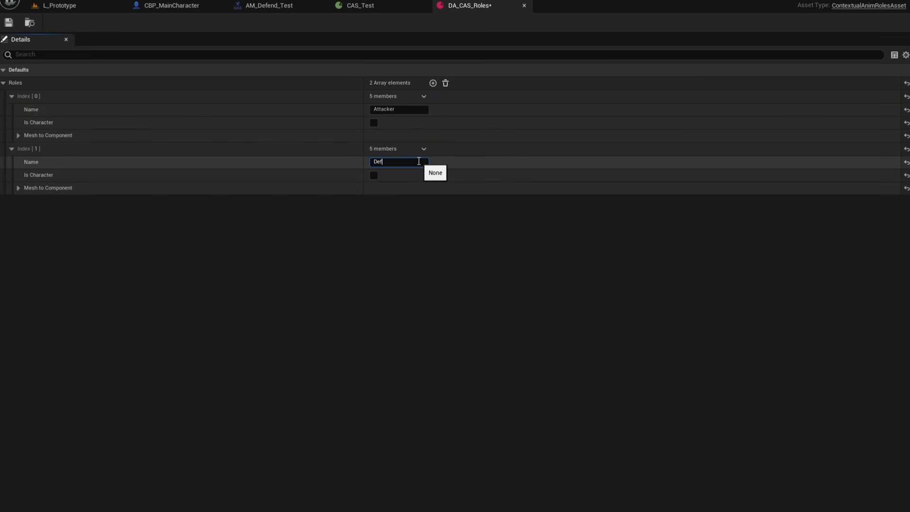
text(ender)
key(Return)
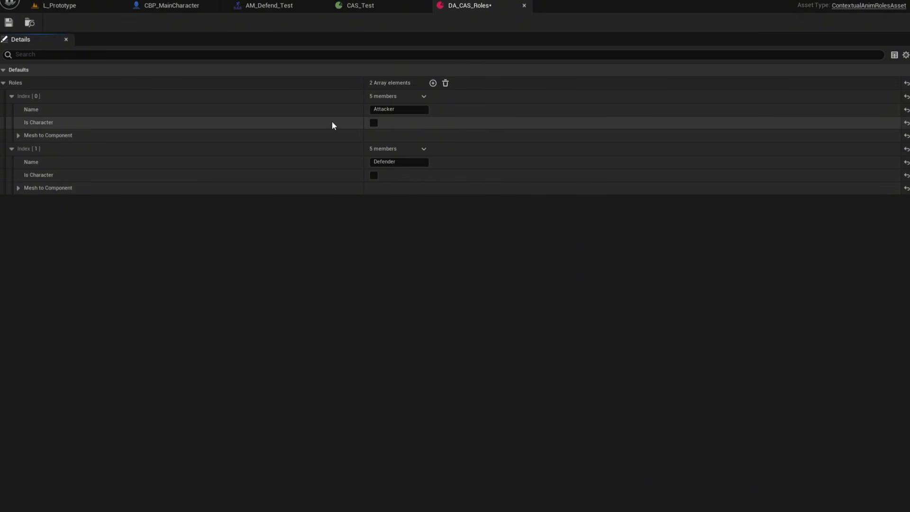
Enable Is Character for both the Attacker and Defender roles.
click(373, 123)
click(373, 200)
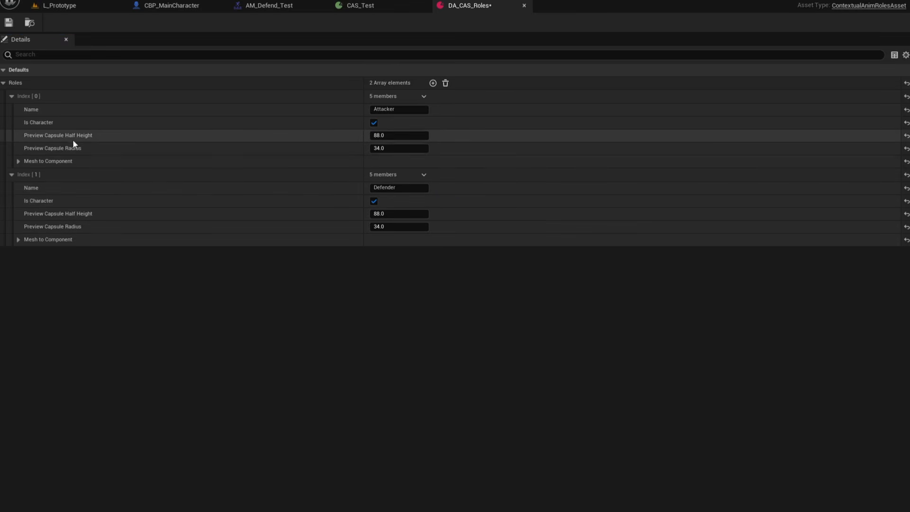
Compare with the main character blueprint's capsule settings and expand the Defender role's Mesh to Component settings.
click(163, 6)
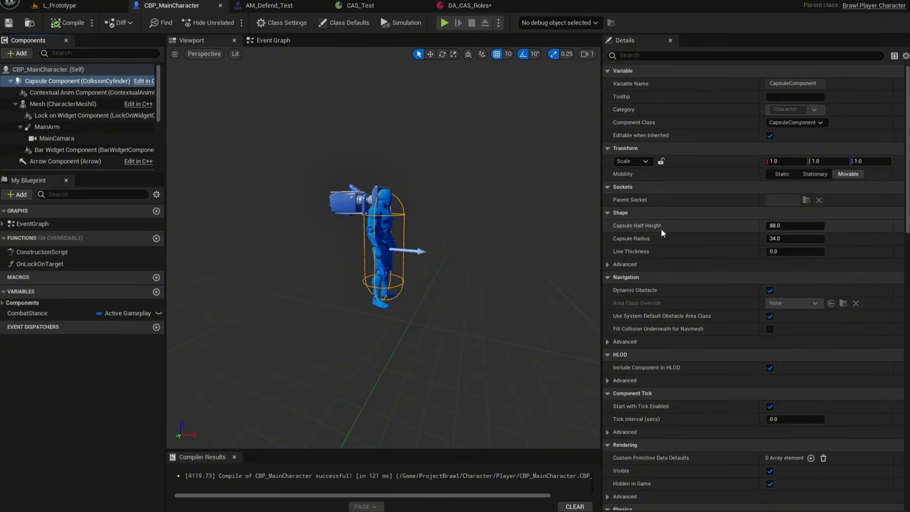
click(481, 7)
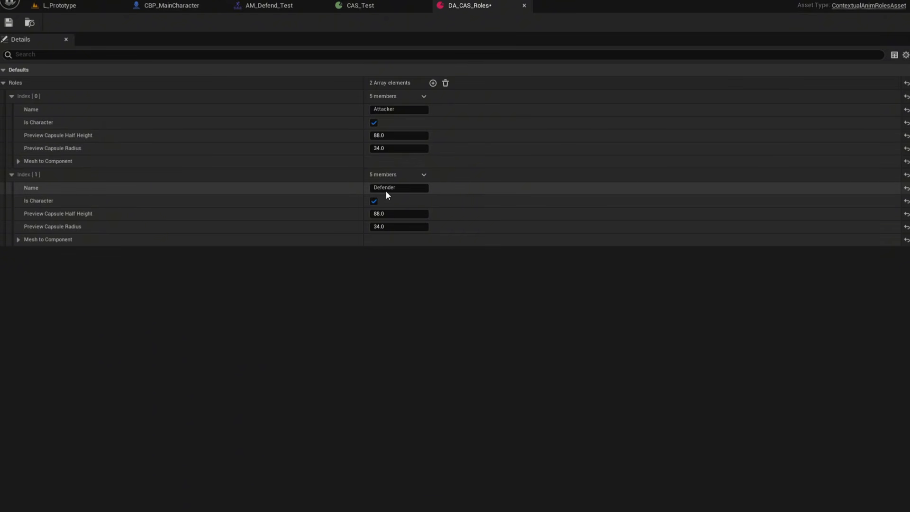
click(18, 239)
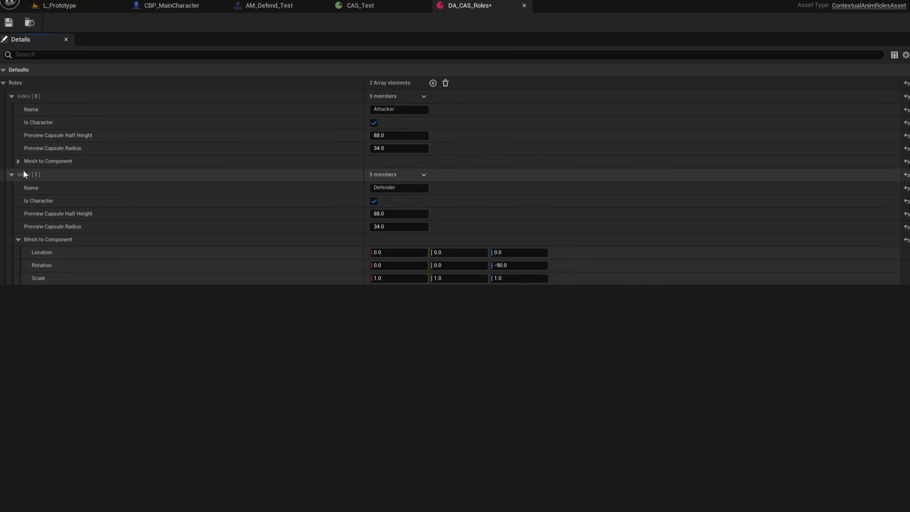
Expand the Attacker role's Mesh to Component and compare its transform with the character blueprint's Mesh component transform.
click(18, 162)
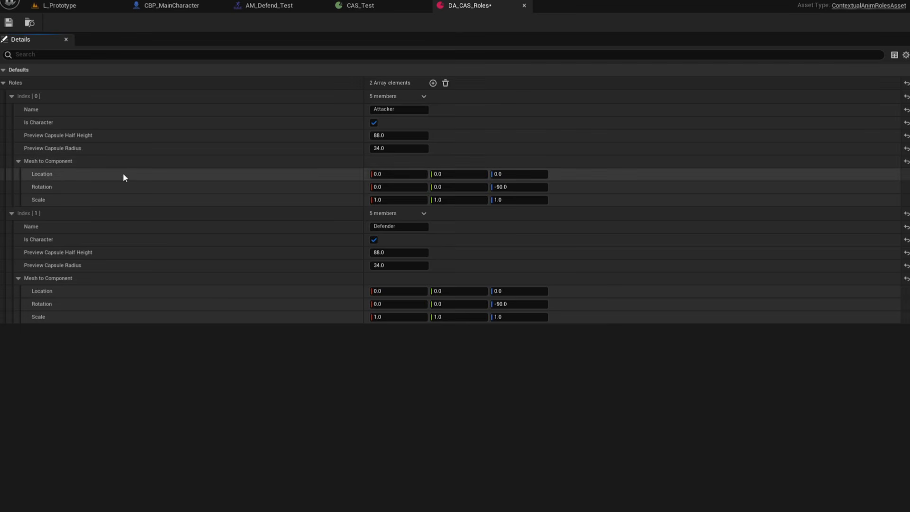
click(164, 7)
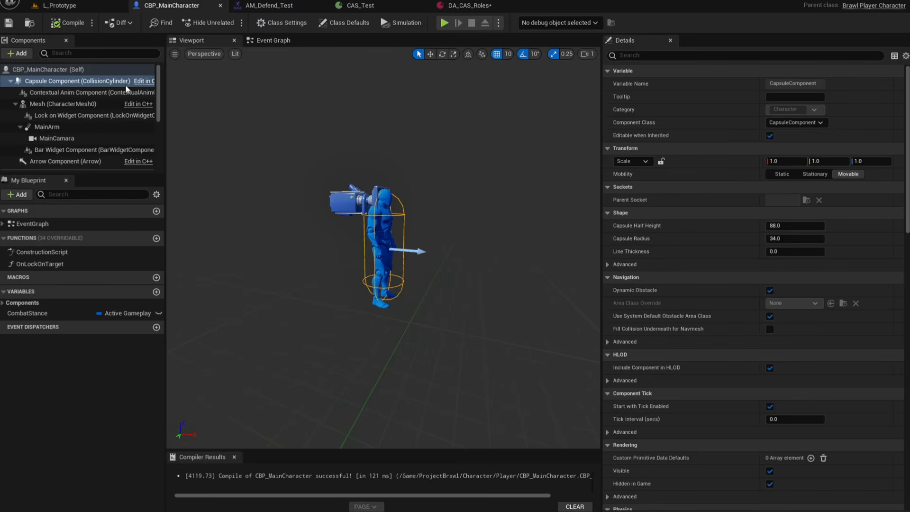
click(52, 104)
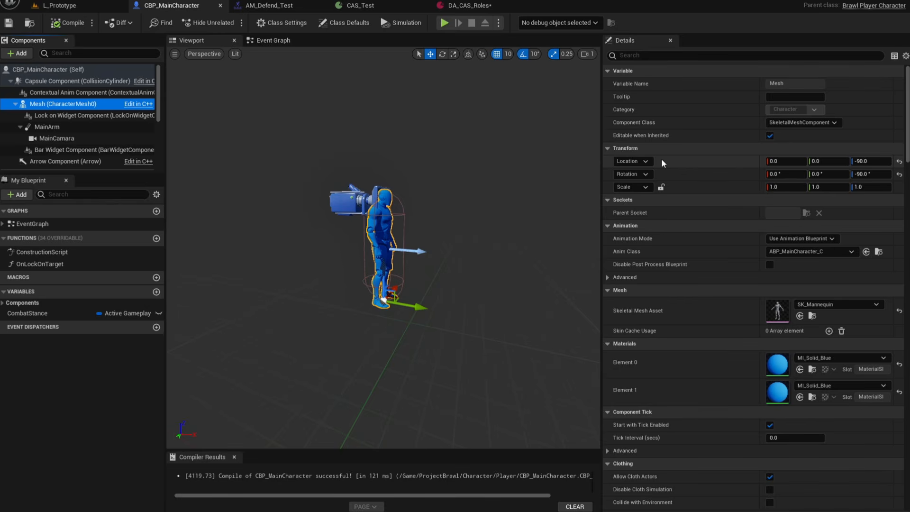
click(467, 5)
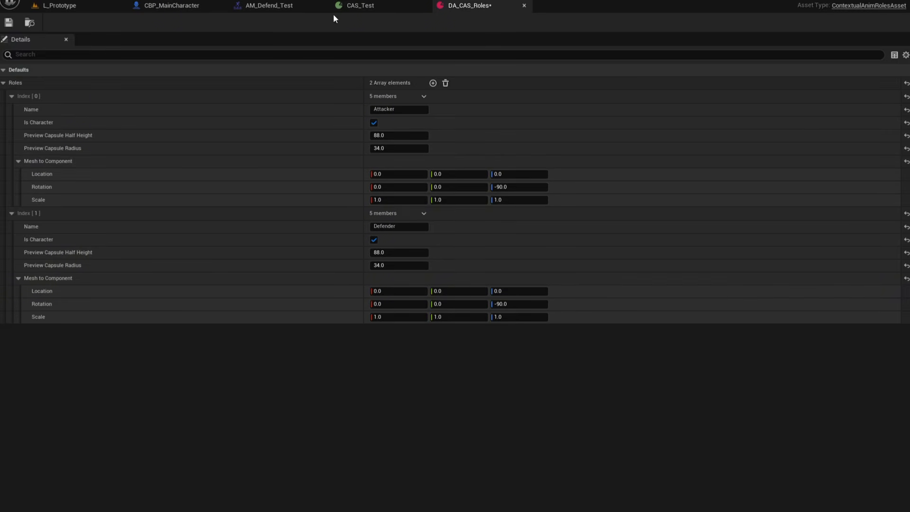
click(197, 6)
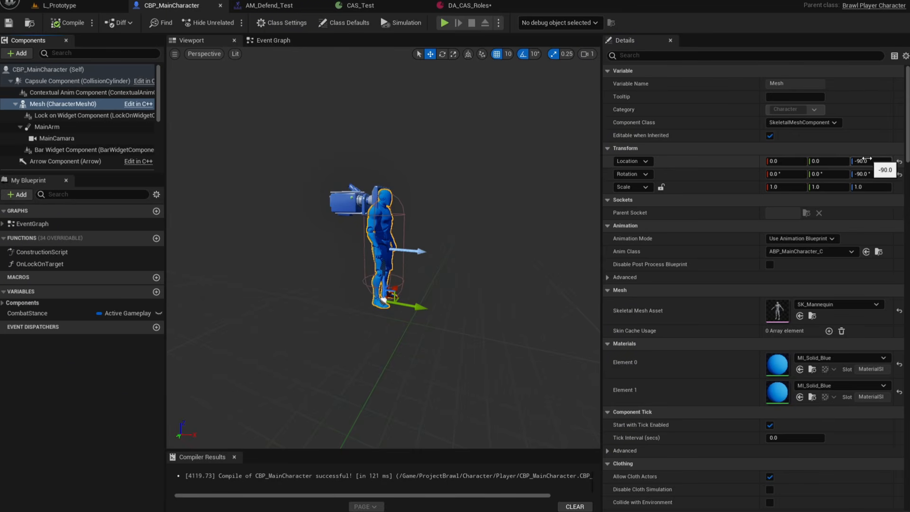
click(463, 4)
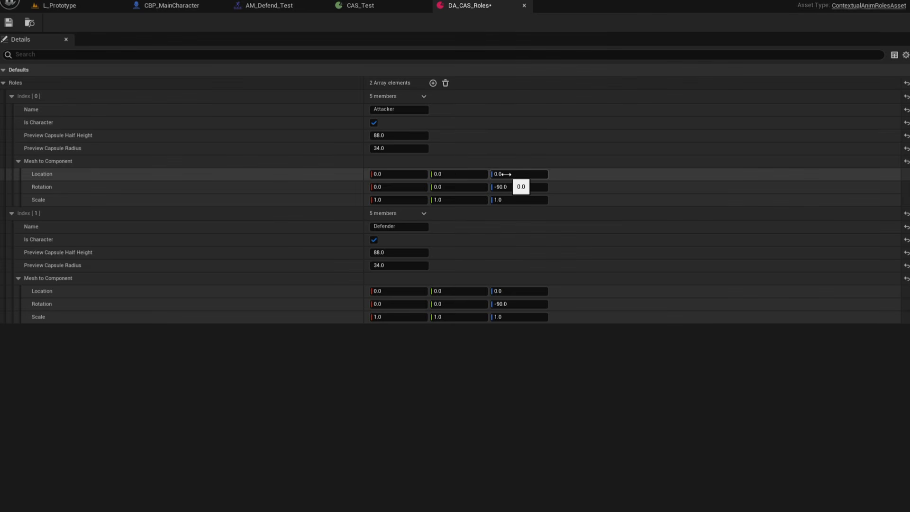
In the CAS_Test scene, assign DA_CAS_Roles as the Roles Asset and set the Primary Role to Attacker.
click(360, 6)
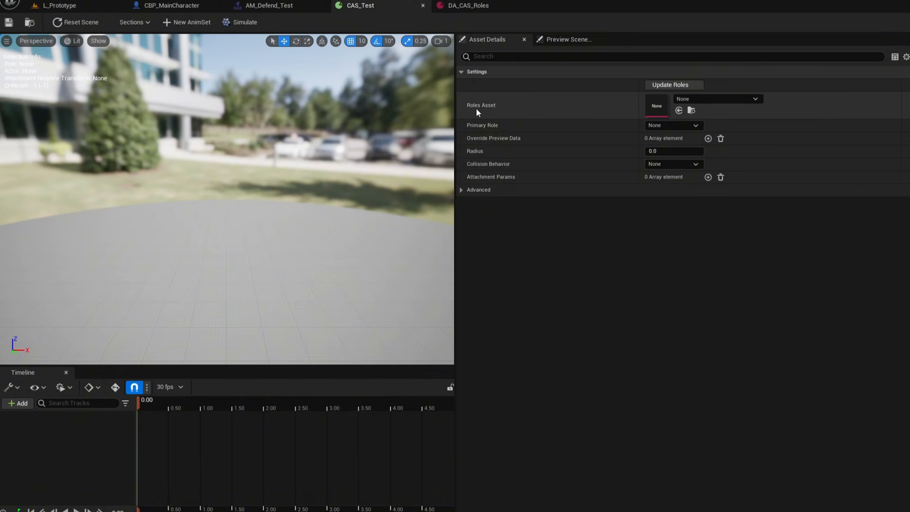
click(736, 98)
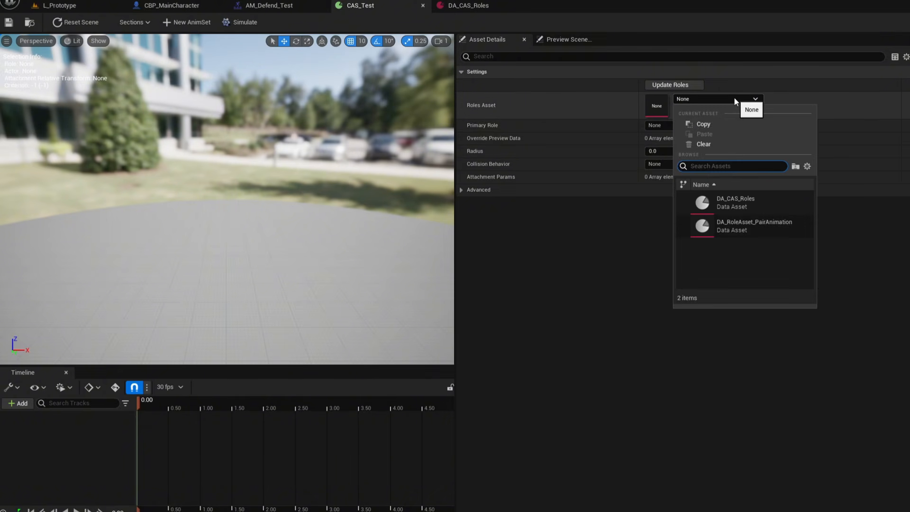
click(724, 202)
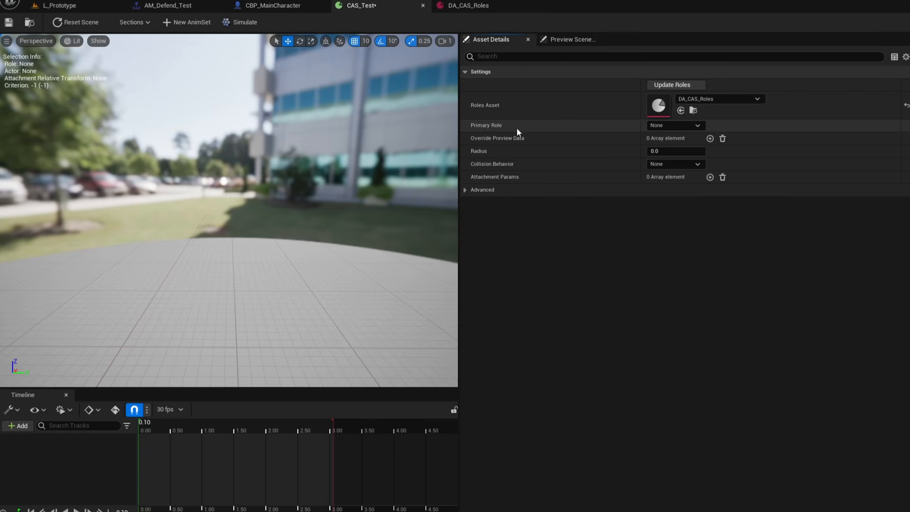
click(661, 126)
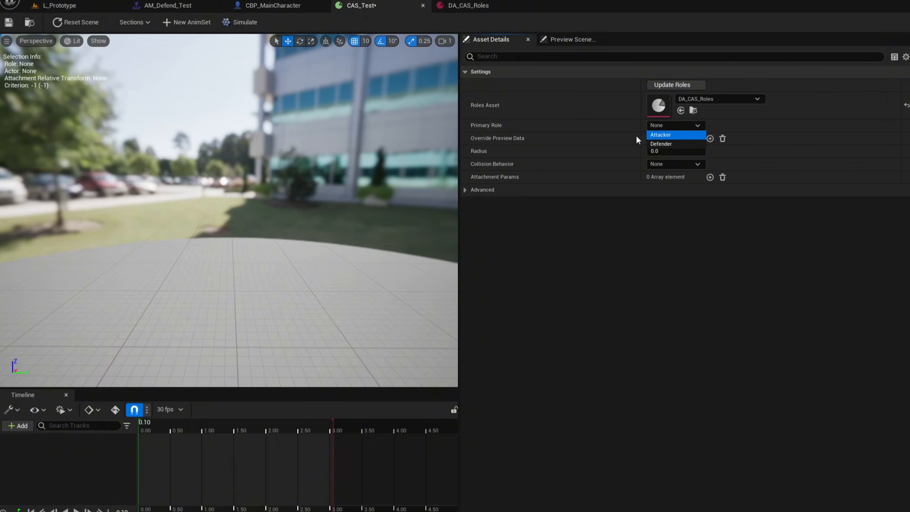
click(674, 136)
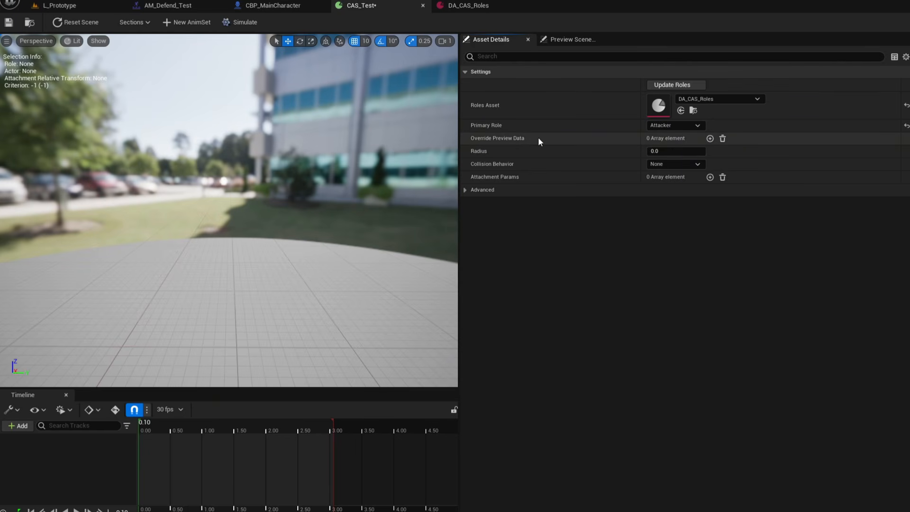
Add two Override Preview Data entries, expand them, and assign the Attacker and Defender roles respectively.
click(710, 138)
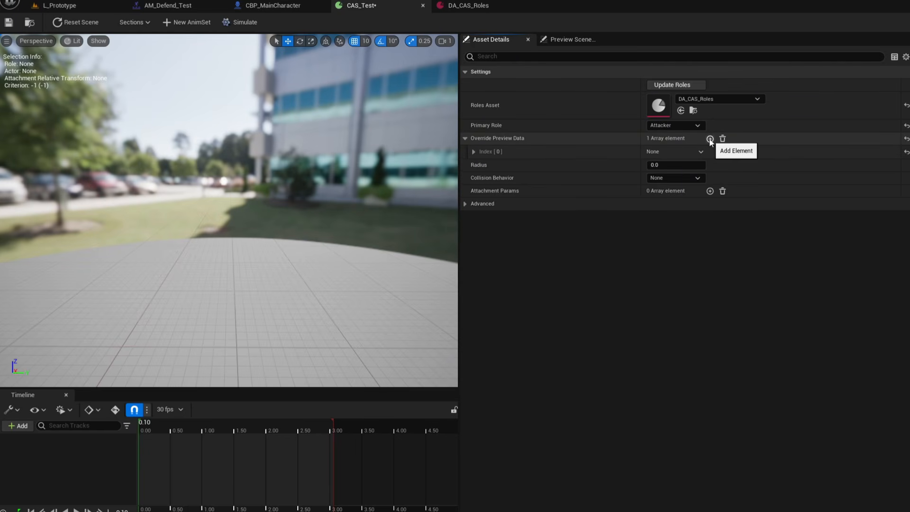
click(709, 138)
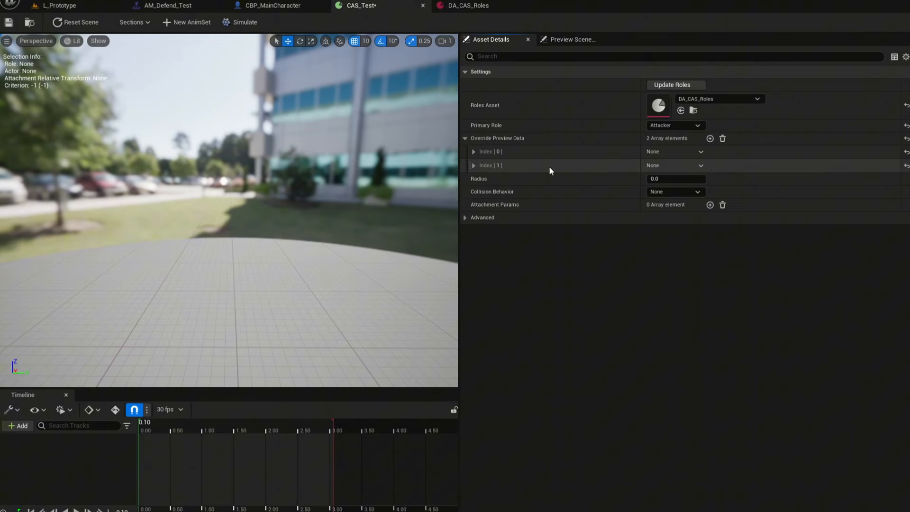
click(474, 152)
click(474, 218)
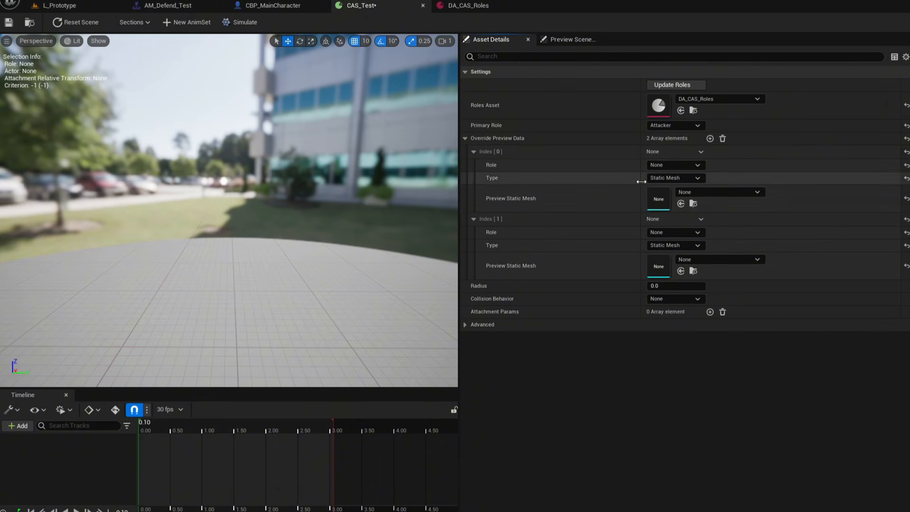
click(674, 165)
click(672, 183)
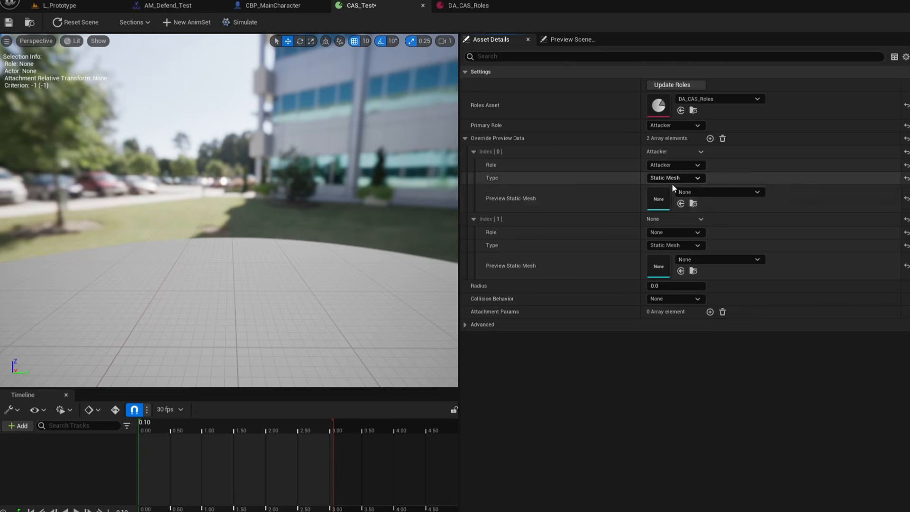
click(674, 232)
click(669, 253)
Set the Attacker preview entry's type to Skeletal Mesh and choose SK_Mannequin as its preview skeletal mesh.
click(667, 179)
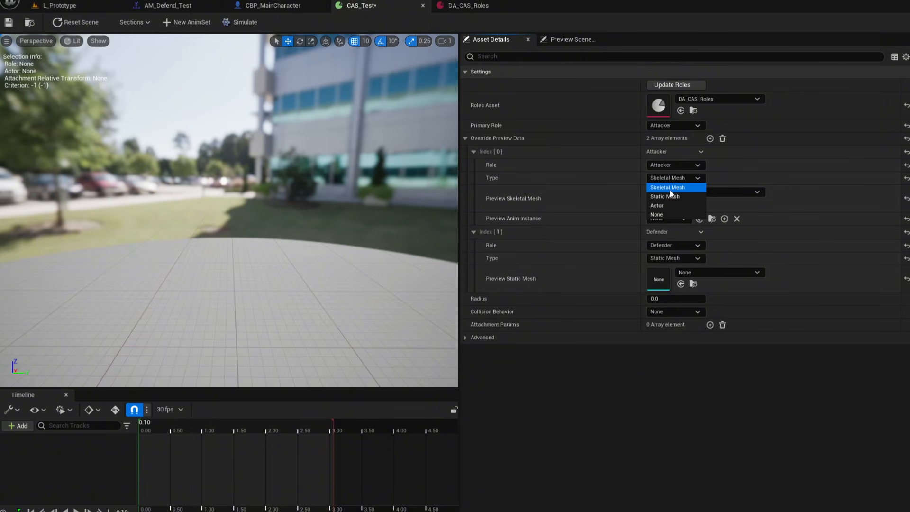
click(667, 188)
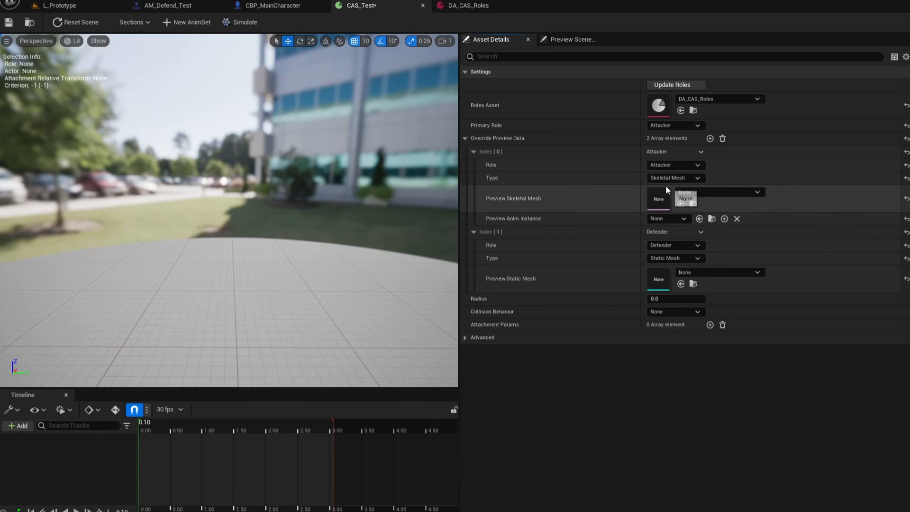
click(738, 192)
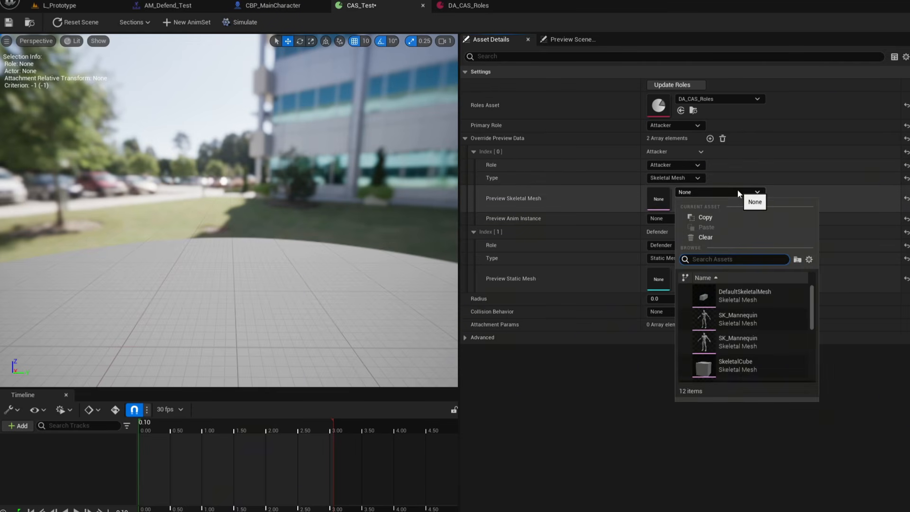
click(759, 323)
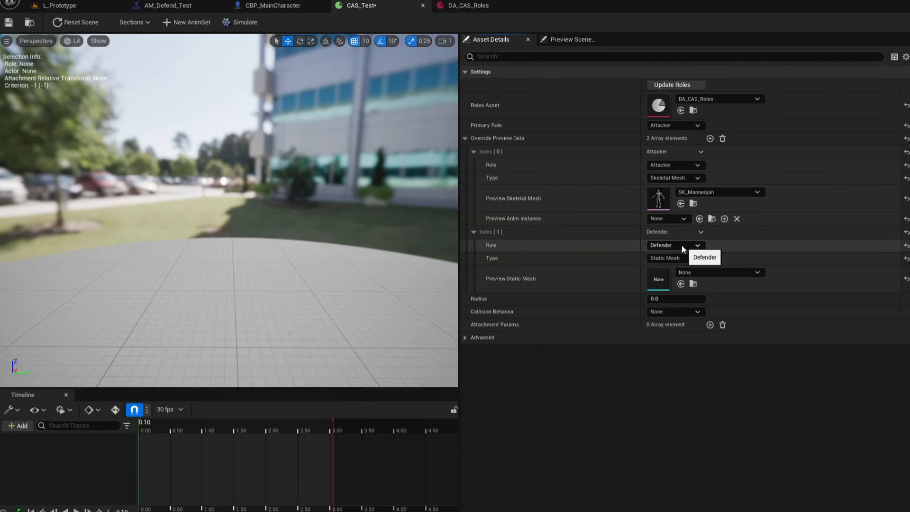
Set the Defender preview entry's type to Skeletal Mesh and pick its preview skeletal mesh.
click(677, 257)
click(682, 277)
click(702, 271)
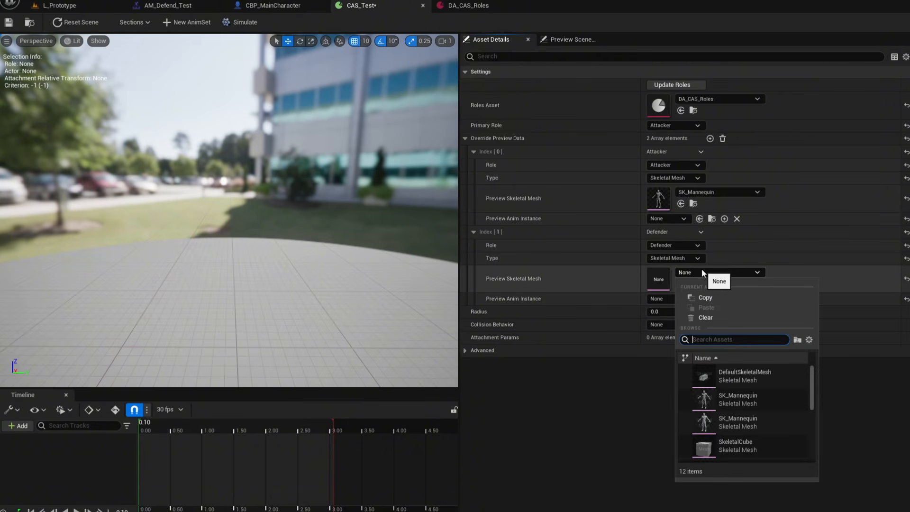
click(730, 435)
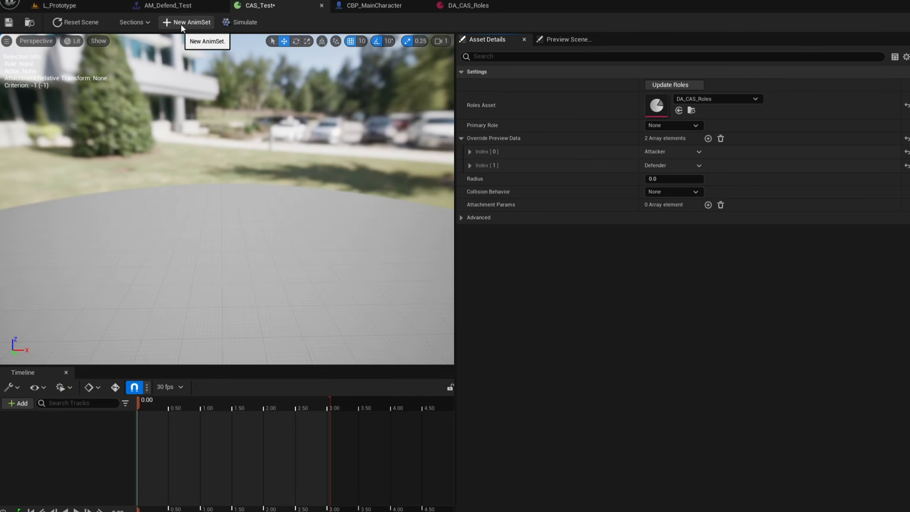
Open a new AnimSet and set the Attacker's animation to AM_Attacker_Test by searching for Attacker.
click(190, 22)
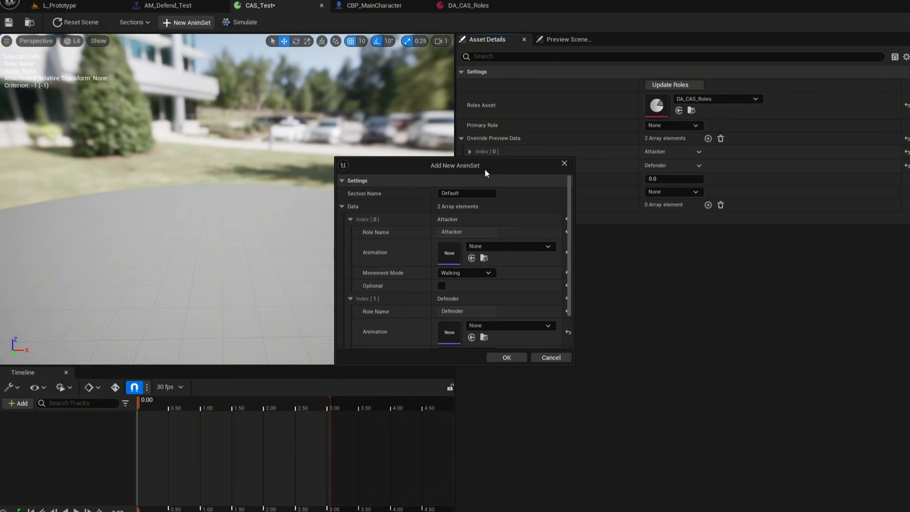
scroll(477, 250, down, 1)
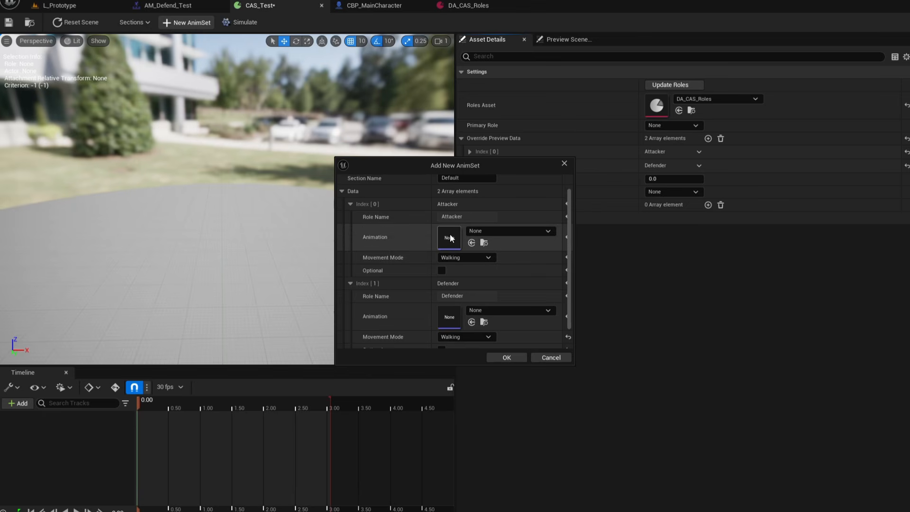
scroll(474, 235, down, 1)
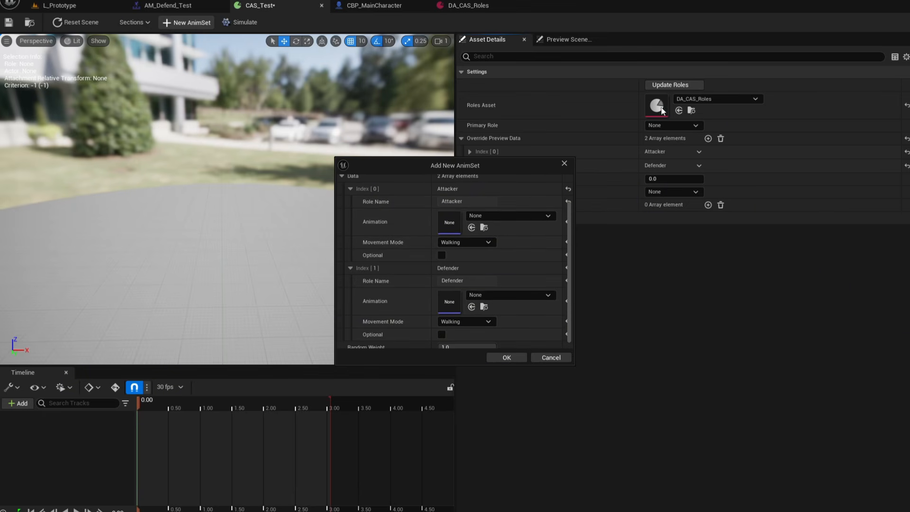
scroll(668, 124, up, 1)
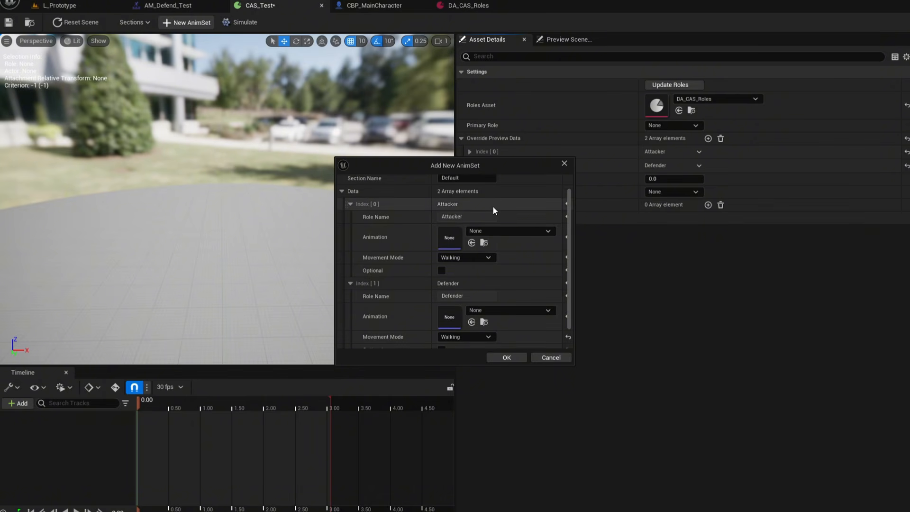
scroll(474, 202, down, 1)
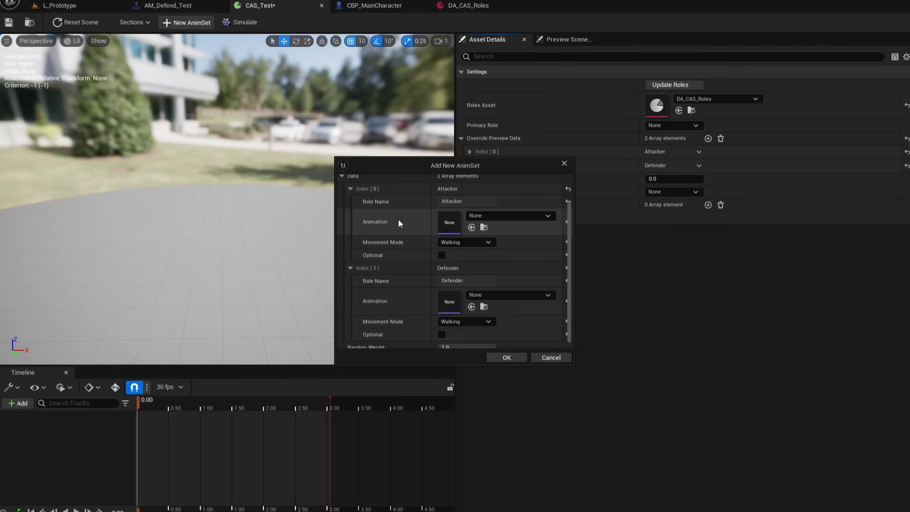
click(505, 217)
text(A)
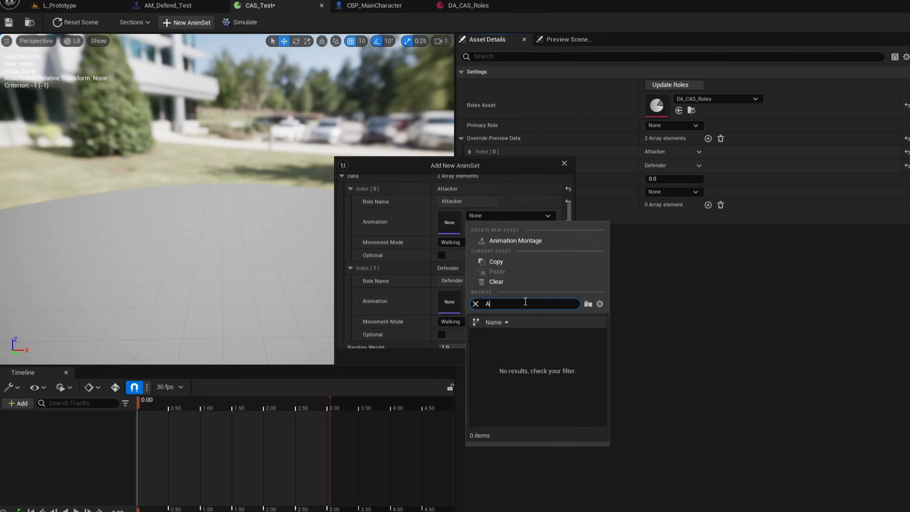
text(ttacker)
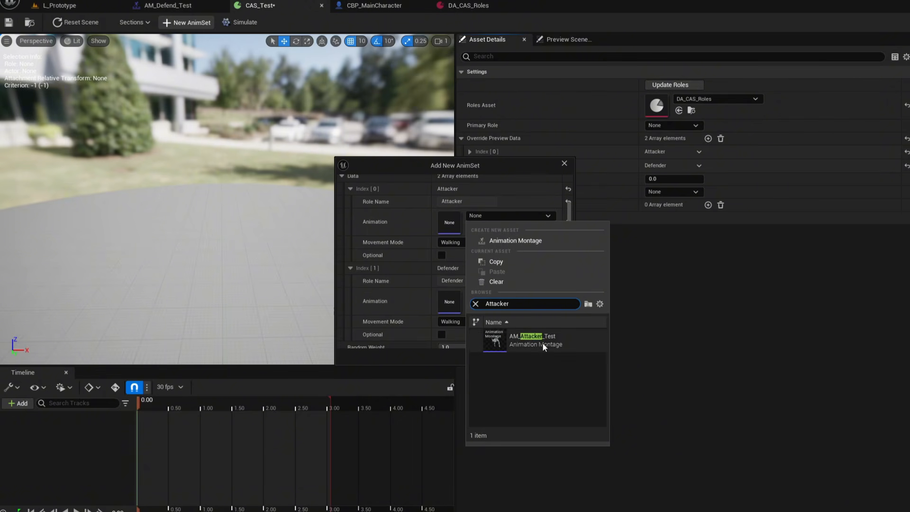
click(543, 342)
Set the Defender's animation to AM_Defend_Test in the new AnimSet.
click(527, 298)
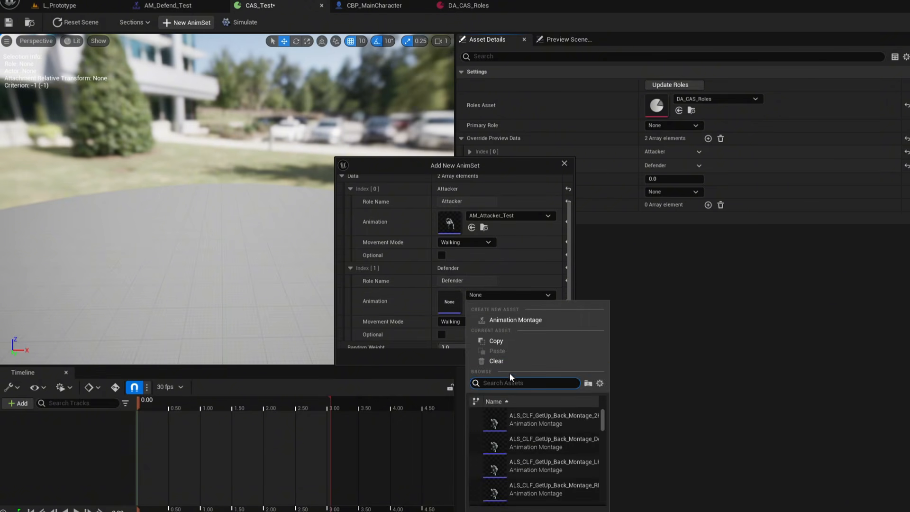
text(Defend)
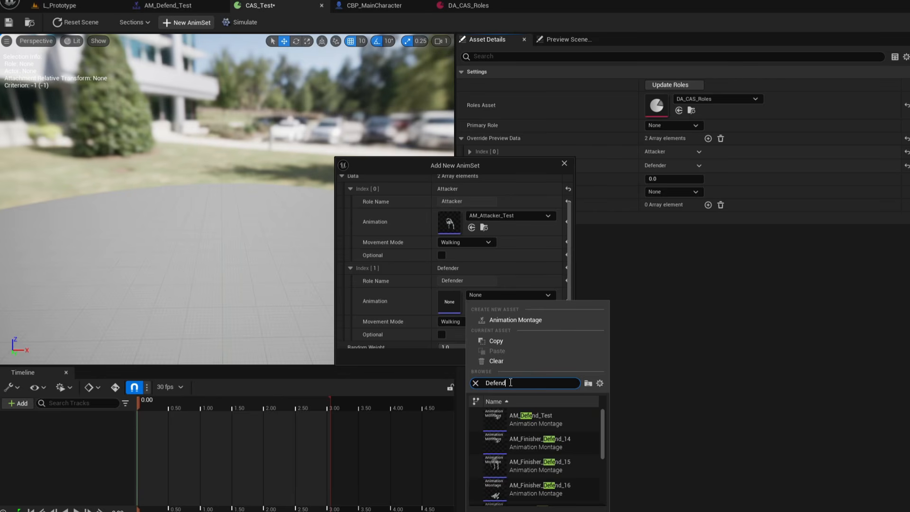
click(563, 425)
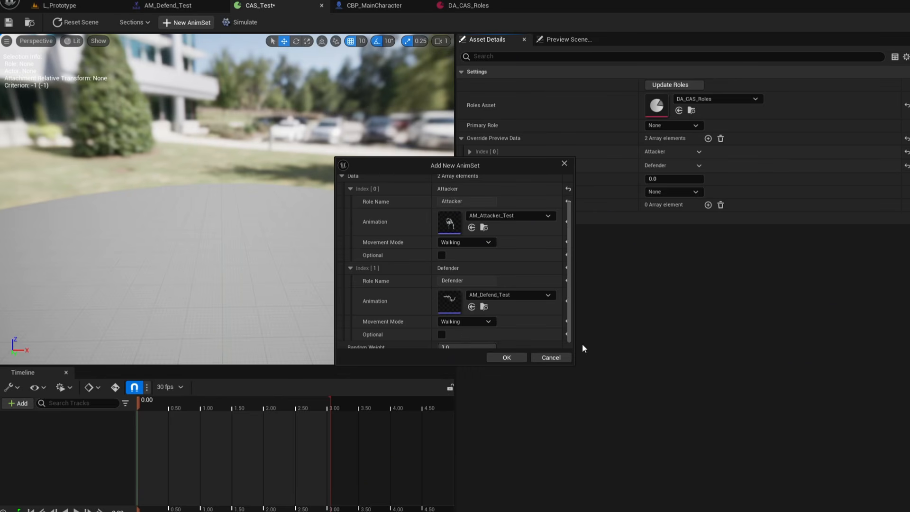
scroll(545, 322, up, 2)
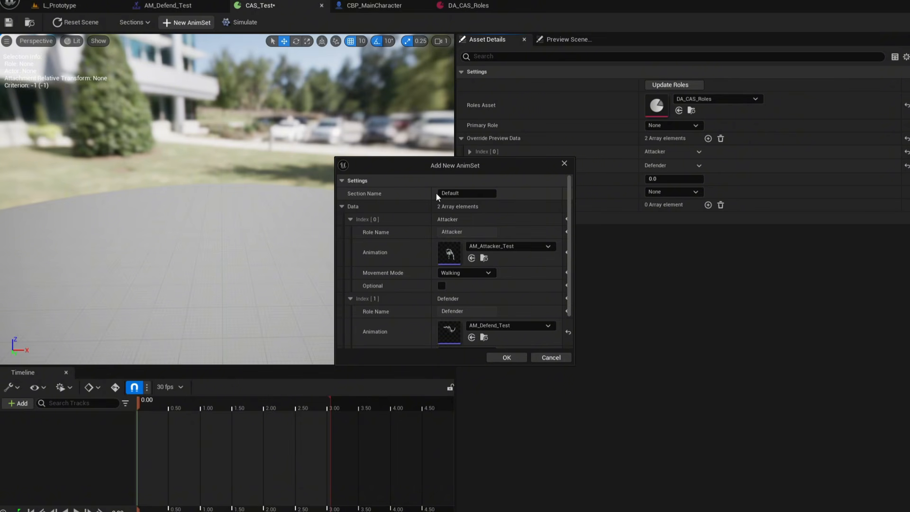
scroll(404, 232, down, 1)
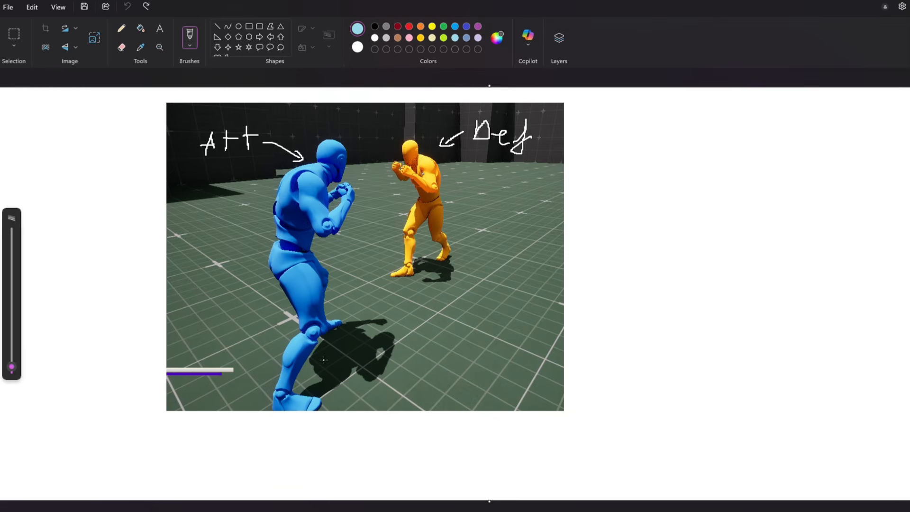
In Paint, draw guide lines between the attacker and defender on the reference image.
drag(321, 358, 328, 363)
drag(404, 300, 401, 300)
mouse_move(429, 272)
mouse_down()
mouse_move(406, 288)
mouse_move(423, 289)
mouse_up()
drag(343, 250, 541, 311)
drag(323, 281, 571, 356)
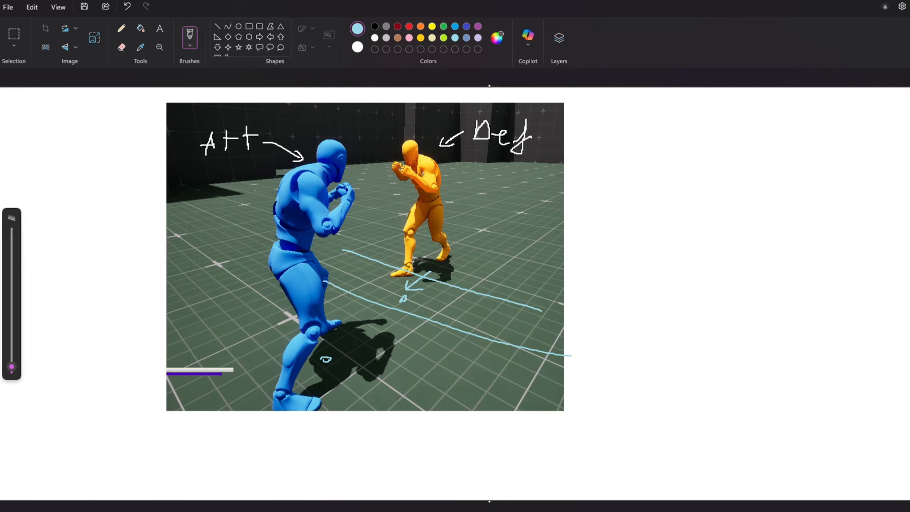
In Paint, draw a small direction arrow between the fighters on the reference image, undoing the stray strokes.
drag(401, 299, 408, 299)
key(ctrl+z)
mouse_move(406, 316)
mouse_down()
mouse_move(408, 361)
mouse_move(430, 336)
mouse_up()
key(ctrl+z)
key(ctrl+z)
drag(409, 314, 409, 350)
mouse_move(398, 343)
mouse_down()
mouse_move(405, 353)
mouse_move(423, 333)
mouse_up()
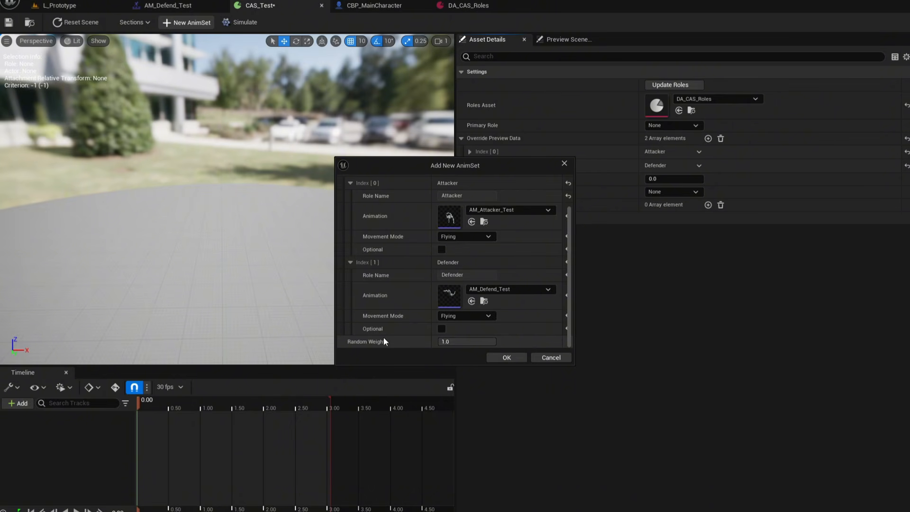
Confirm the new AnimSet with the Attacker and Defender animations assigned.
scroll(385, 340, up, 1)
scroll(419, 239, up, 2)
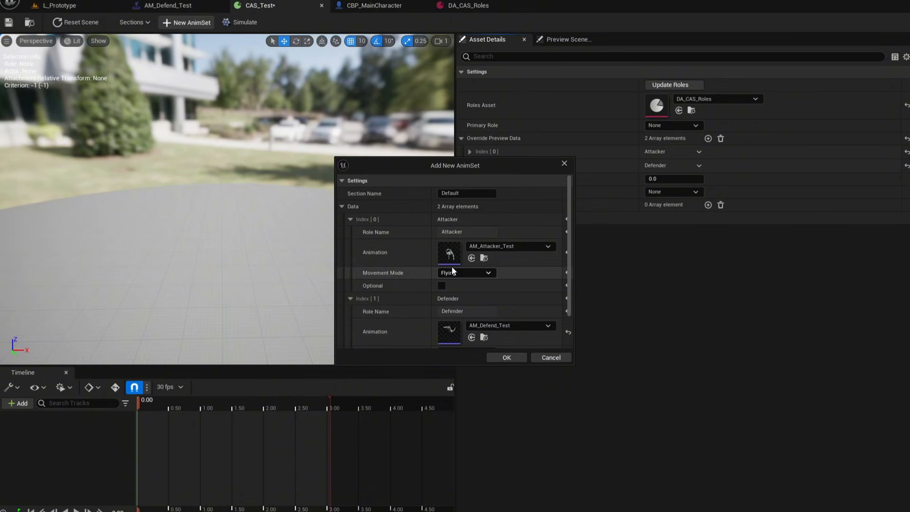
scroll(472, 262, down, 3)
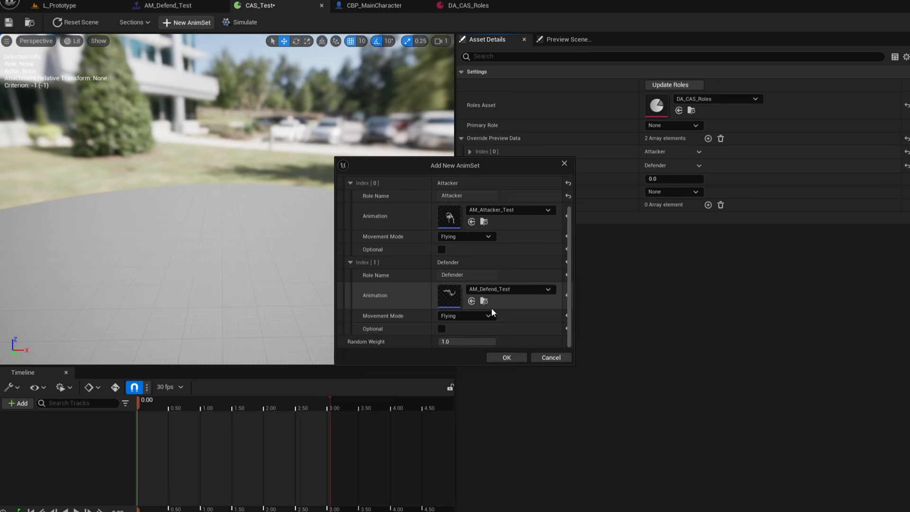
click(522, 358)
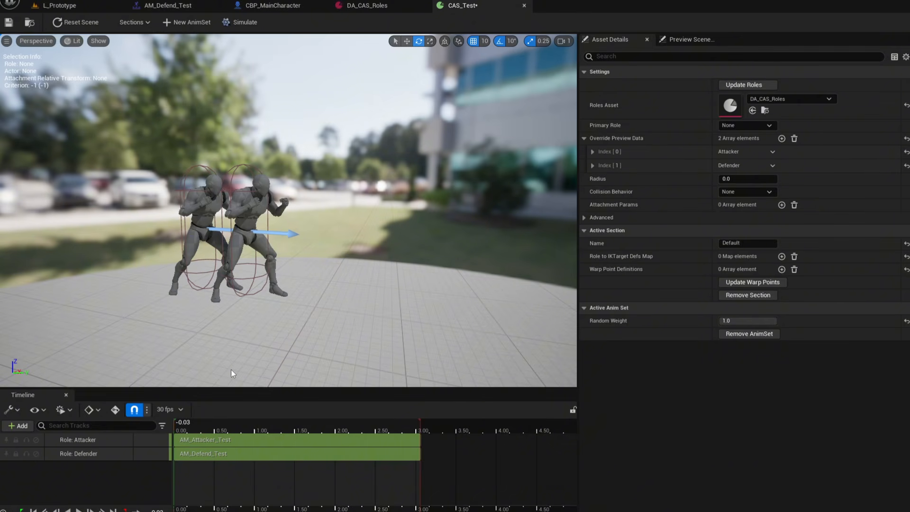
Select the Defender anim track and set its Mesh to Scene location Y to 165.
click(176, 429)
key(space)
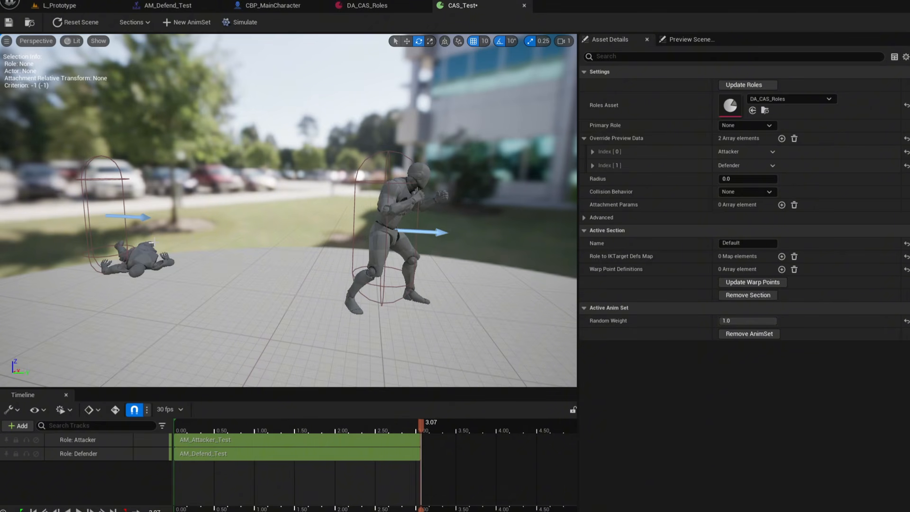
click(205, 457)
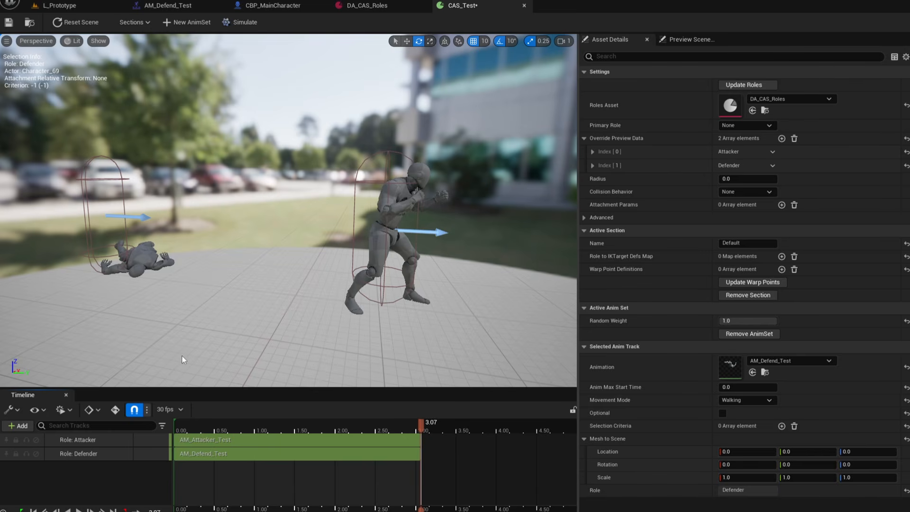
click(825, 455)
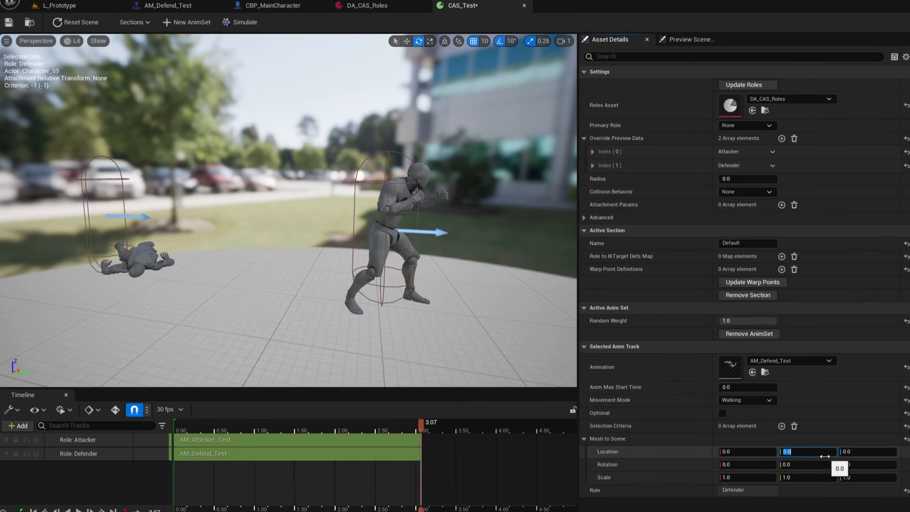
text(165)
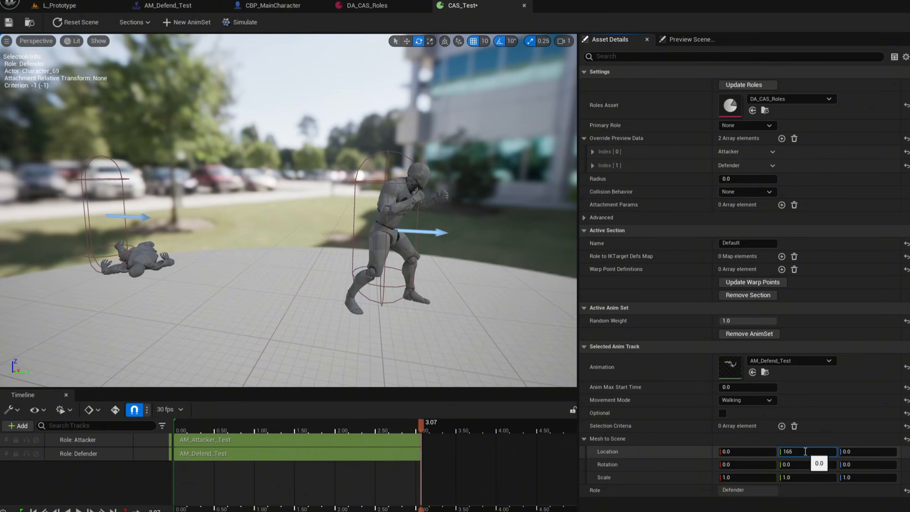
key(Return)
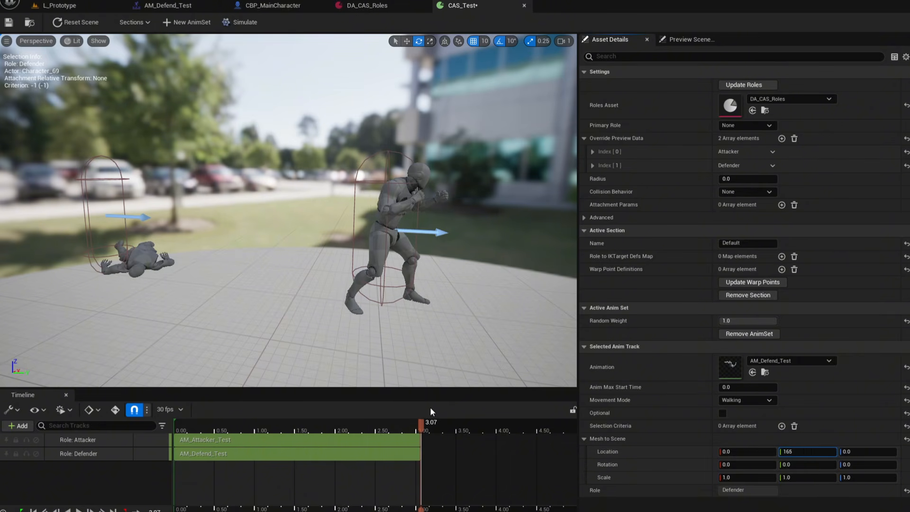
Reset the scene and scrub and play the paired animation to check the fighters' spacing.
click(70, 23)
right_drag(243, 280, 265, 283)
key(a)
drag(213, 428, 129, 418)
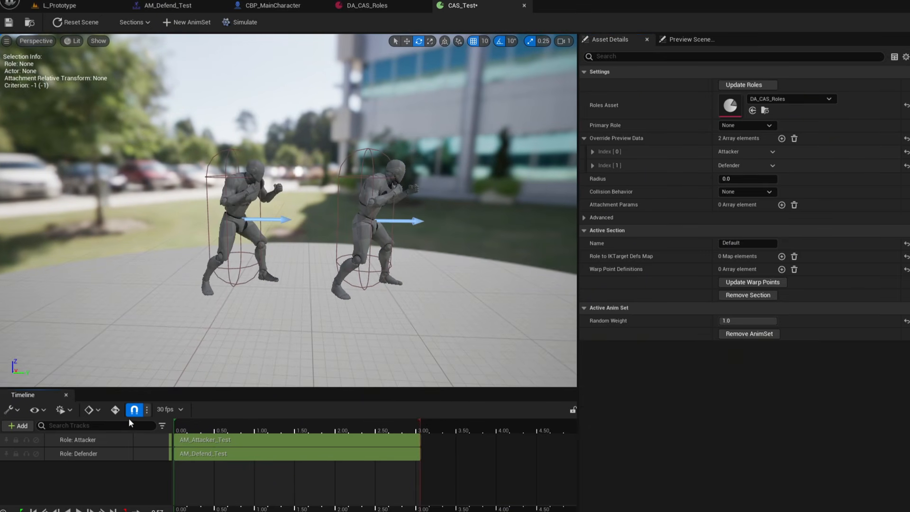
key(space)
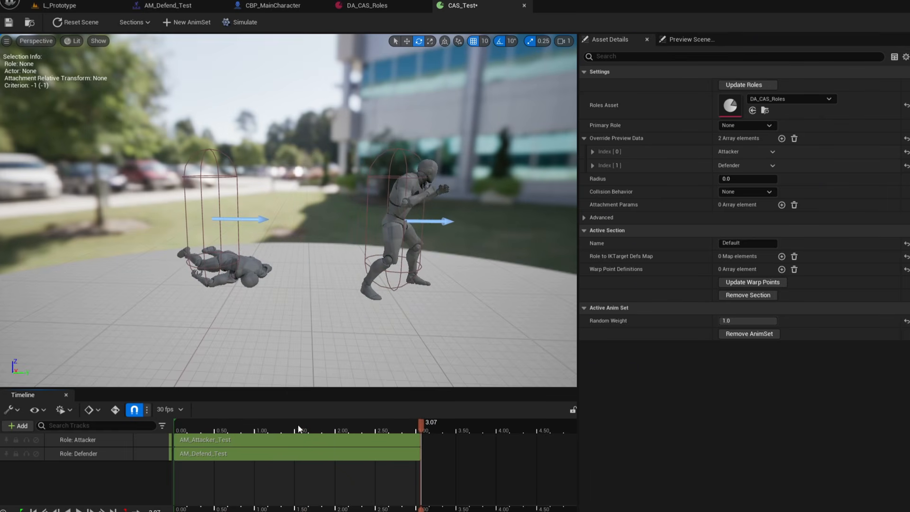
drag(357, 427, 283, 420)
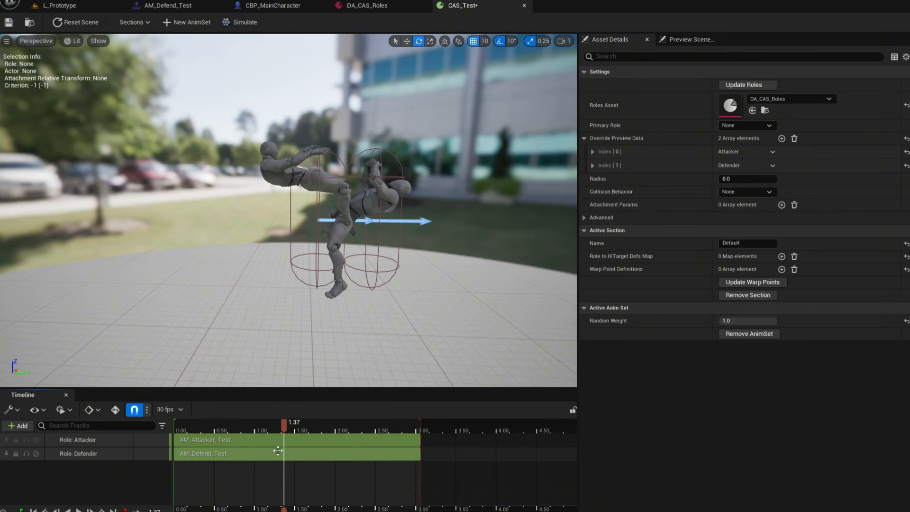
Adjust the Defender track's Mesh to Scene rotation yaw so it faces the attacker, then reset the scene.
click(294, 454)
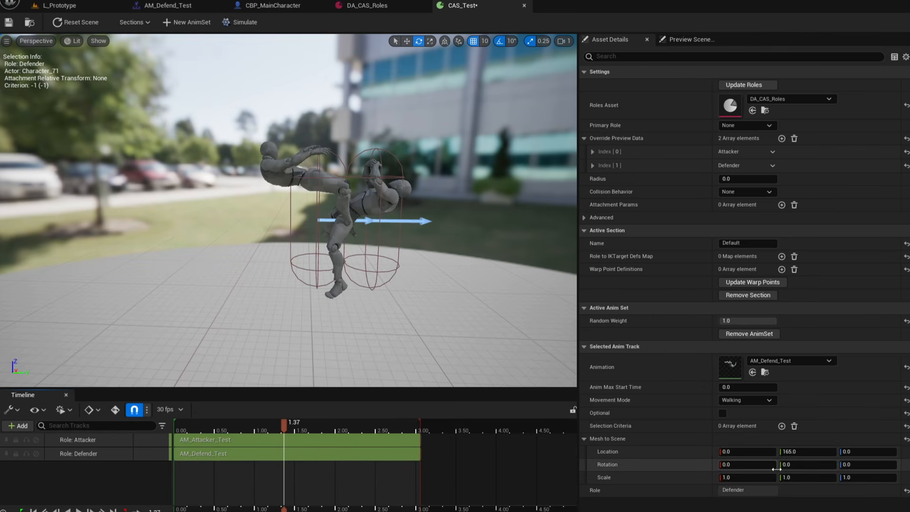
click(873, 465)
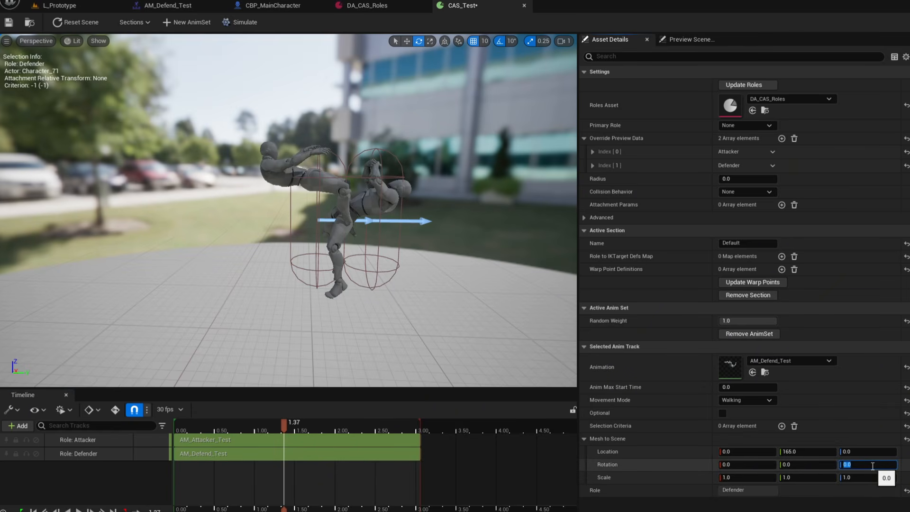
key(Return)
click(63, 21)
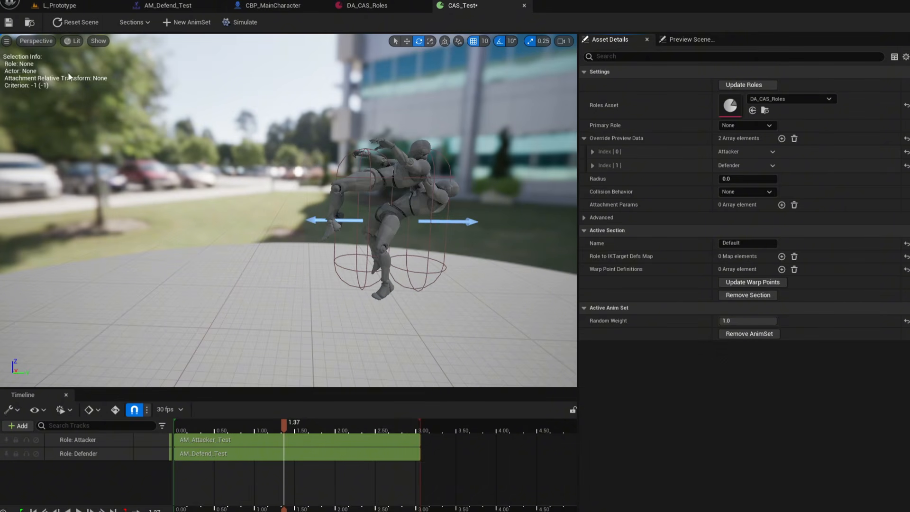
Scrub and play the paired animation from different angles to review the interaction.
drag(185, 423, 170, 421)
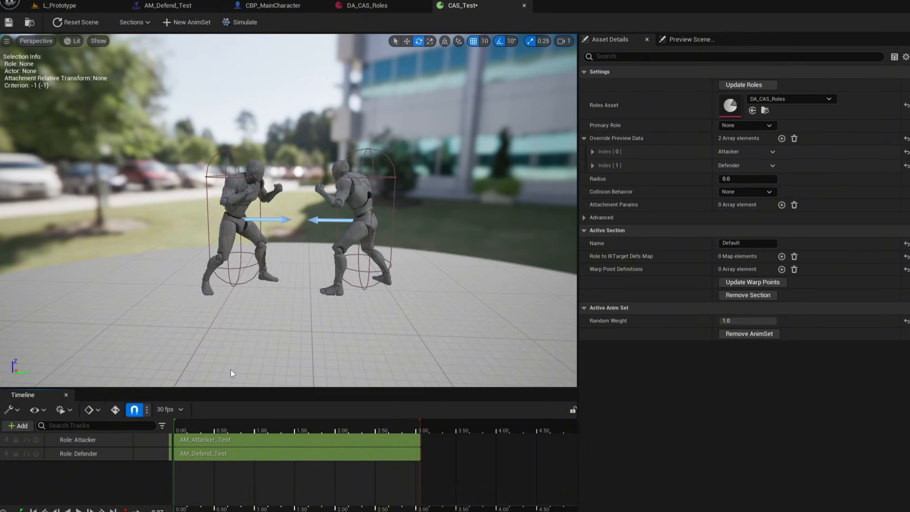
key(space)
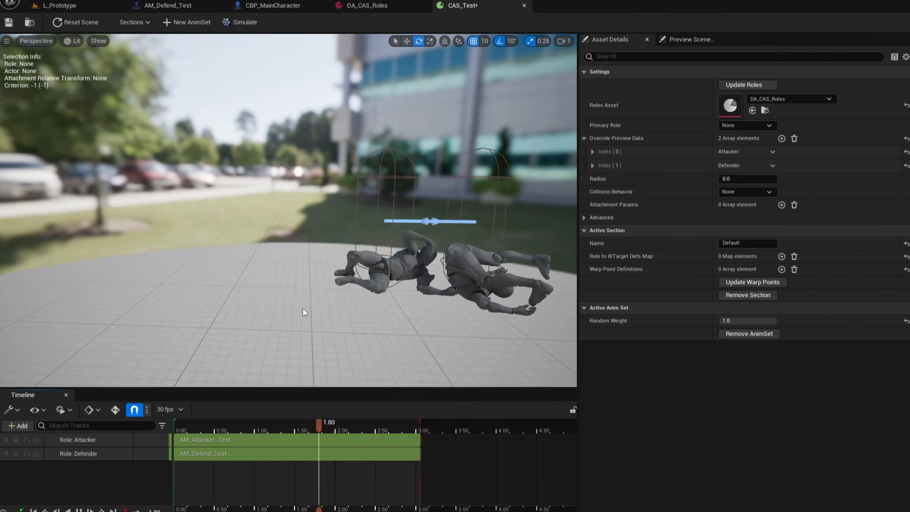
alt+drag(312, 301, 325, 301)
right_drag(315, 300, 324, 296)
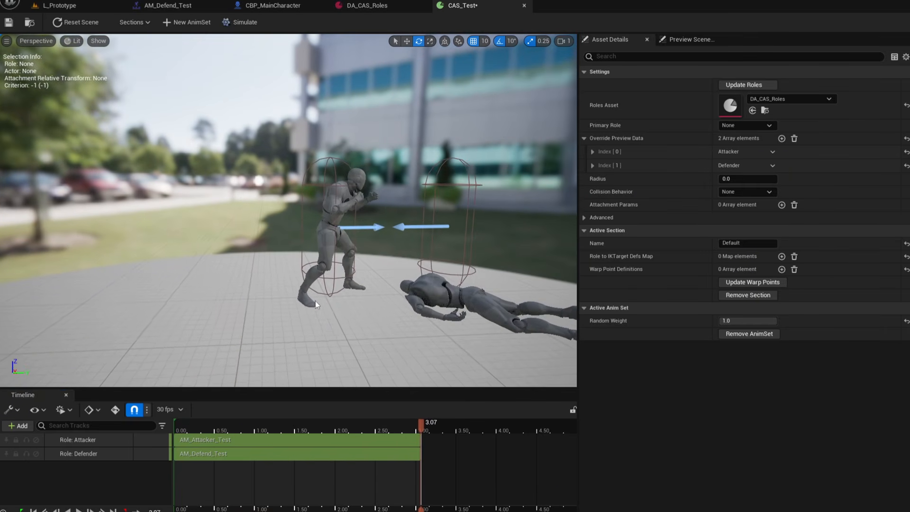
key(space)
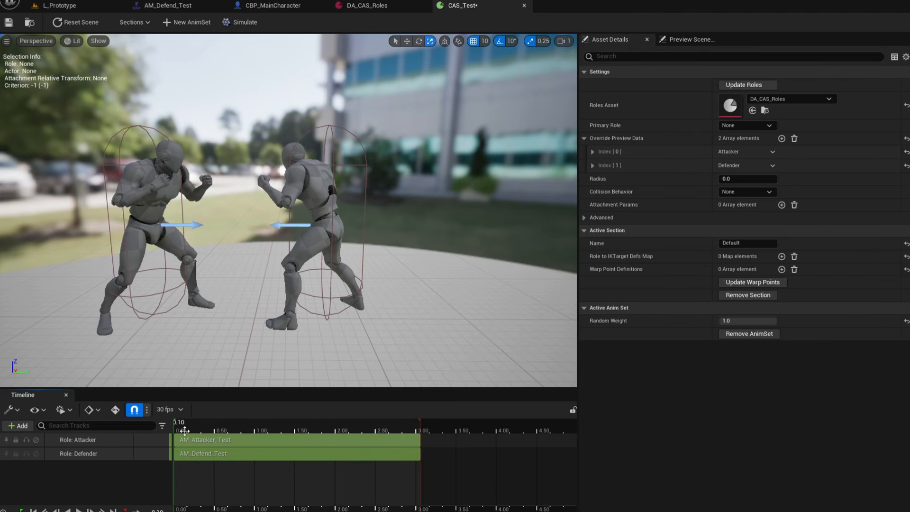
drag(180, 425, 227, 431)
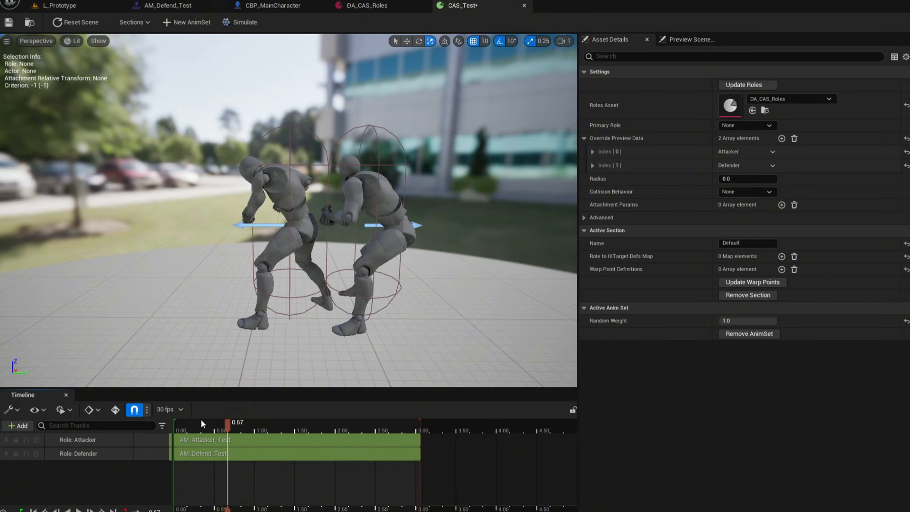
drag(229, 428, 252, 430)
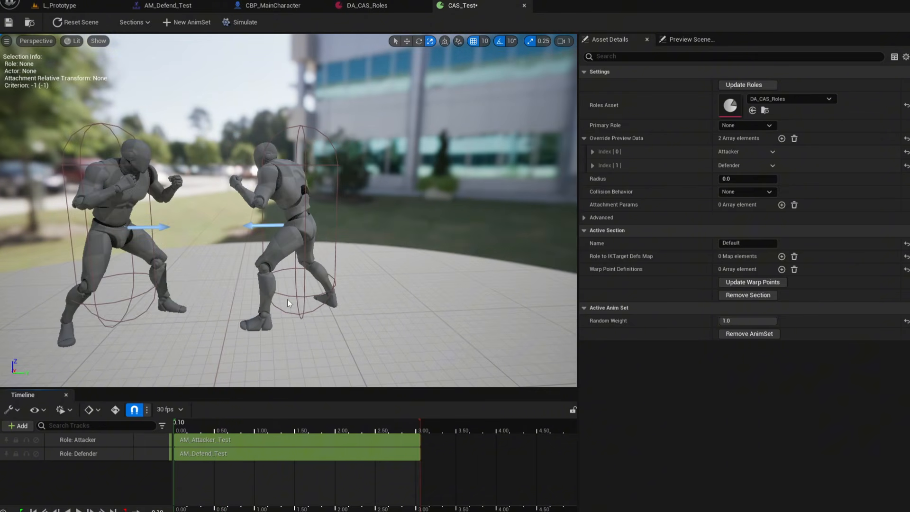
key(space)
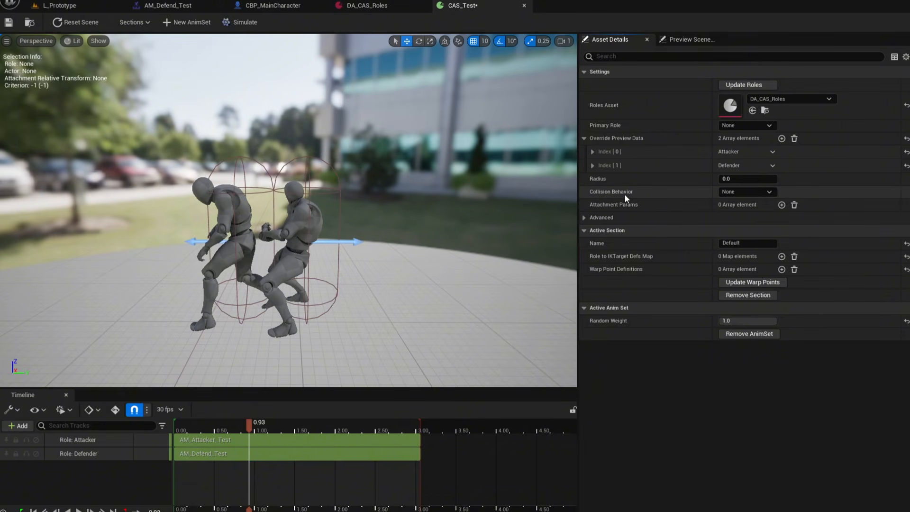
Set Collision Behavior to Ignore Actor when Moving and scrub back to the start.
click(770, 193)
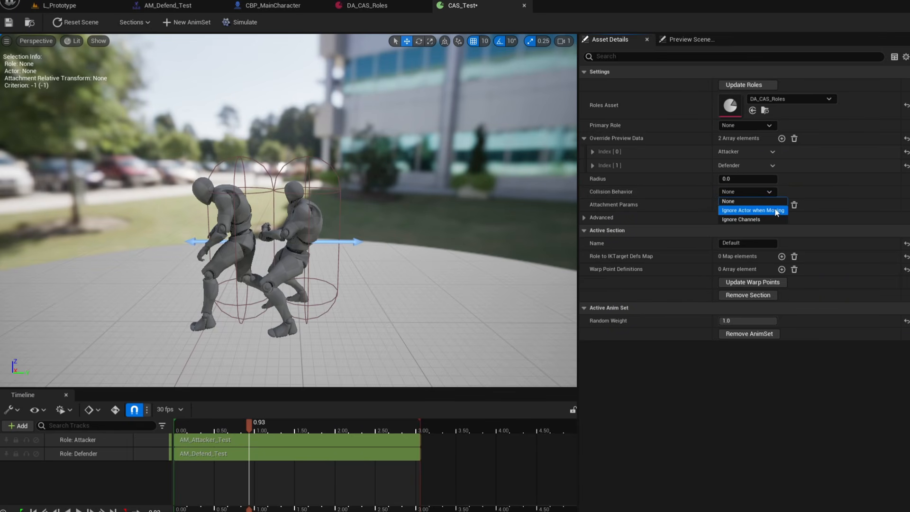
click(749, 211)
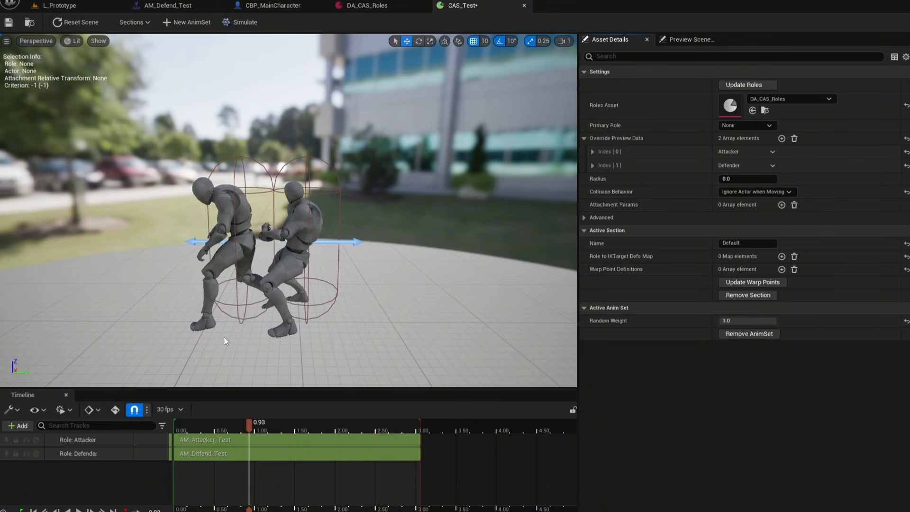
drag(221, 424, 179, 423)
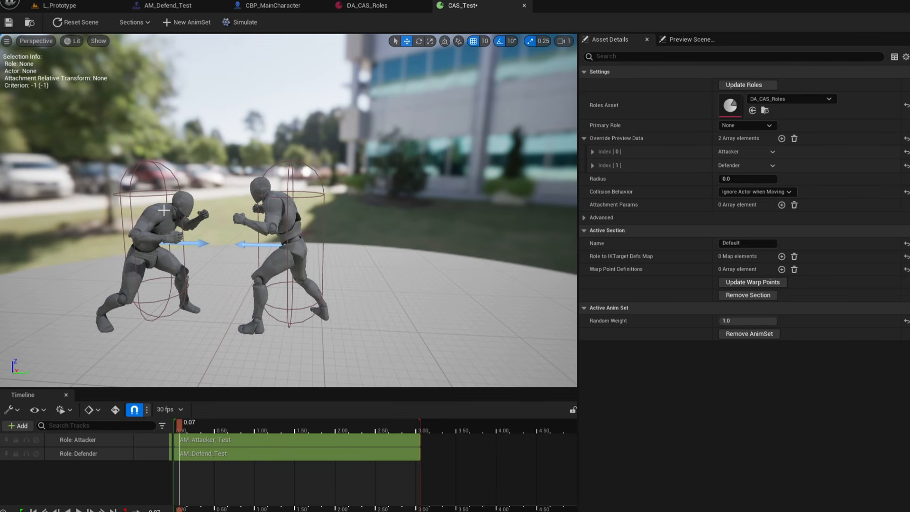
Set Collision Behavior to Ignore Channels and add two entries to Collision Channels to Ignore Params.
click(785, 192)
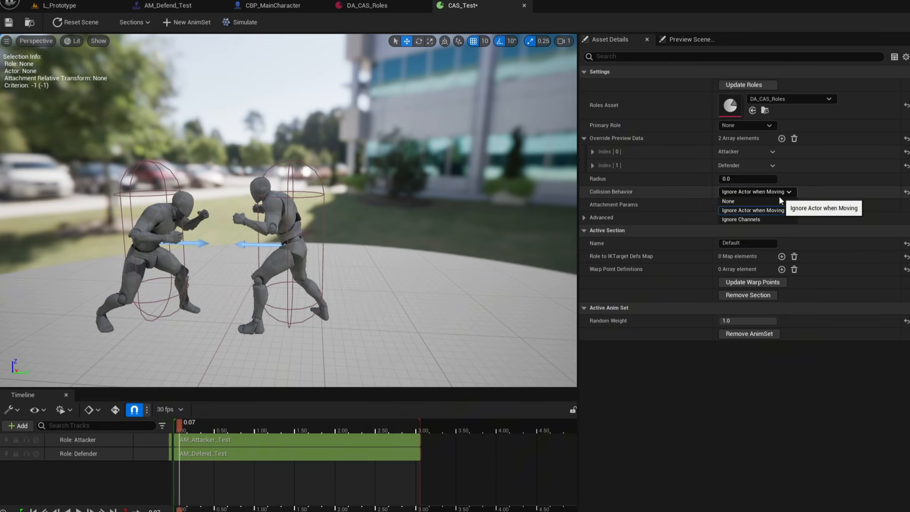
click(732, 222)
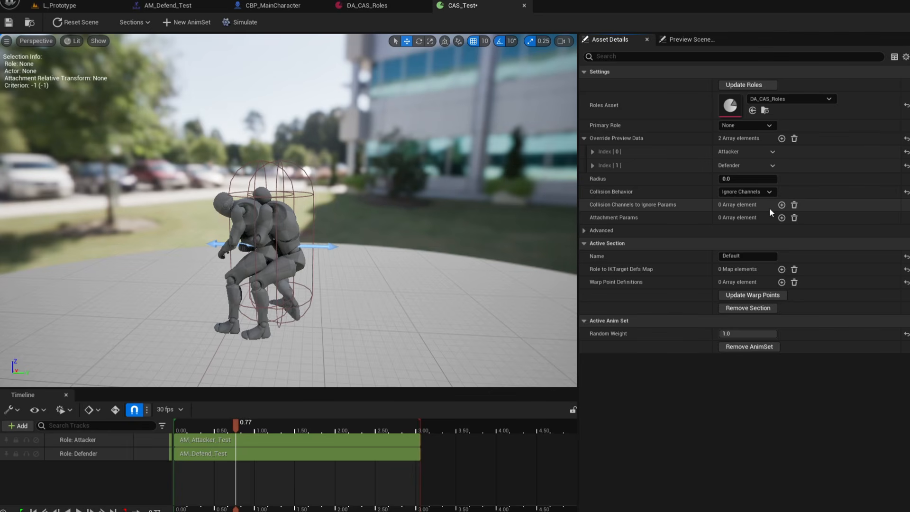
click(782, 205)
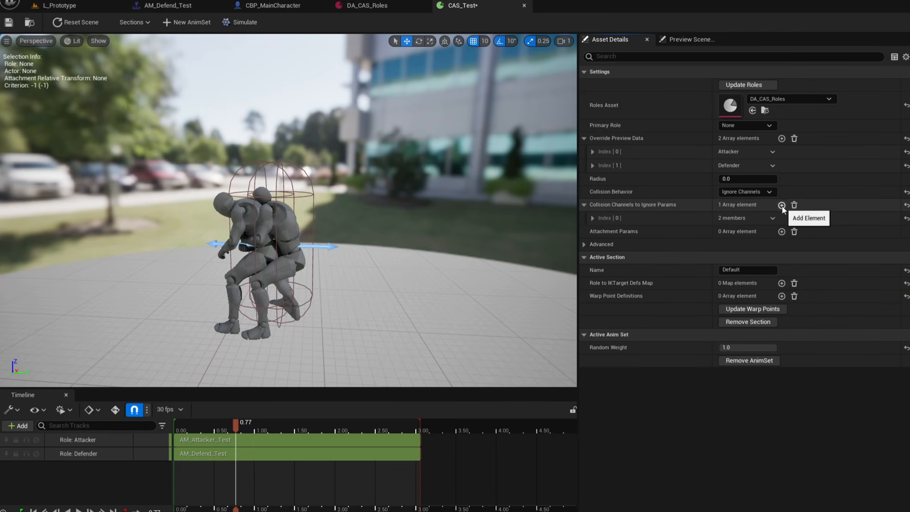
click(782, 205)
click(593, 218)
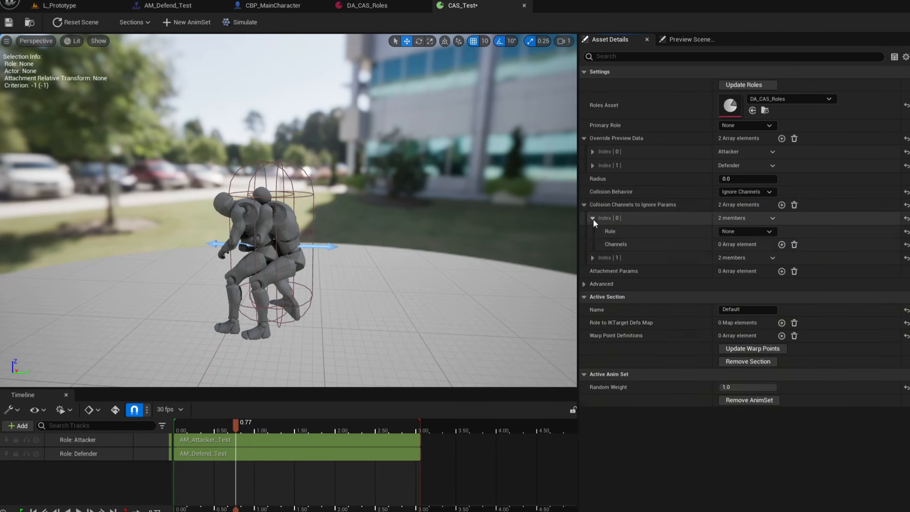
click(593, 257)
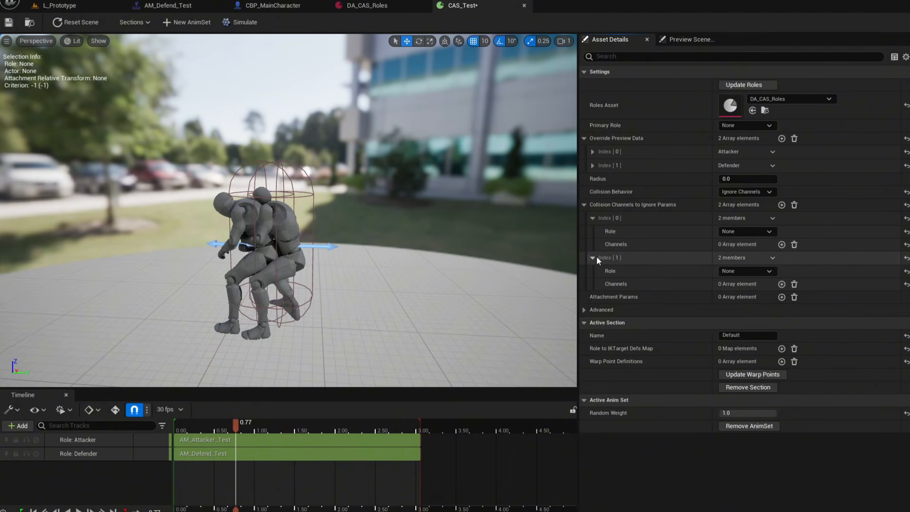
Assign the Attacker role to the first ignore-channels entry and the Defender role to the second.
click(740, 231)
click(739, 242)
click(738, 269)
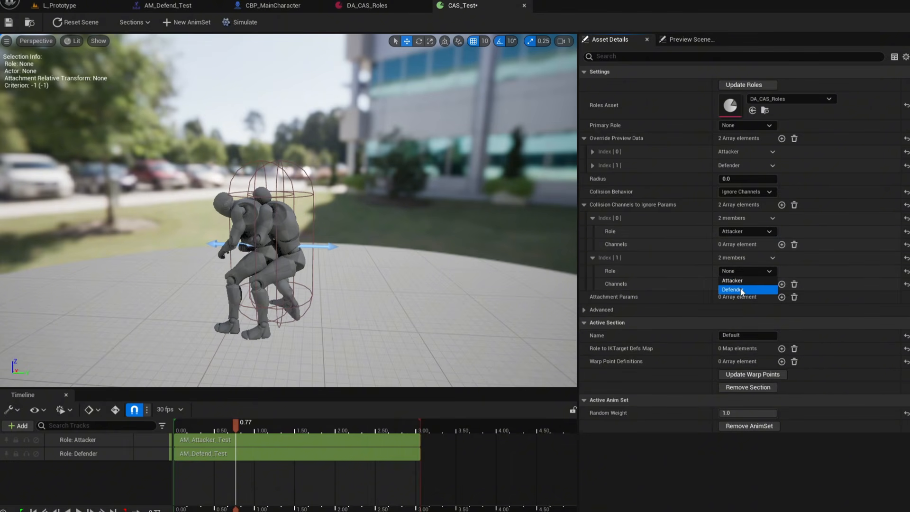
click(738, 287)
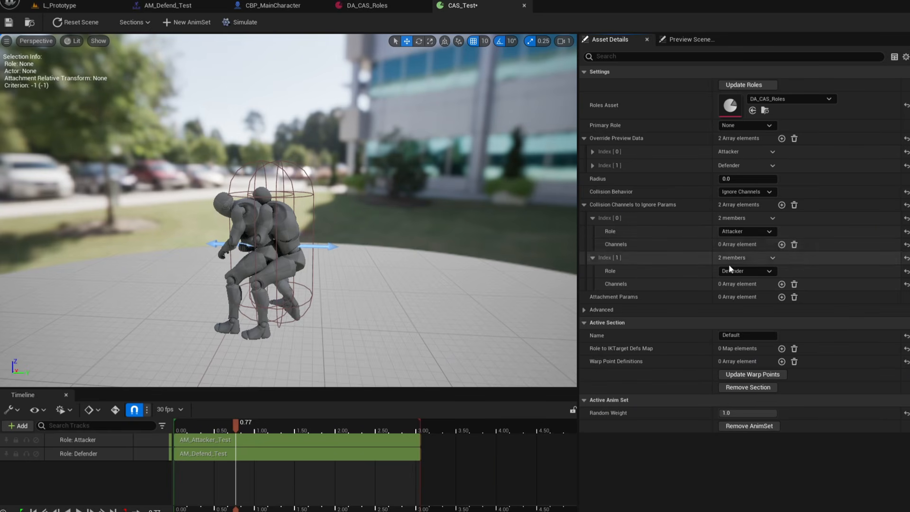
Add three ignored channels to the Attacker entry: WorldStatic, WorldDynamic and Pawn.
click(782, 244)
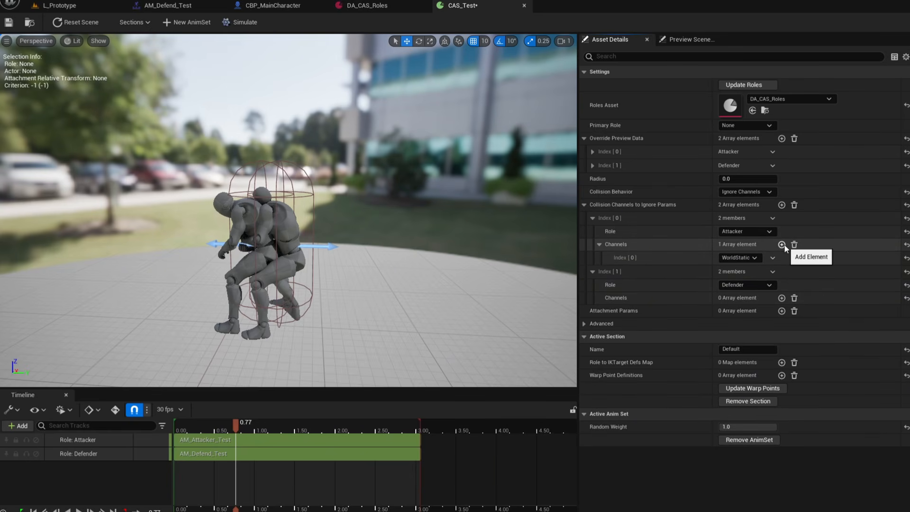
click(782, 244)
click(781, 244)
click(753, 272)
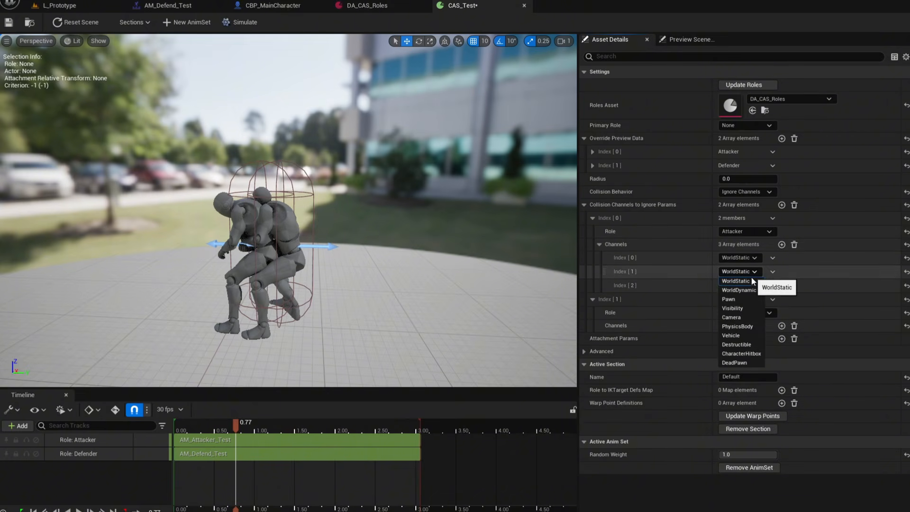
click(751, 289)
click(752, 286)
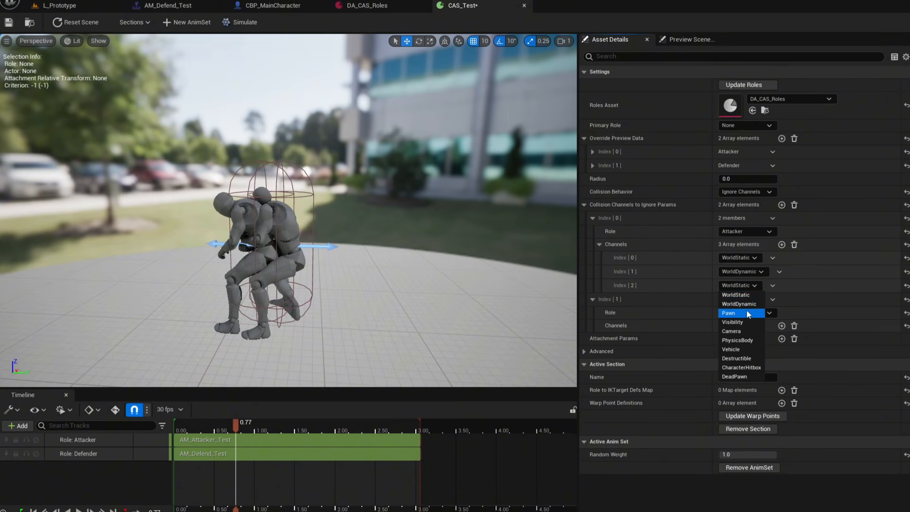
click(740, 334)
Add channels to the Defender entry, delete the extra fourth one, and set them to WorldStatic, WorldDynamic and Pawn.
click(782, 326)
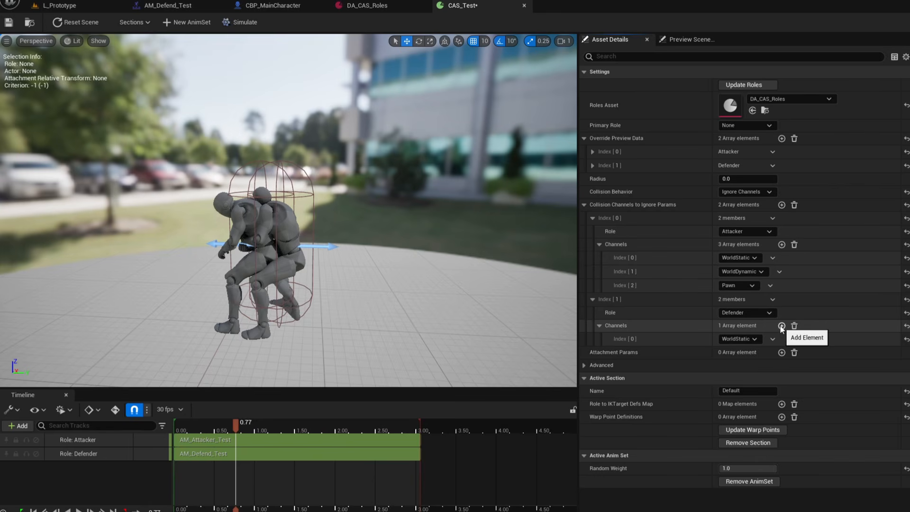
click(782, 326)
click(782, 326)
click(781, 326)
click(771, 380)
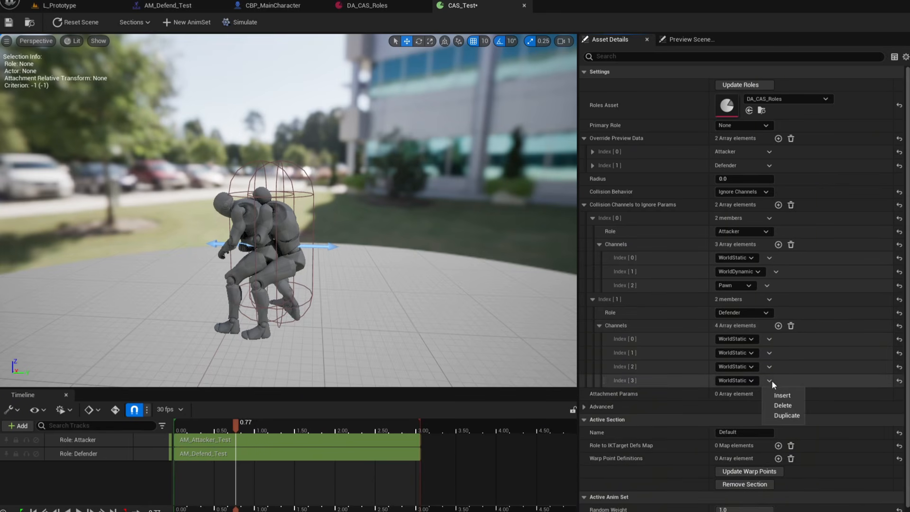
click(784, 406)
click(752, 353)
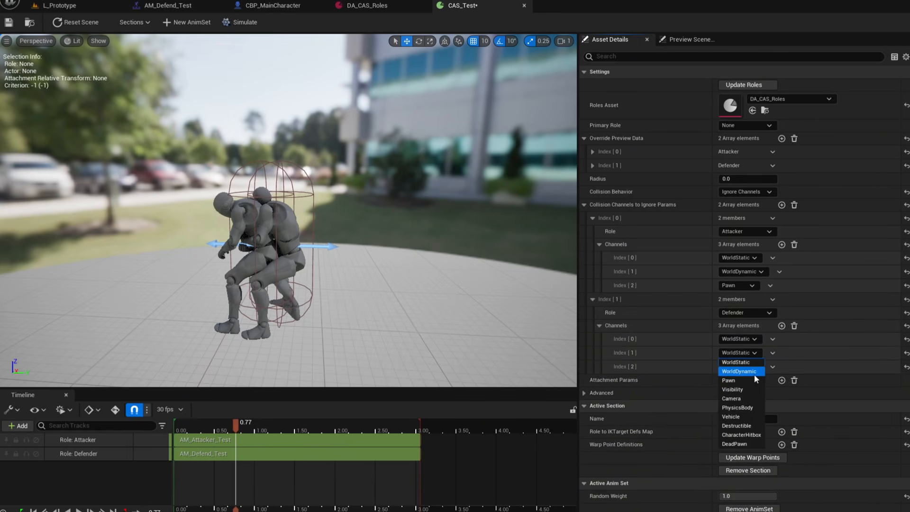
click(755, 373)
click(750, 366)
click(743, 396)
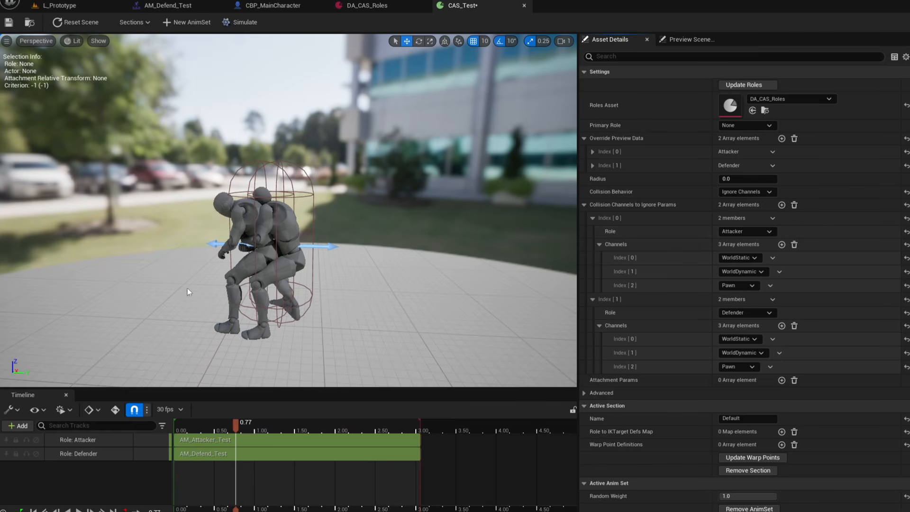
Scrub the paired animation timeline back to the start to review the starting poses.
drag(207, 429, 330, 431)
mouse_move(262, 435)
mouse_down()
mouse_move(191, 439)
mouse_move(259, 434)
mouse_up()
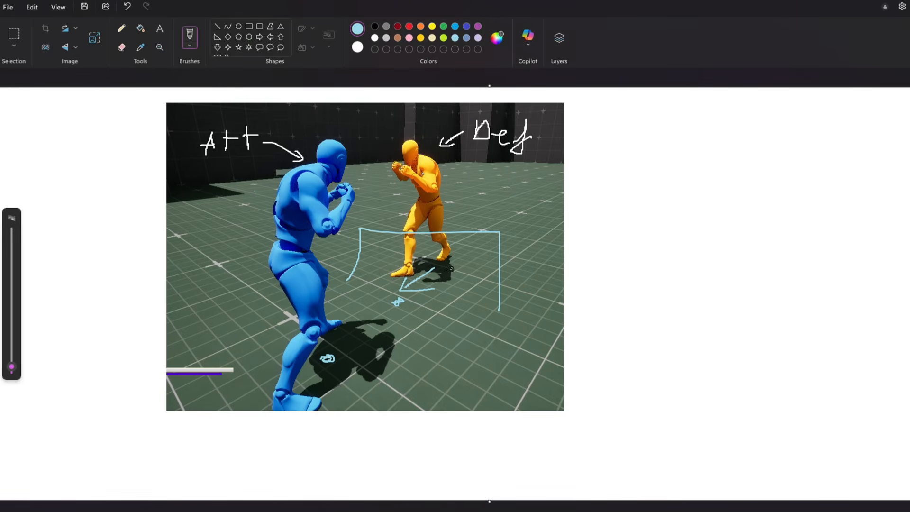
Switch to Paint, undo the recent marks and sketch a bracket with an arrow beneath the defender to illustrate its placement.
key(ctrl+z)
key(ctrl+z)
key(ctrl+z)
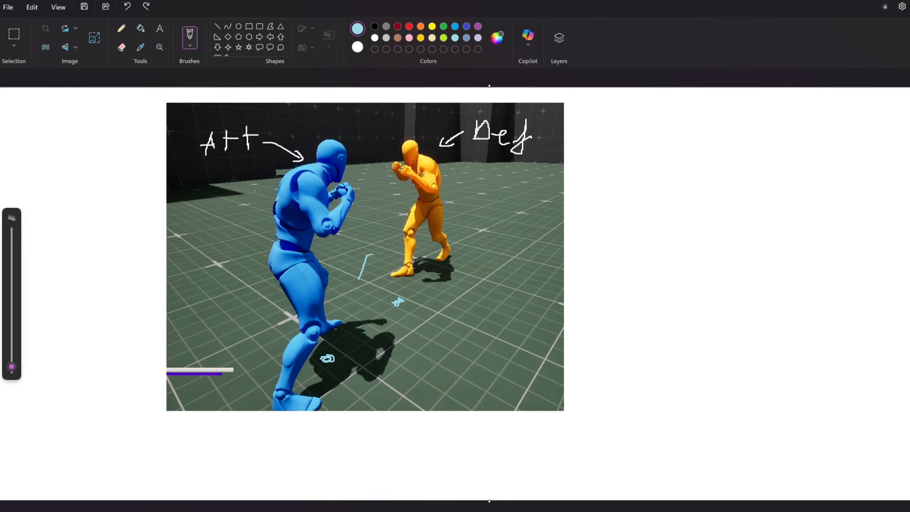
drag(372, 255, 472, 272)
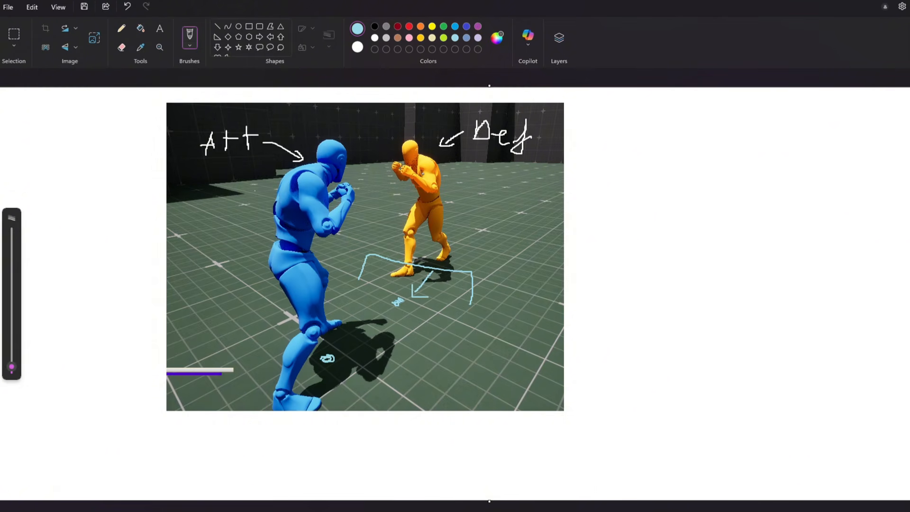
drag(197, 165, 247, 165)
key(ctrl+z)
key(ctrl+z)
drag(206, 176, 256, 170)
key(ctrl+z)
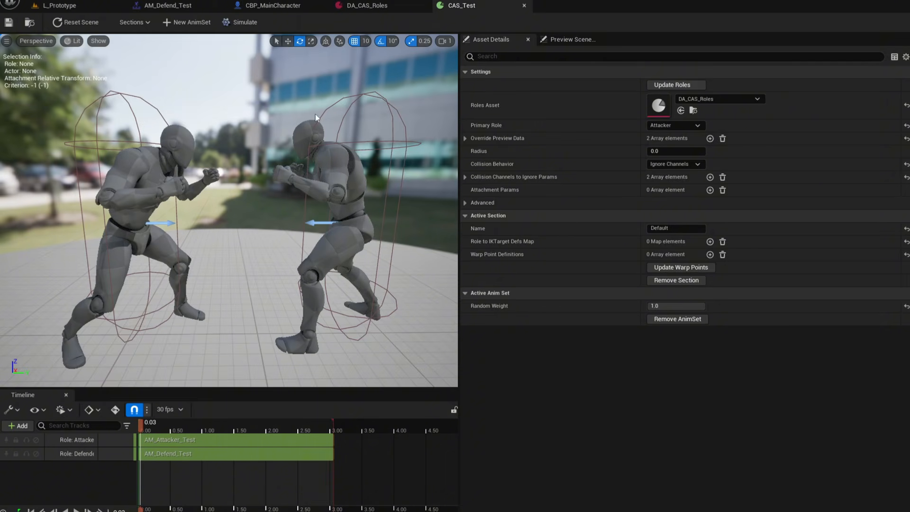
In the character Blueprint, search the components for Motion Warping and Contextual Anim Scene Actor components.
click(279, 5)
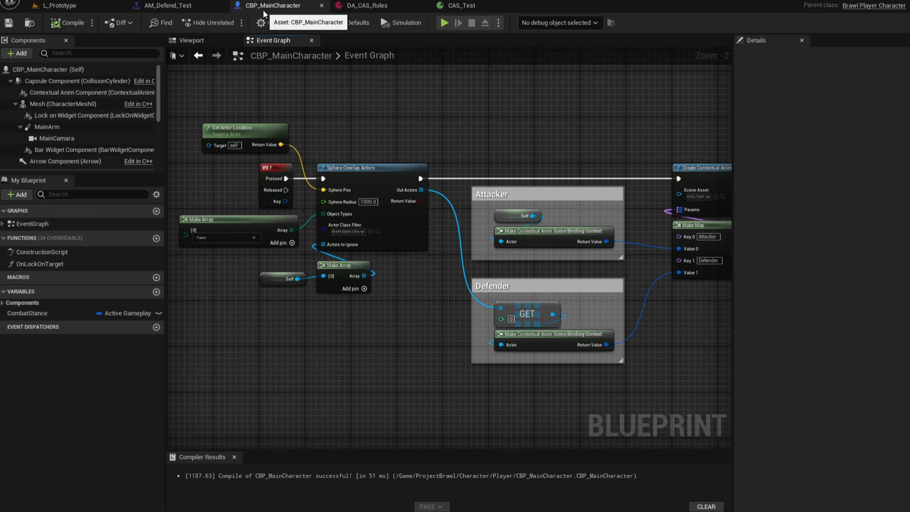
click(17, 54)
text(motion warping)
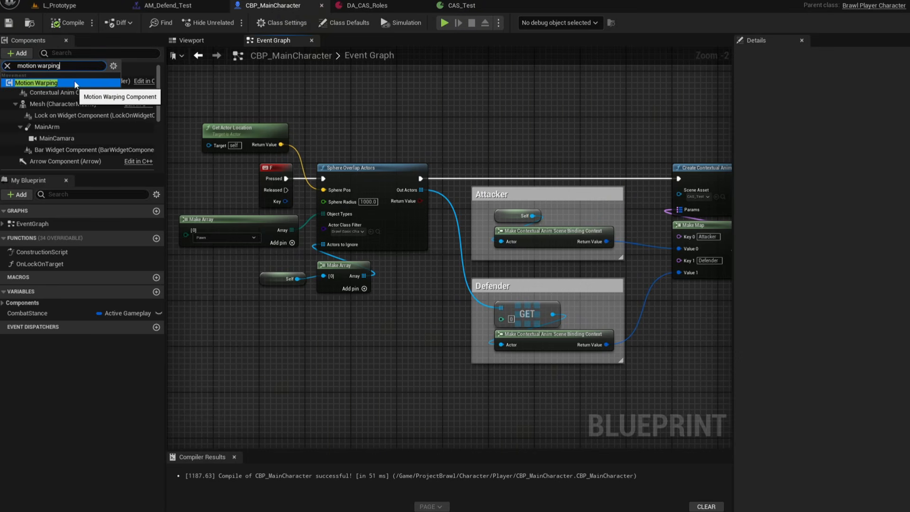
key(ctrl+a)
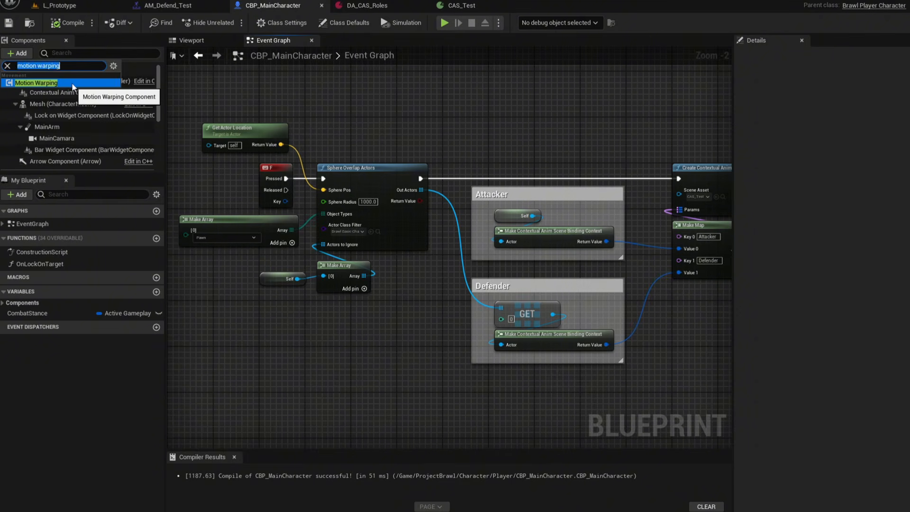
key(BackSpace)
text(contextual an)
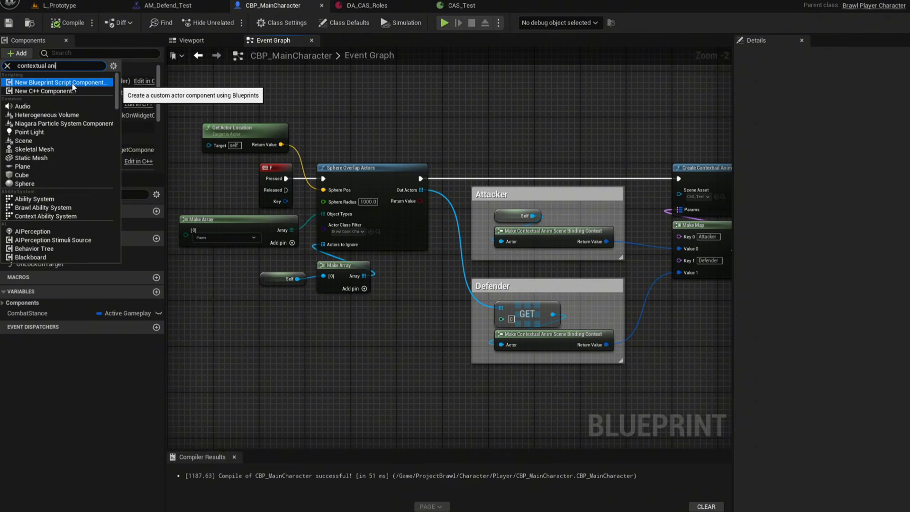
text(im scen)
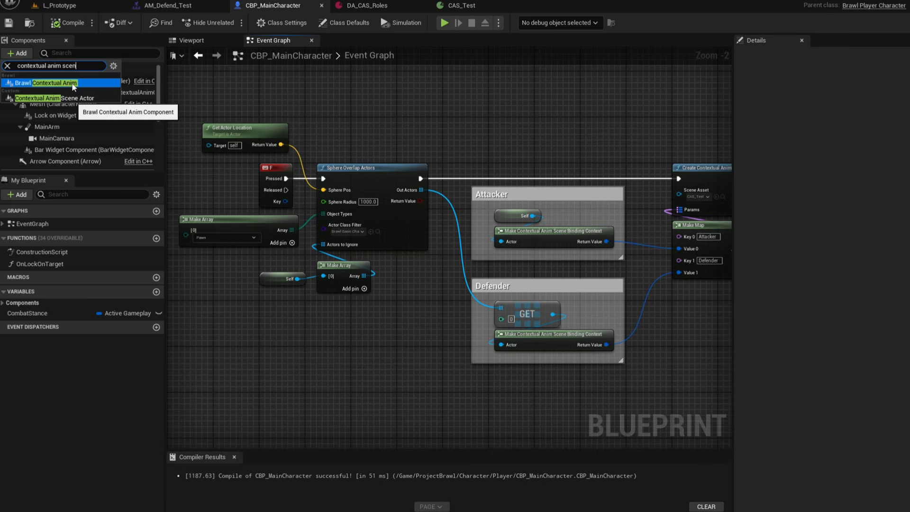
text(eactor)
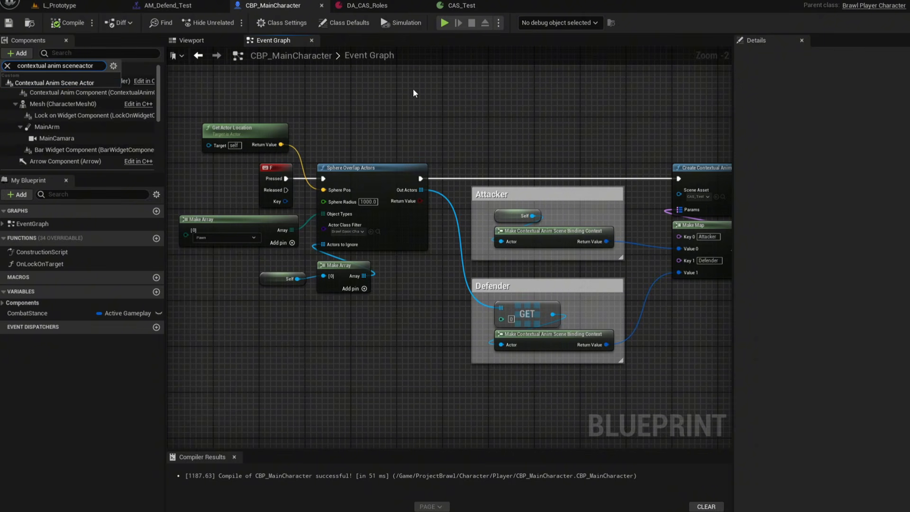
click(386, 119)
right_drag(386, 119, 463, 114)
scroll(463, 114, down, 1)
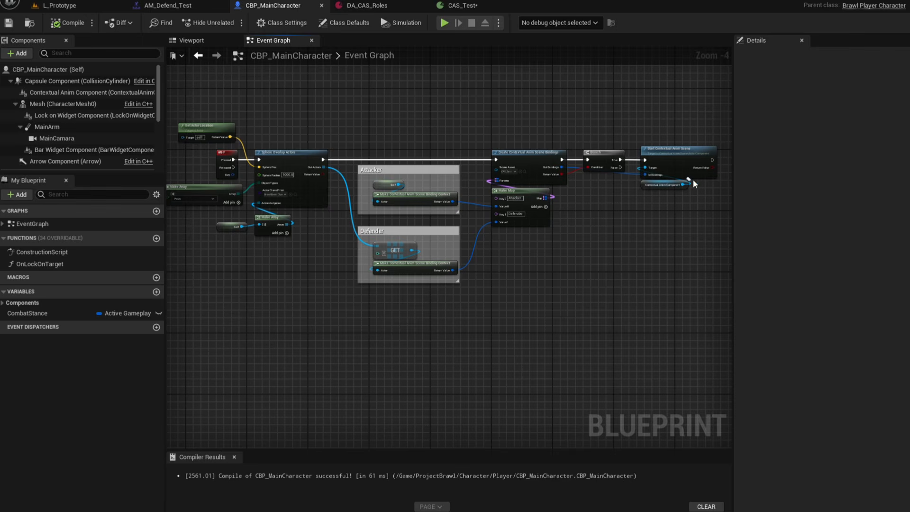
Pan and zoom through the event graph to examine the overlap, binding and scene-start nodes.
right_drag(258, 140, 353, 147)
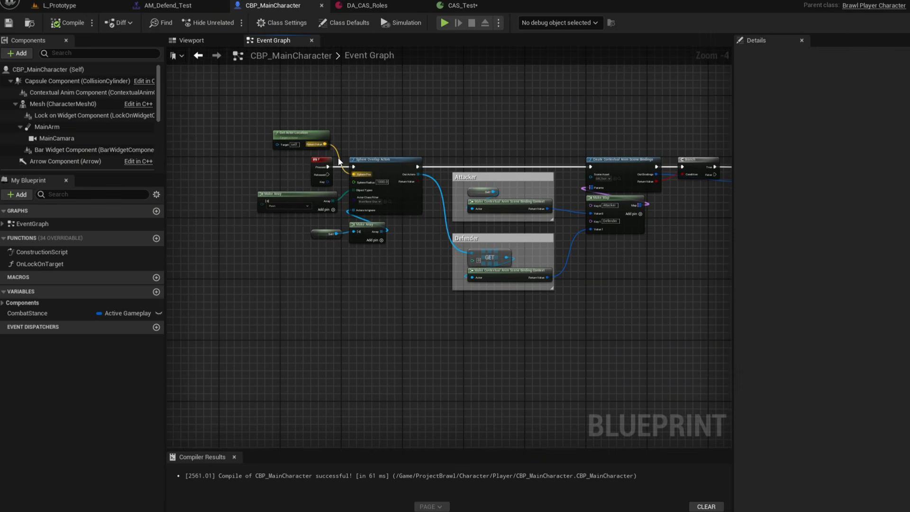
scroll(335, 150, up, 4)
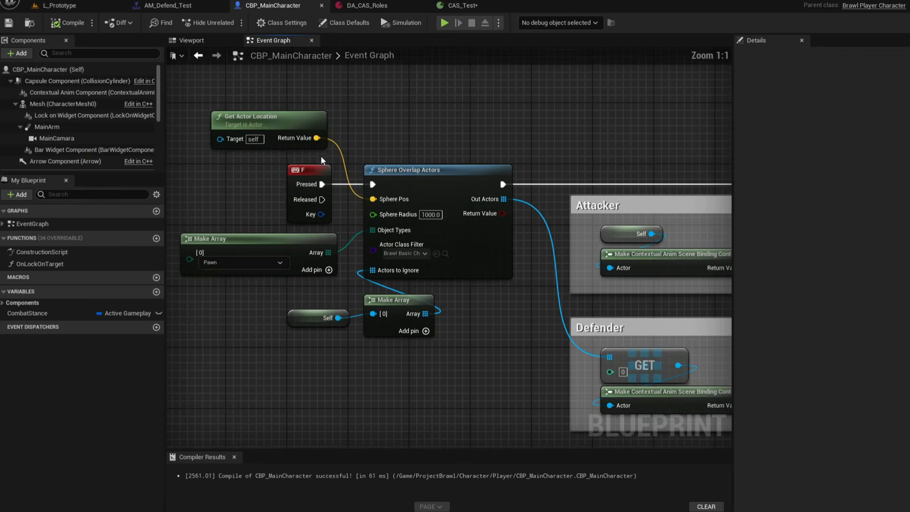
click(296, 189)
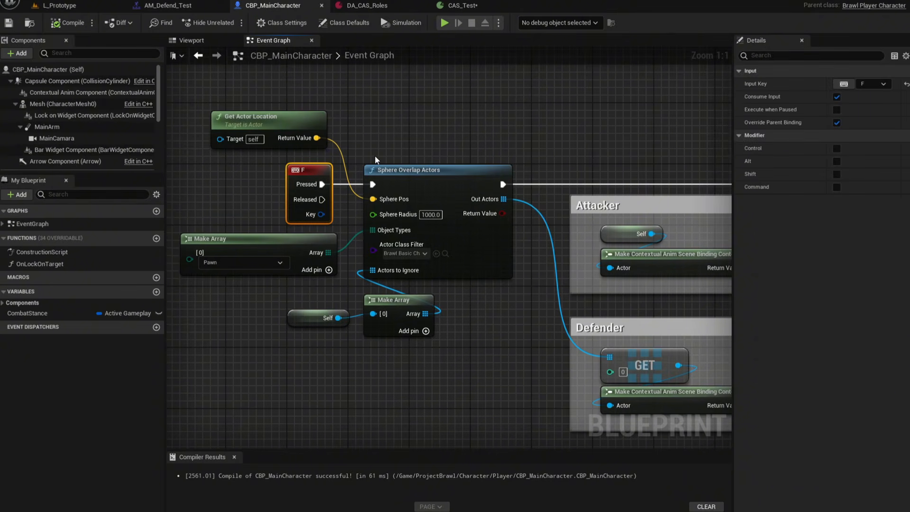
mouse_move(374, 155)
right_down()
mouse_move(349, 155)
mouse_move(378, 153)
right_up()
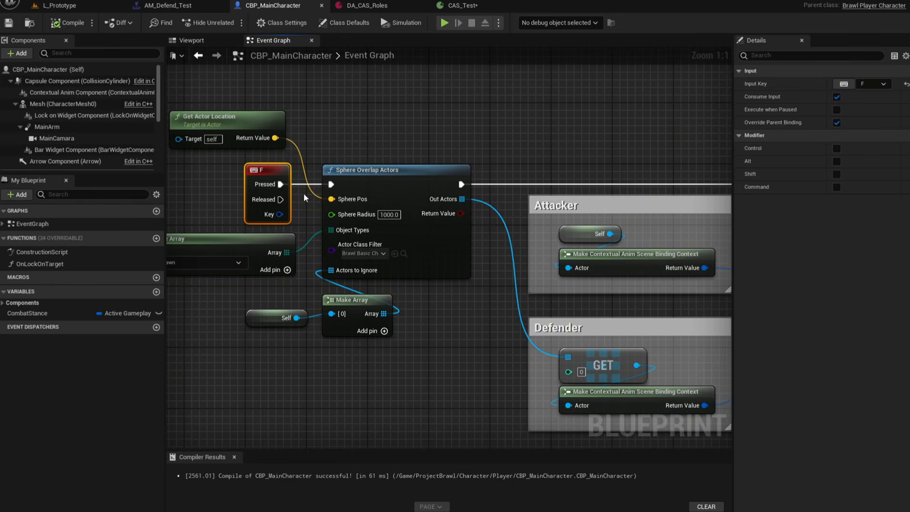
right_drag(303, 195, 342, 187)
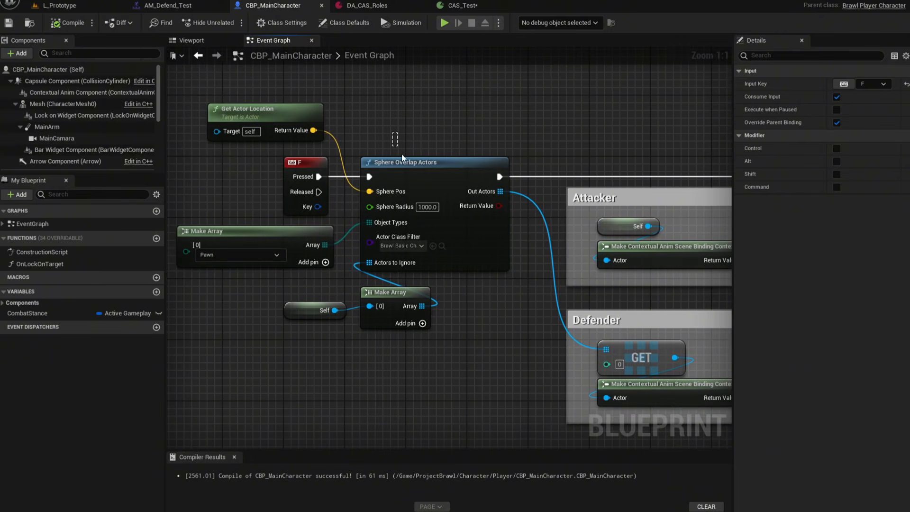
drag(392, 133, 483, 314)
right_drag(485, 317, 467, 314)
click(396, 165)
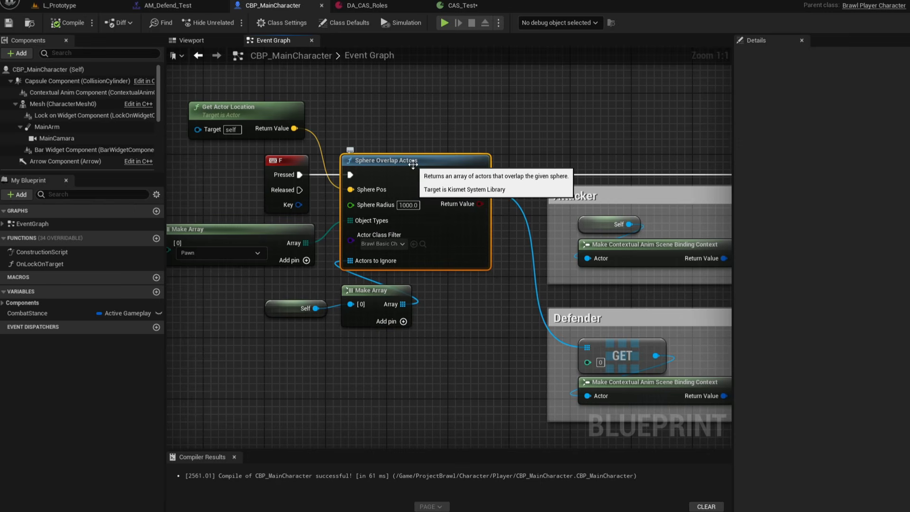
right_drag(437, 158, 246, 158)
right_drag(370, 146, 238, 150)
drag(210, 101, 601, 393)
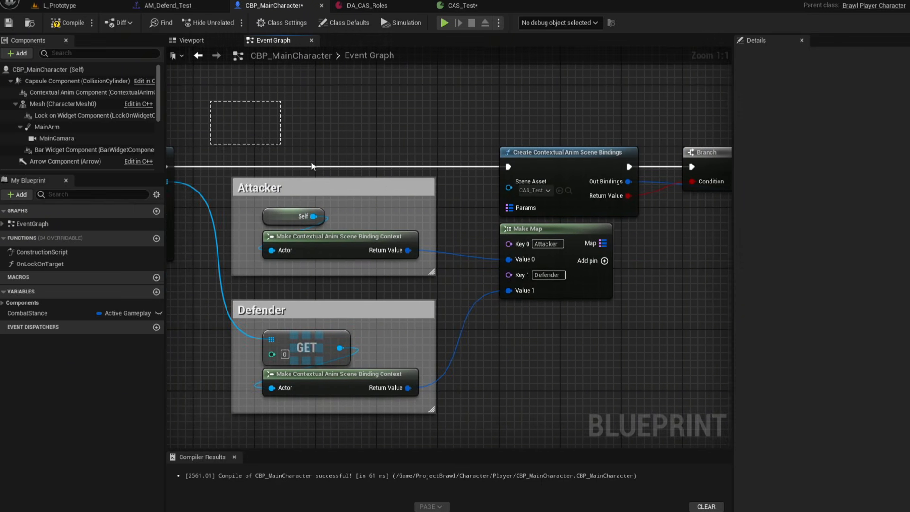
click(598, 368)
drag(482, 133, 665, 208)
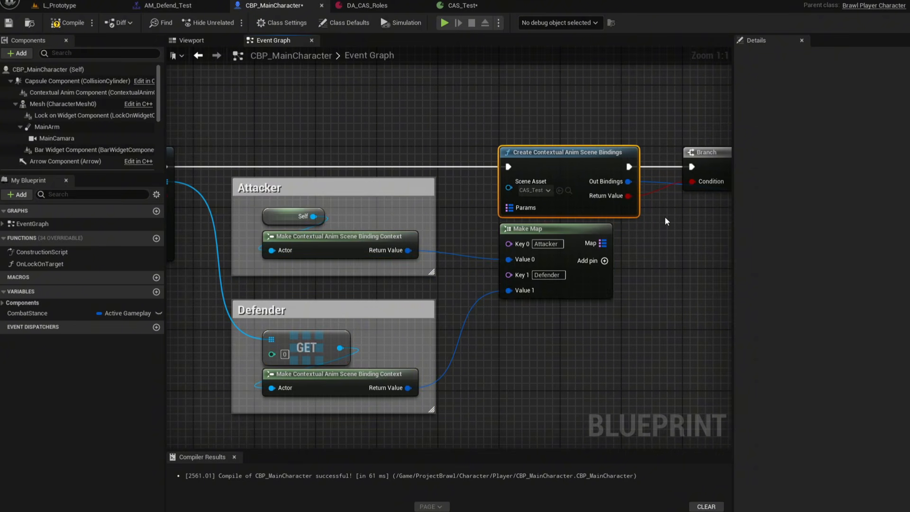
click(665, 216)
right_drag(665, 216, 601, 212)
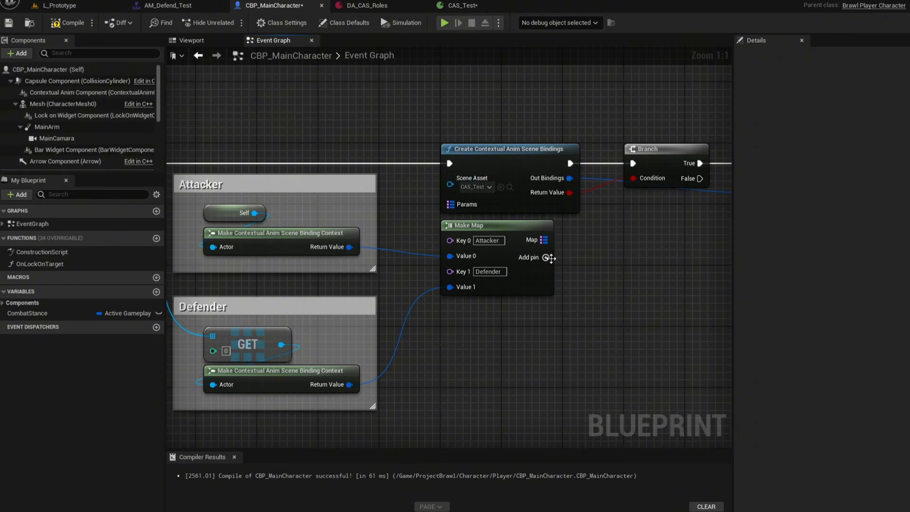
drag(451, 205, 488, 304)
text(make map)
key(Return)
click(534, 341)
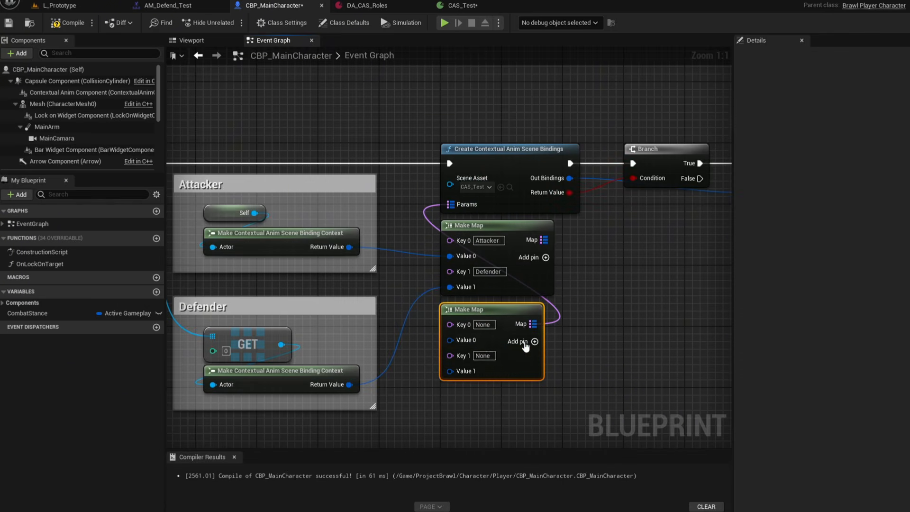
click(483, 324)
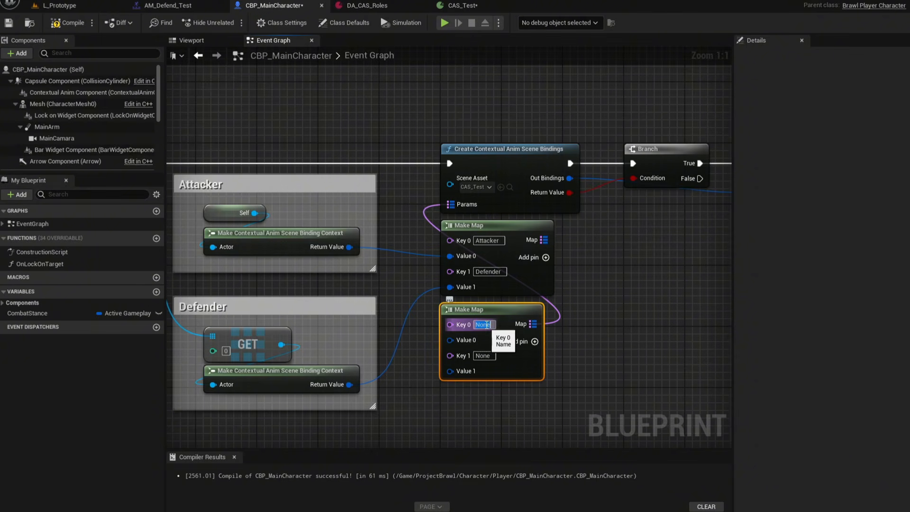
key(Delete)
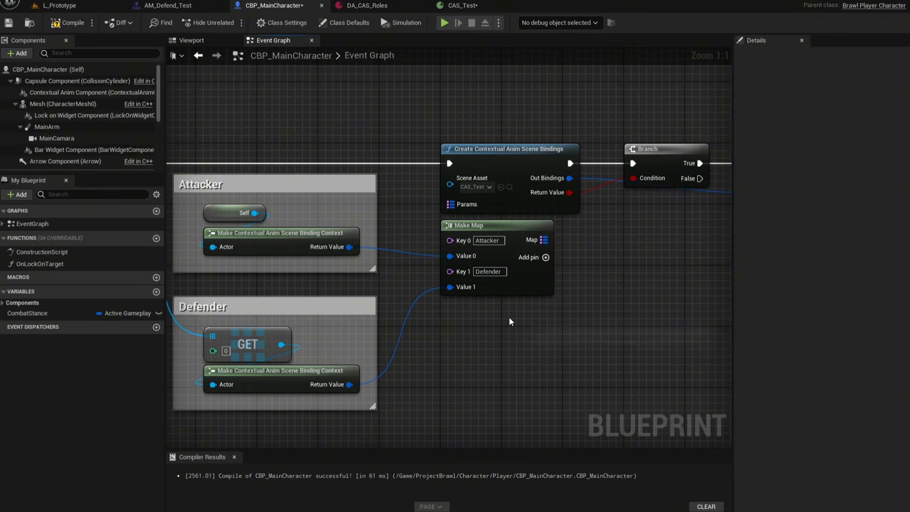
Examine the Make Map wiring that binds the Attacker and Defender contexts to the Create Contextual Anim Scene Bindings node.
drag(544, 240, 450, 204)
click(571, 241)
click(370, 6)
click(310, 7)
right_drag(474, 243, 484, 244)
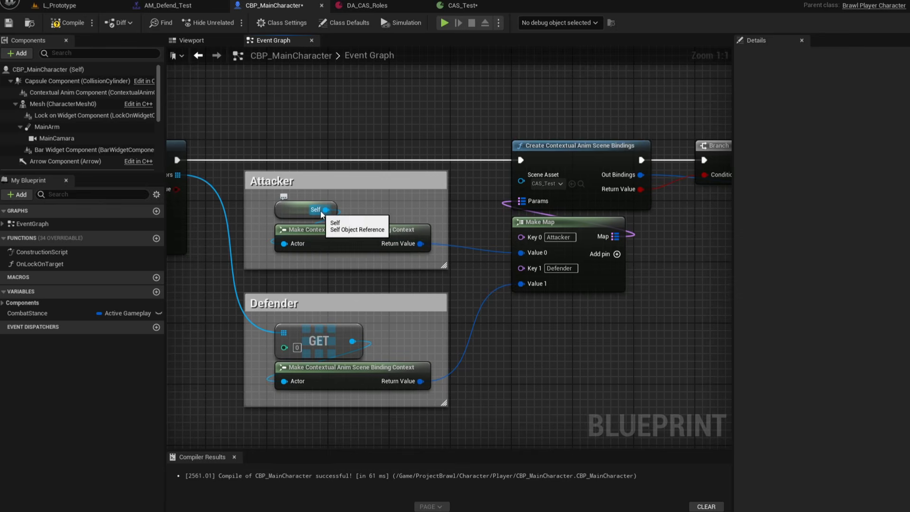
right_drag(483, 318, 603, 313)
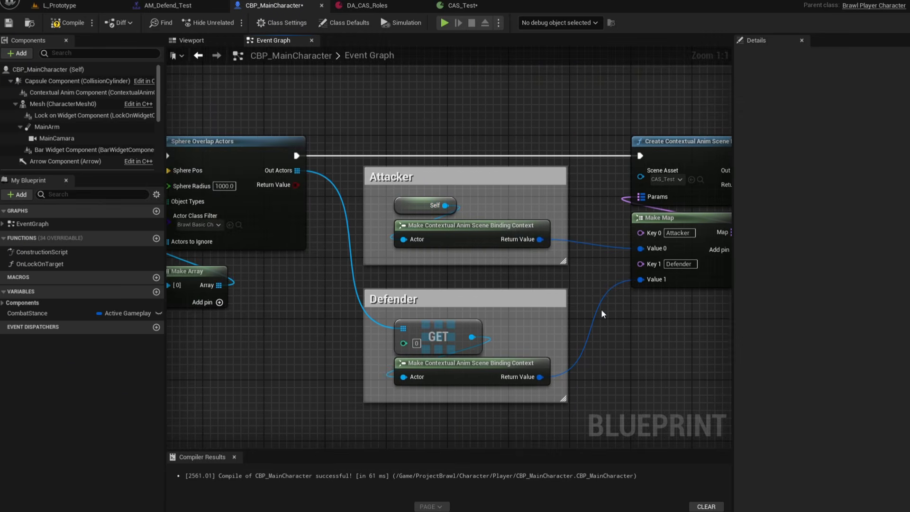
right_drag(528, 328, 573, 329)
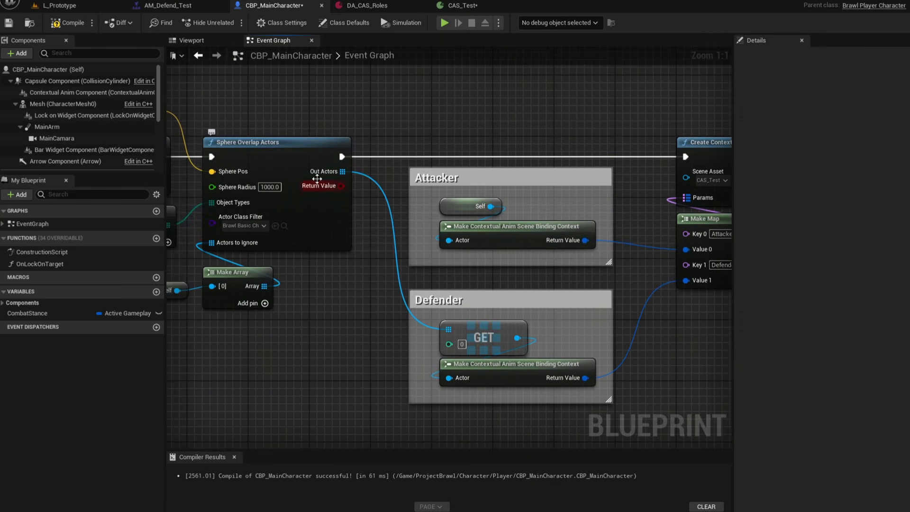
right_drag(535, 170, 355, 167)
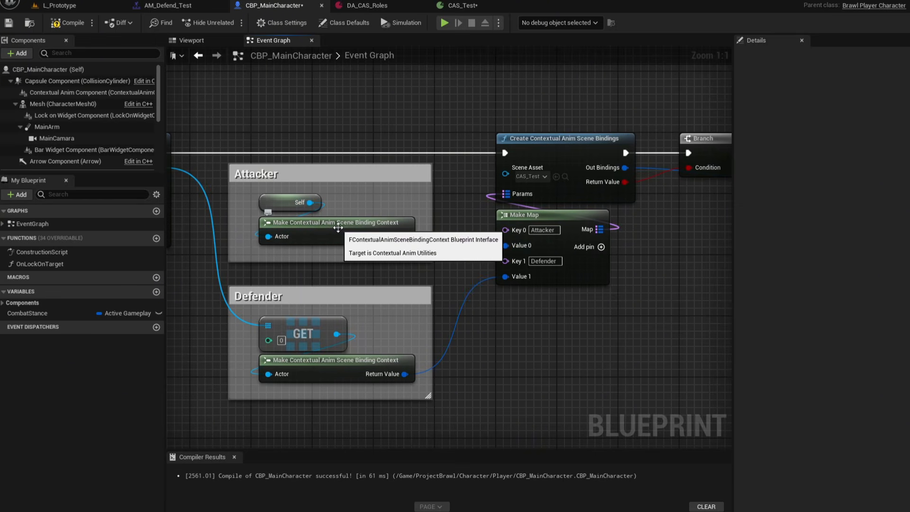
drag(404, 236, 505, 245)
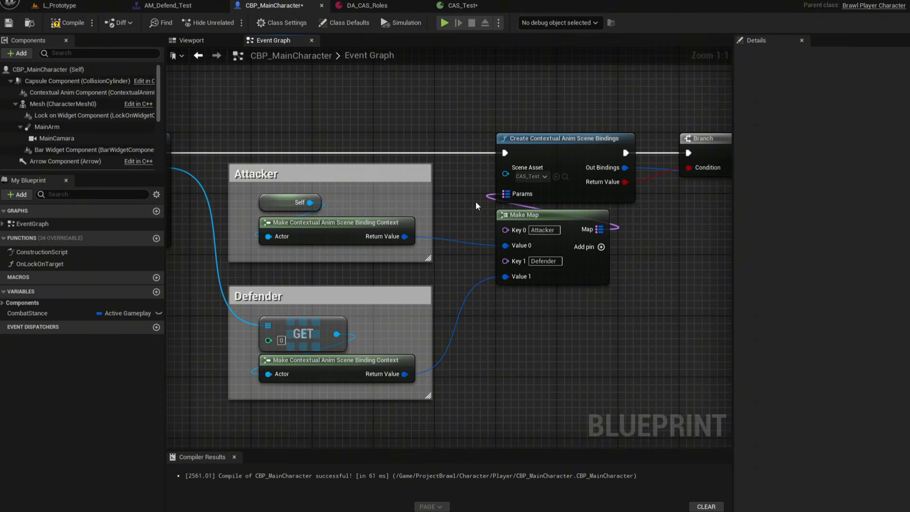
right_drag(476, 201, 253, 151)
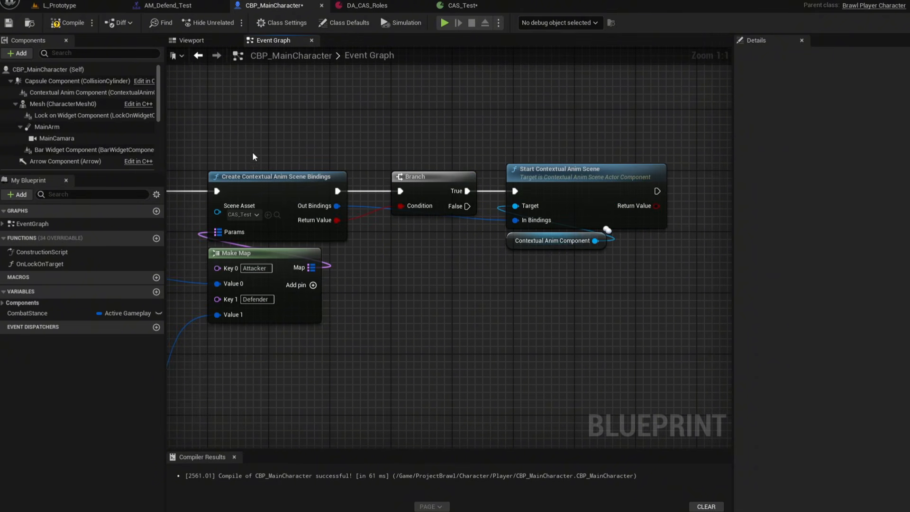
click(243, 180)
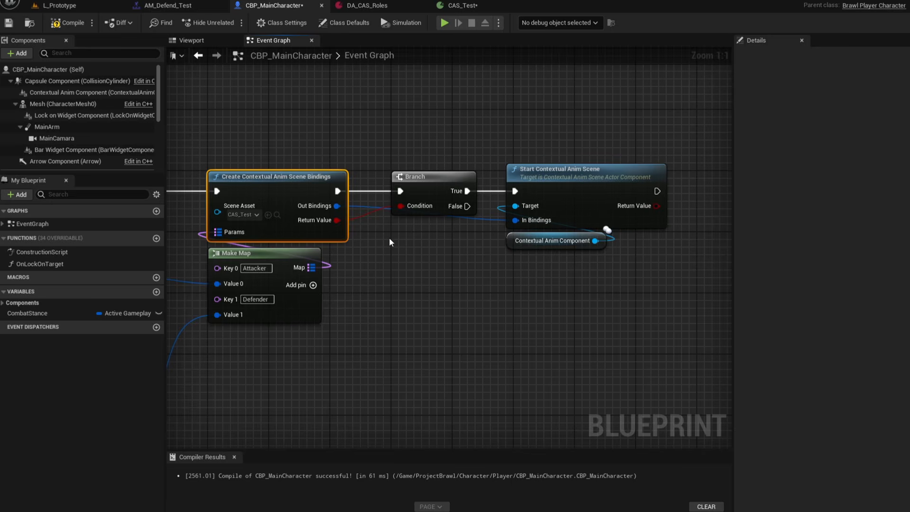
right_drag(388, 237, 385, 260)
click(462, 236)
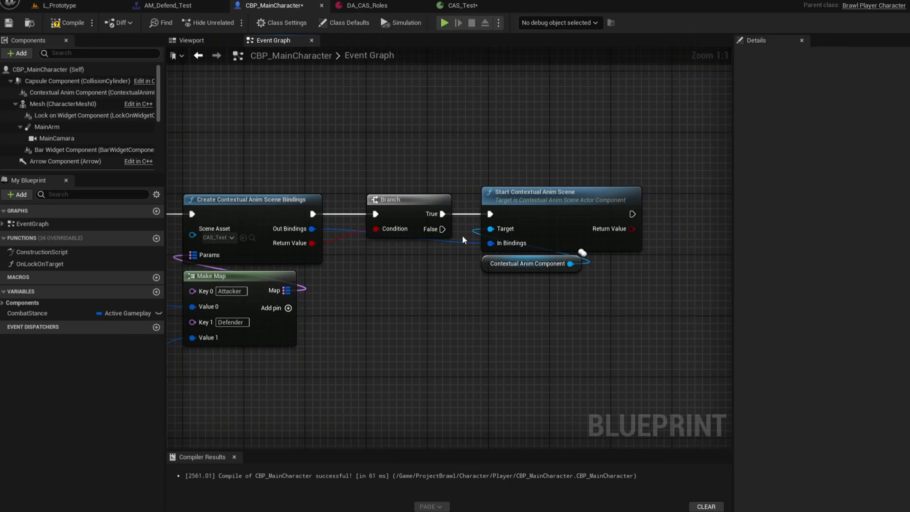
drag(462, 175, 662, 249)
click(607, 293)
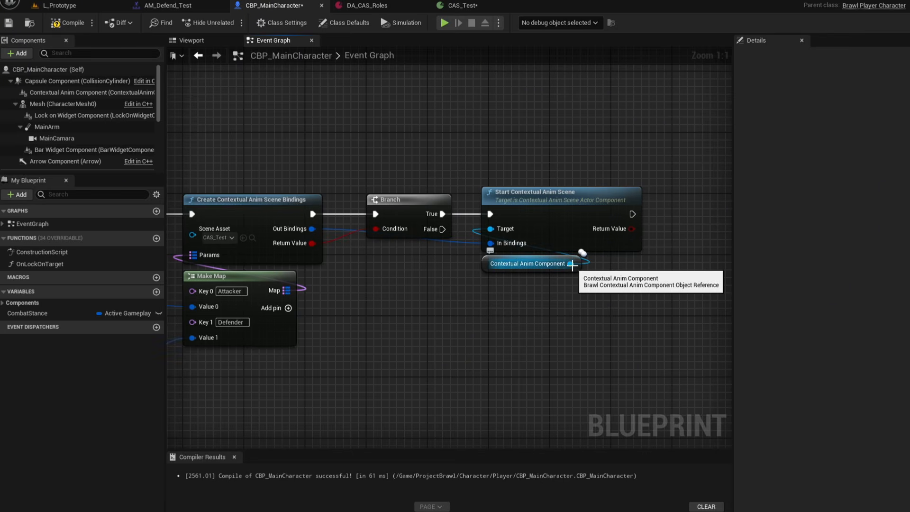
drag(569, 264, 508, 297)
text(start c)
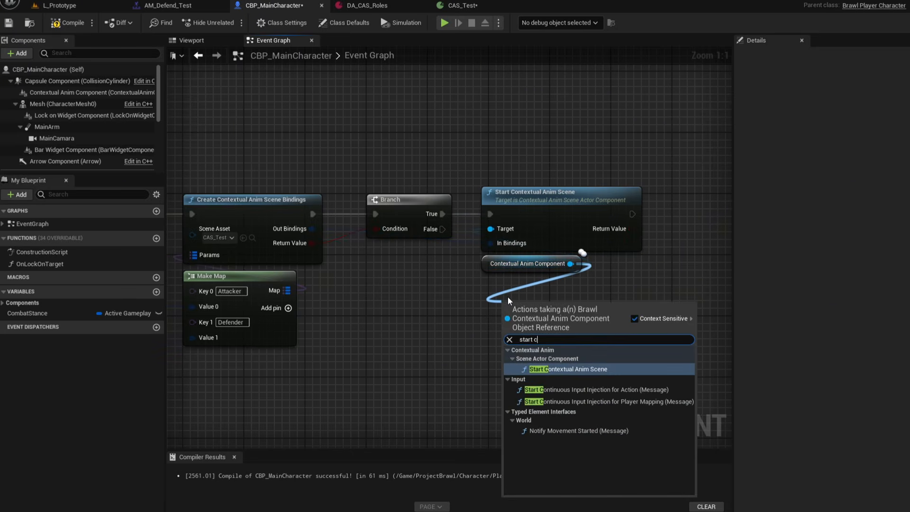
key(Return)
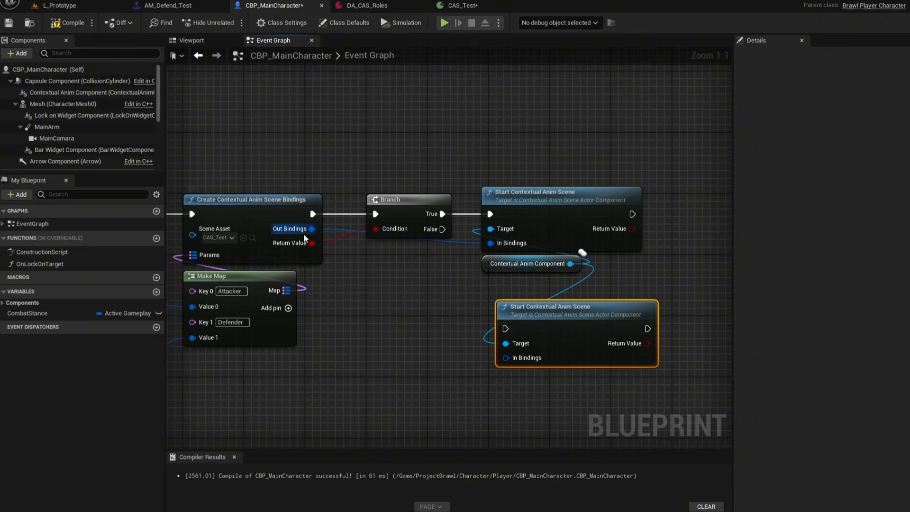
drag(304, 234, 526, 358)
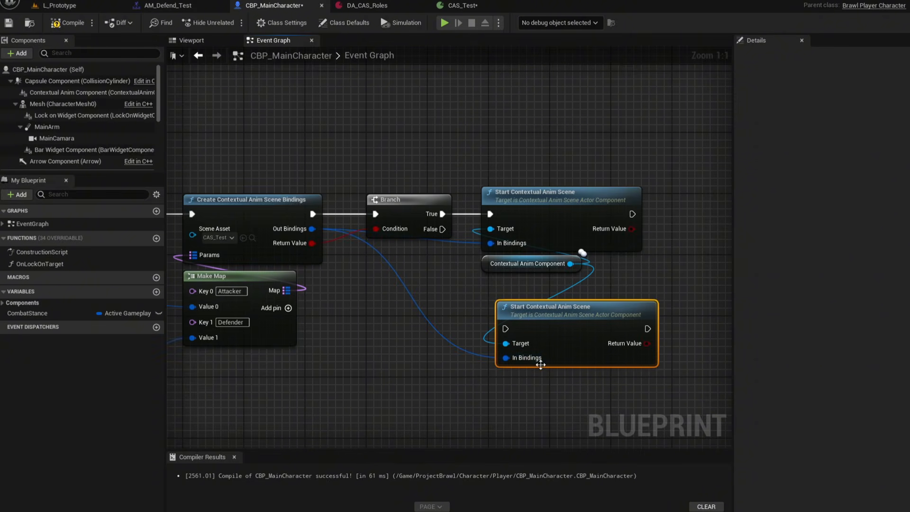
click(570, 307)
key(Delete)
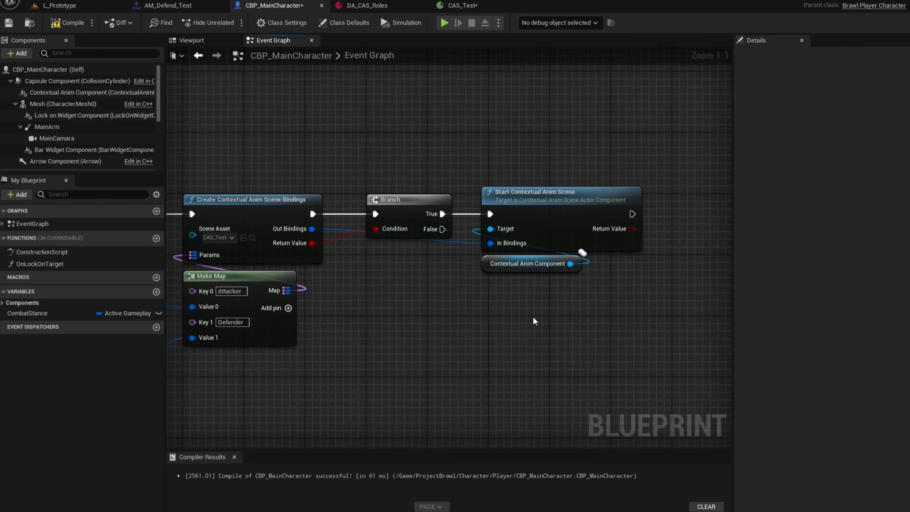
Save the character Blueprint with the scene-start logic.
right_drag(530, 320, 615, 292)
scroll(615, 293, down, 3)
right_drag(503, 310, 585, 273)
scroll(581, 274, down, 2)
right_drag(457, 254, 404, 232)
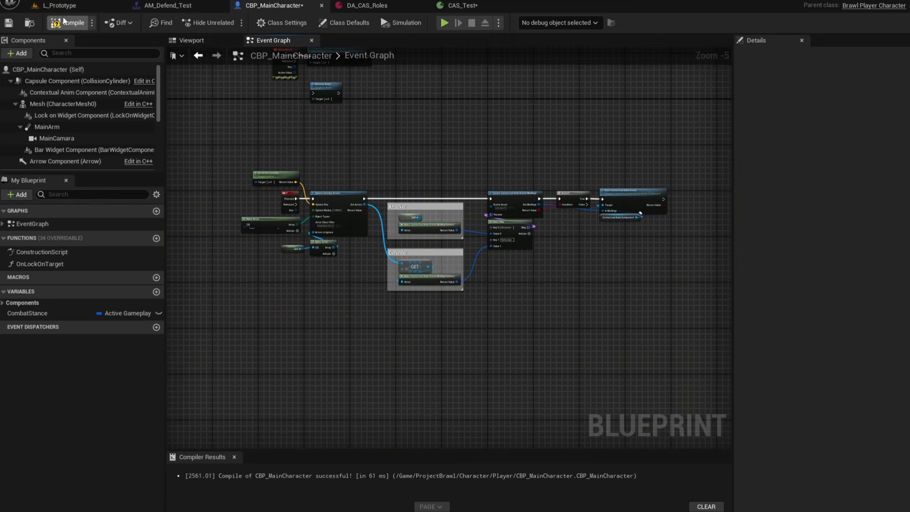
click(14, 22)
Switch to the level and play-test moving the character around in Play mode.
click(75, 6)
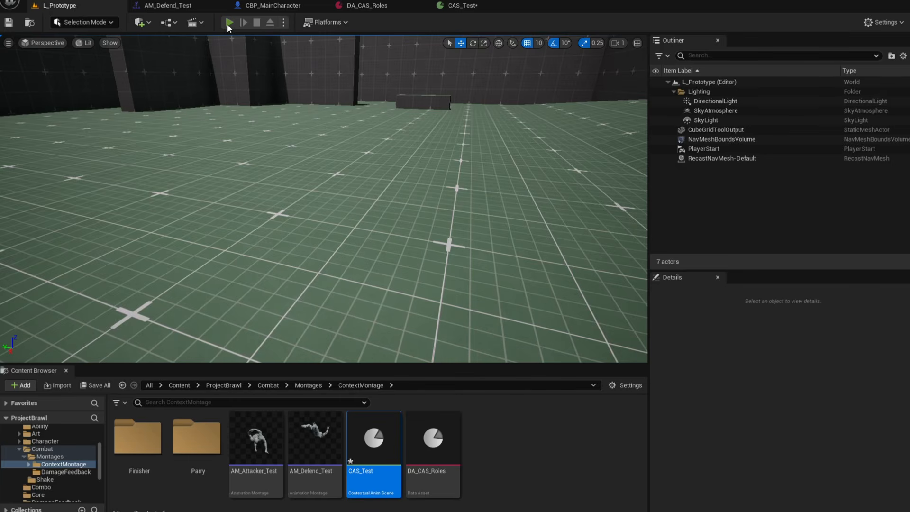
click(229, 23)
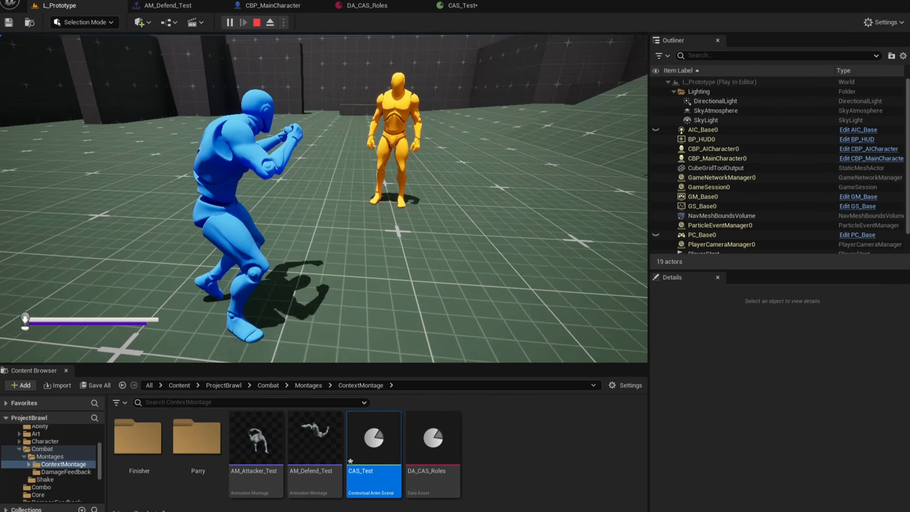
key(a)
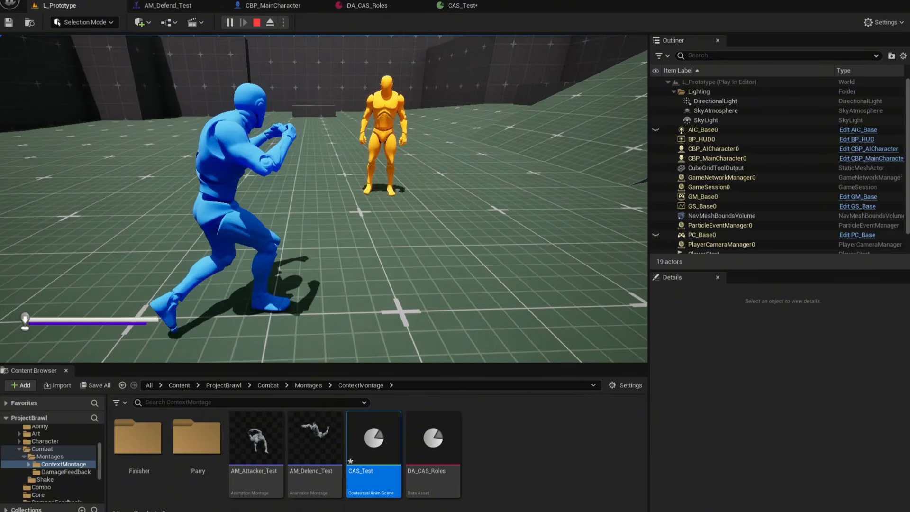
key(d)
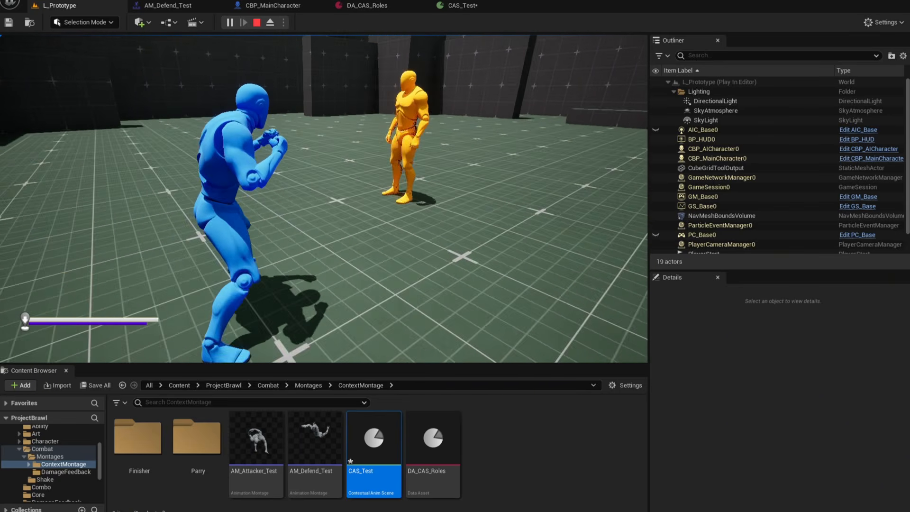
key(w)
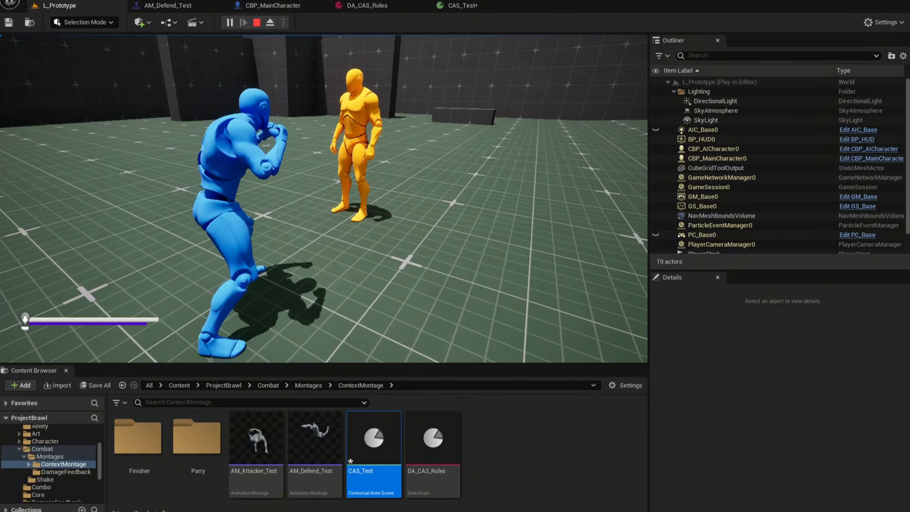
key(Escape)
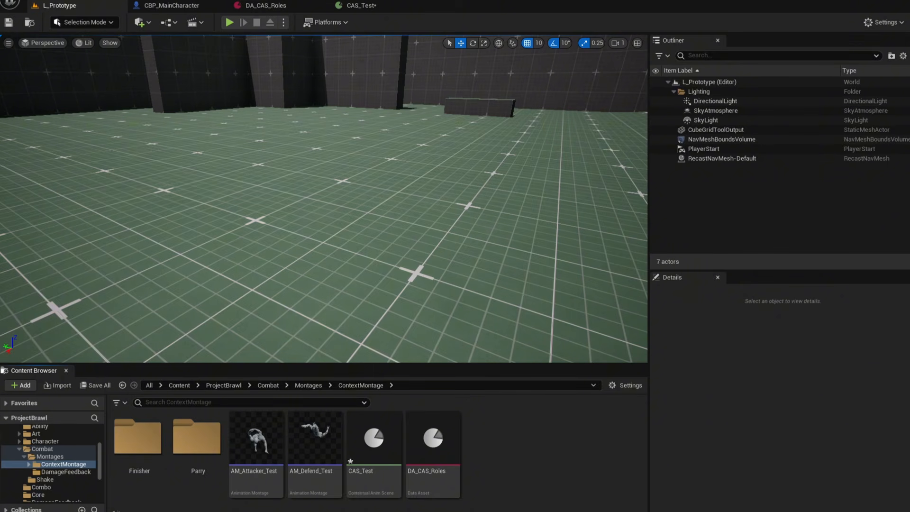
Open AM_Attacker_Test and add a Motion Warping notify state to notify track 1.
double_click(252, 448)
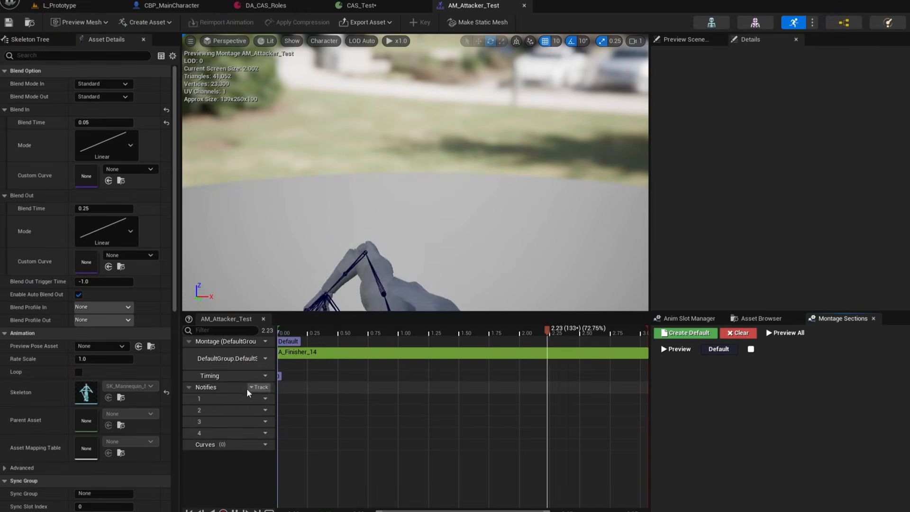
right_click(284, 401)
mouse_move(319, 428)
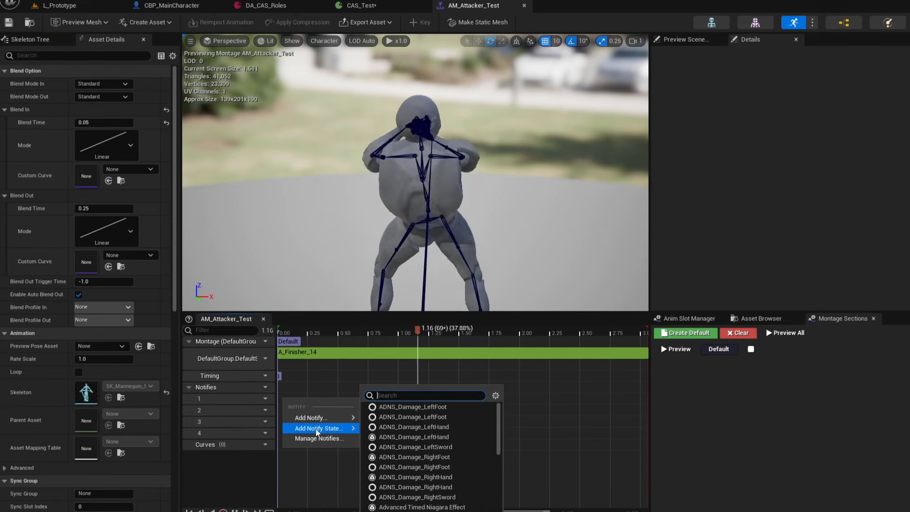
text(motion warp)
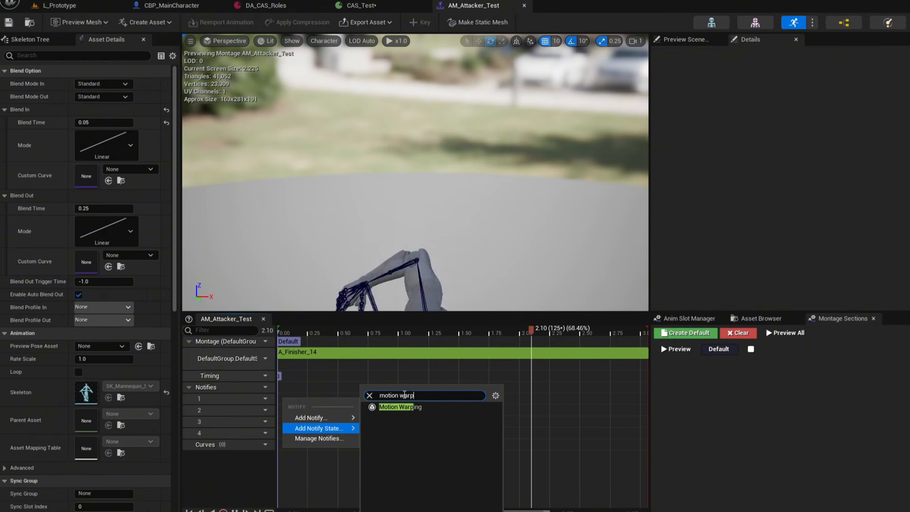
click(411, 404)
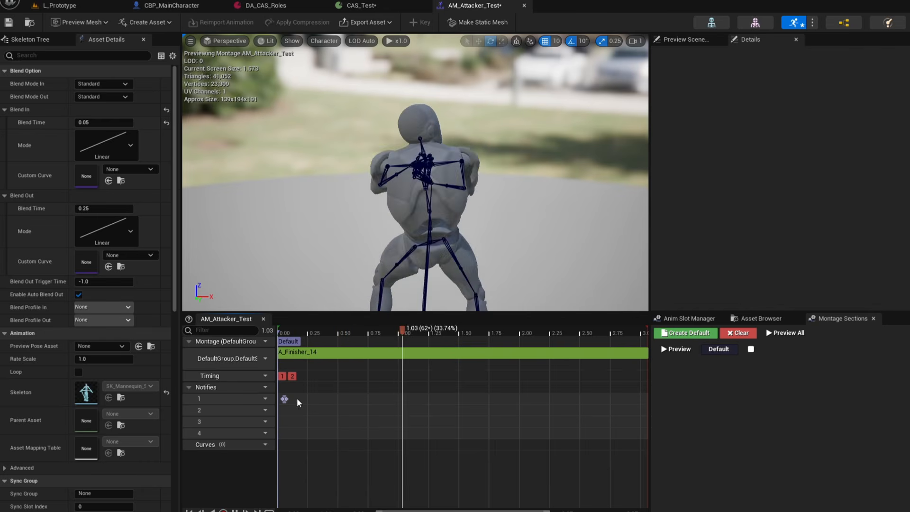
mouse_move(286, 399)
mouse_down()
mouse_move(333, 400)
mouse_move(310, 398)
mouse_up()
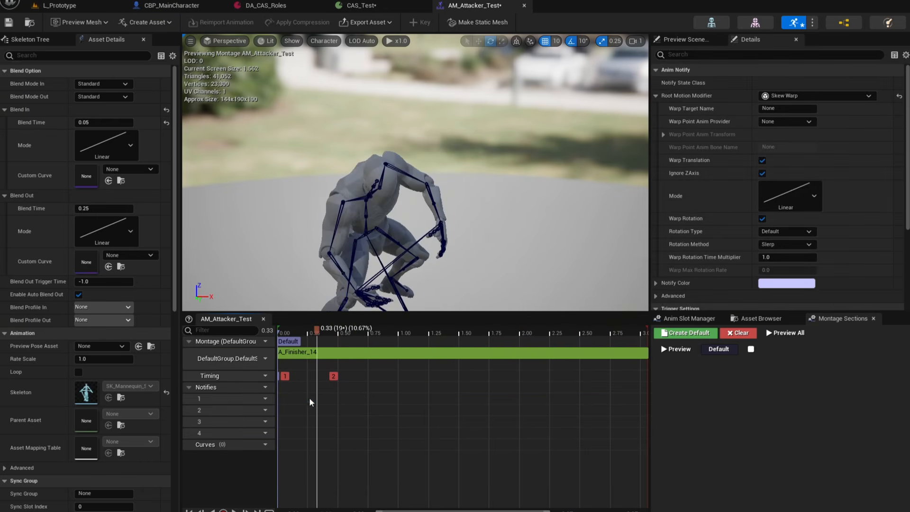
Scrub the attacker montage and shorten the Motion Warping notify to end around 0.25 s.
click(274, 328)
drag(274, 327, 322, 334)
right_drag(362, 234, 394, 263)
key(s)
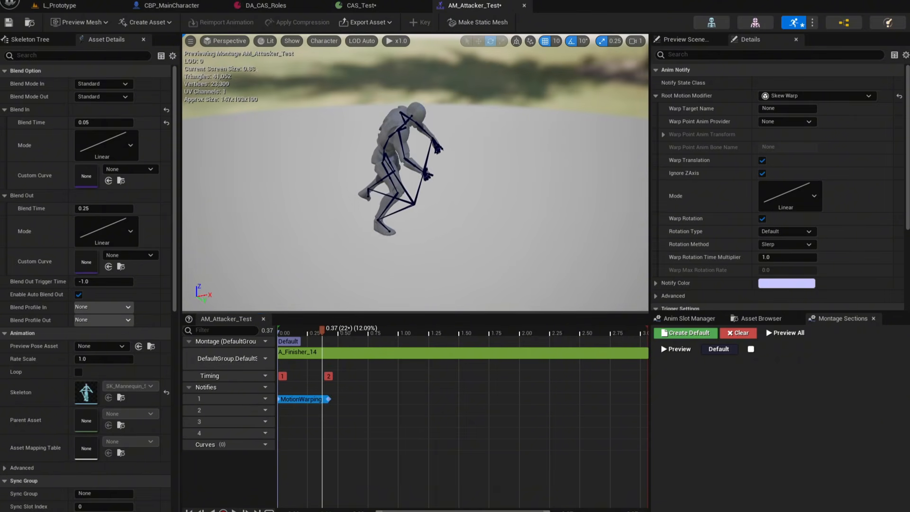
scroll(361, 235, up, 2)
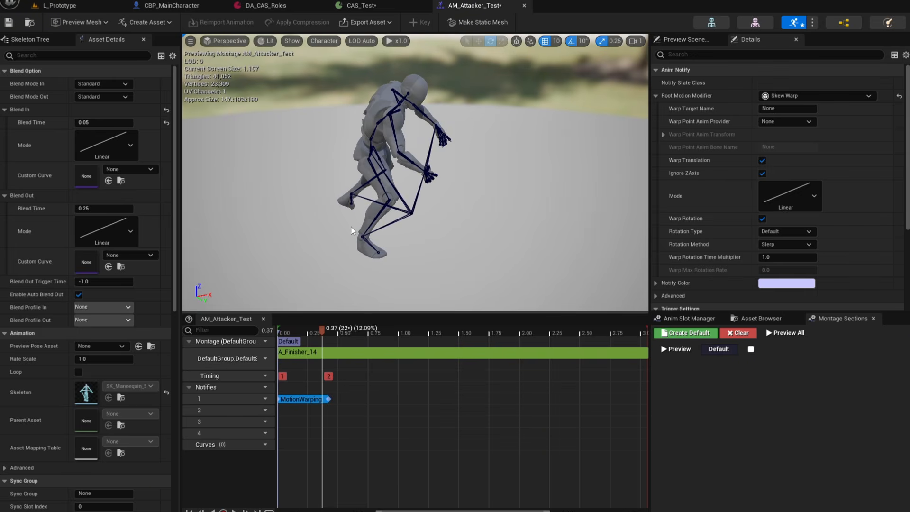
mouse_move(315, 330)
mouse_down()
mouse_move(297, 328)
mouse_move(308, 331)
mouse_up()
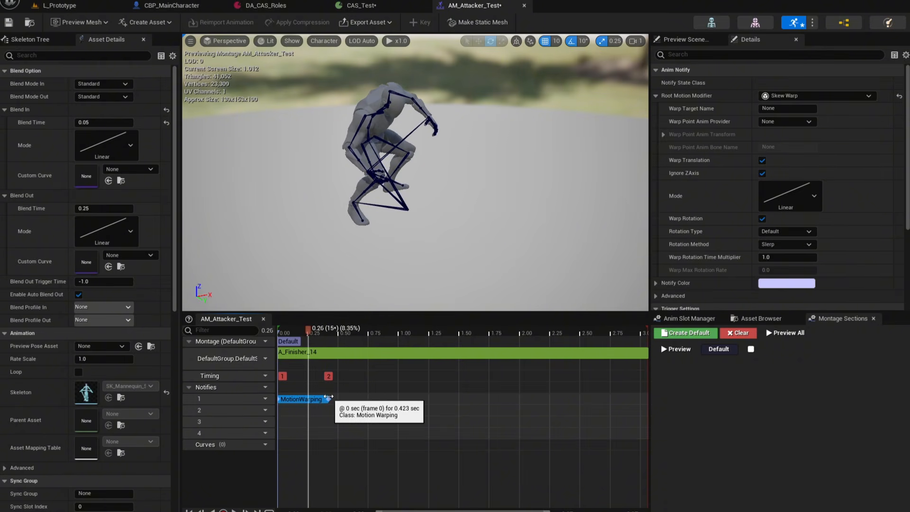
drag(328, 396, 314, 396)
drag(308, 331, 283, 332)
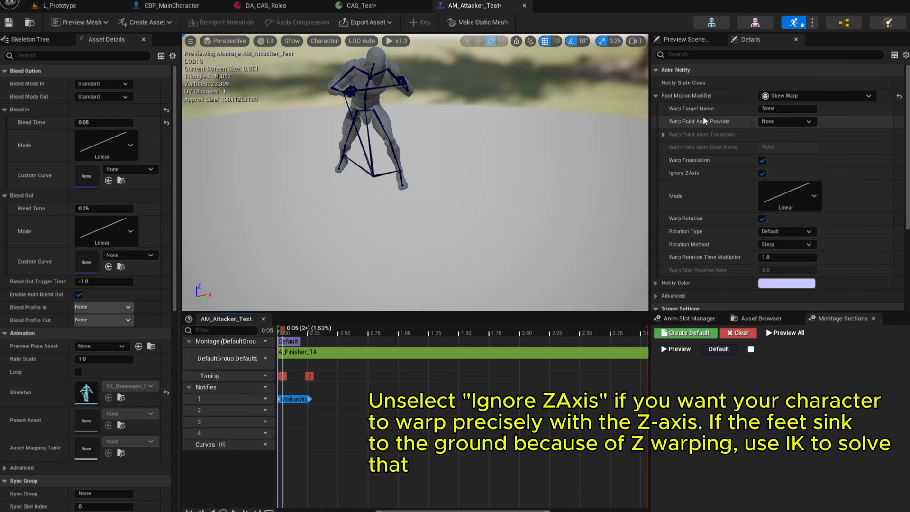
Set the notify's Warp Target Name to Attacker and save the montage.
click(797, 109)
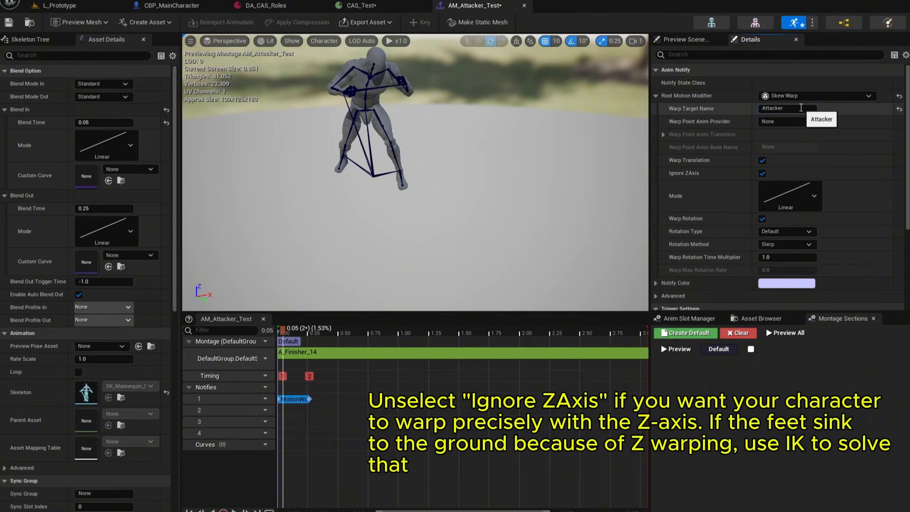
key(Return)
click(9, 23)
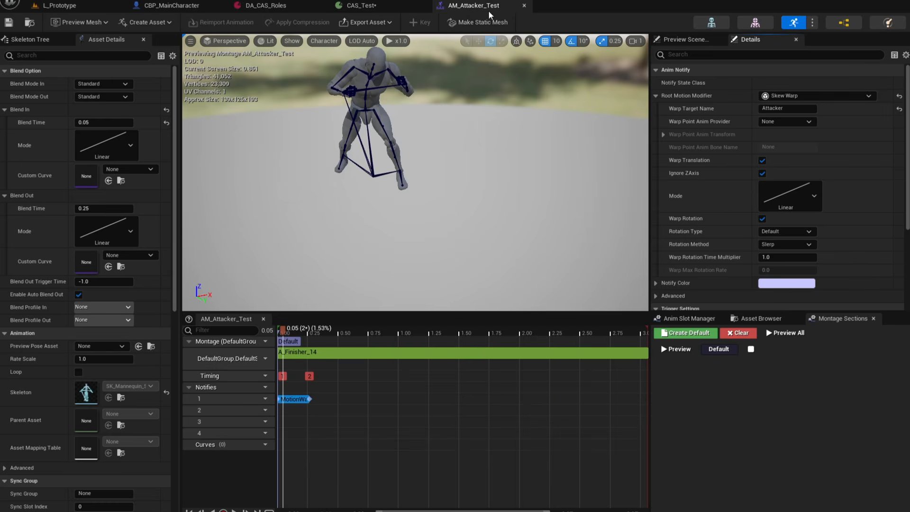
Open AM_Defend_Test and add a Motion Warping notify state to notify track 1.
click(86, 4)
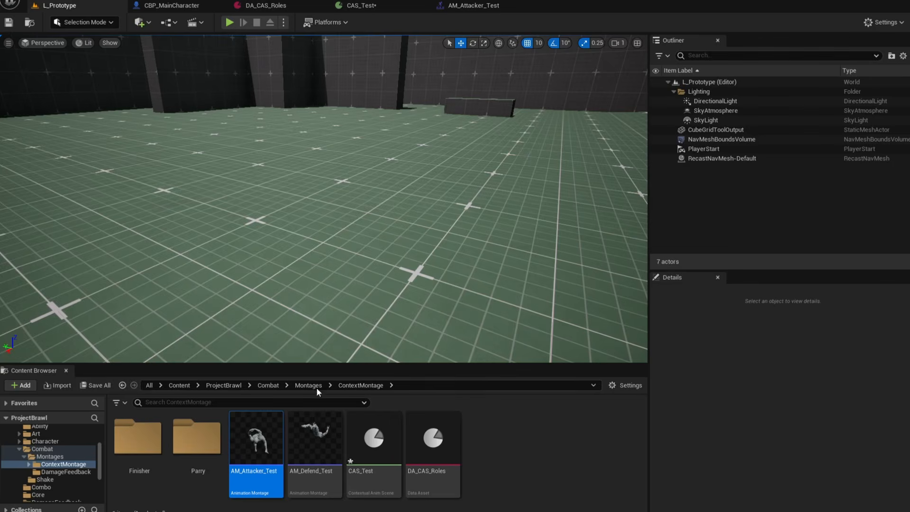
double_click(313, 438)
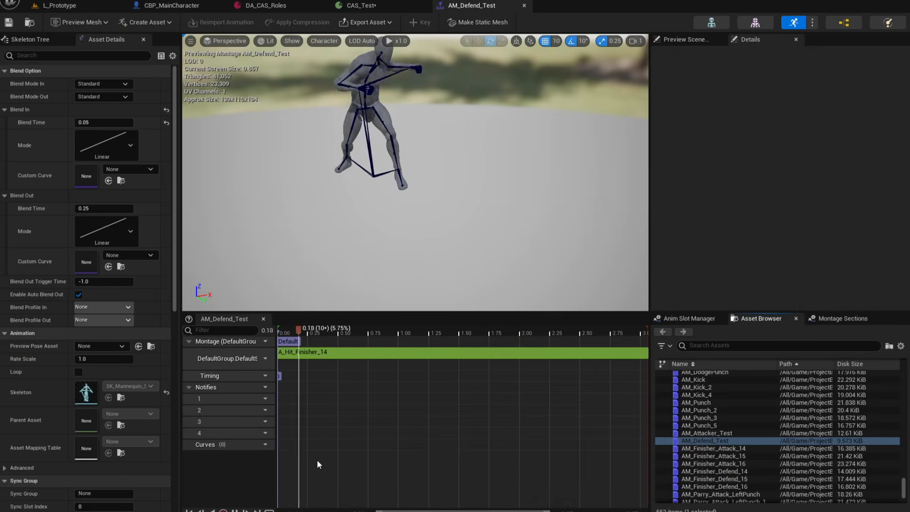
right_click(285, 401)
mouse_move(320, 431)
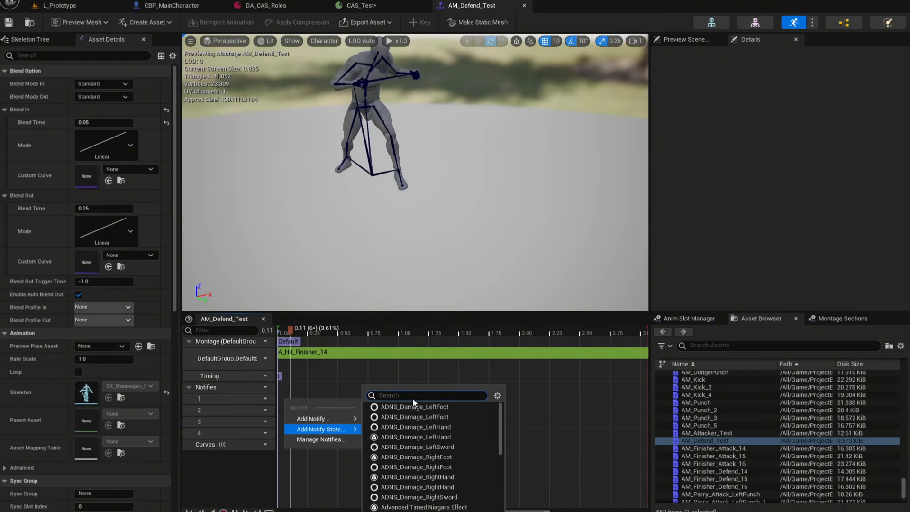
text(motion warping)
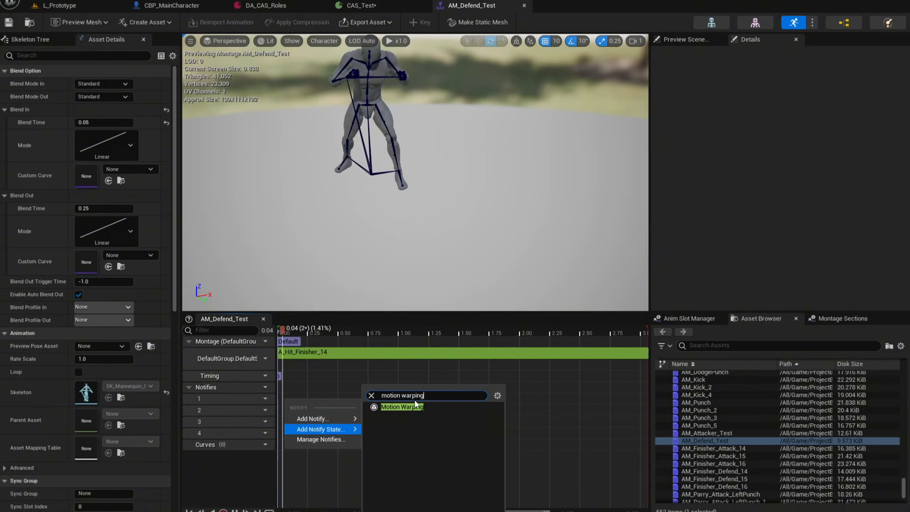
click(411, 406)
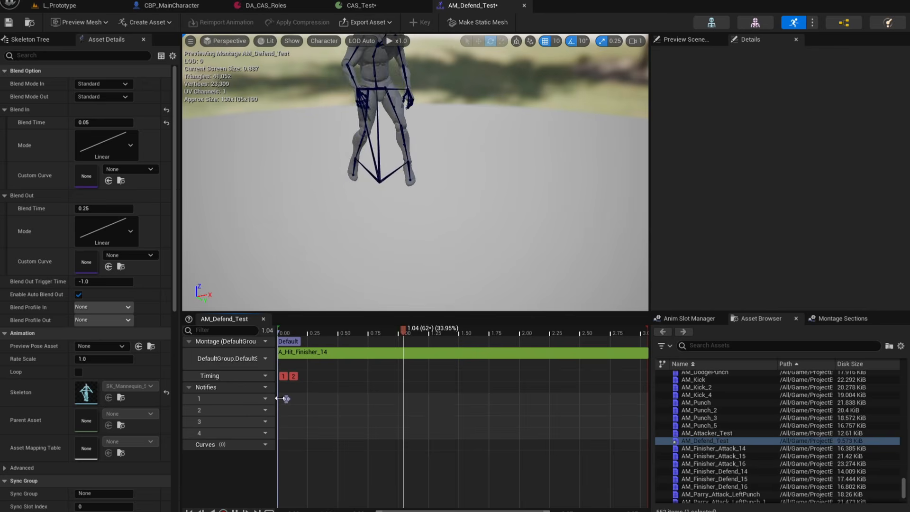
Stretch the defender's Motion Warping notify to about 0.25 s, set its Warp Target Name to Defender, and save.
click(286, 400)
drag(291, 401, 311, 400)
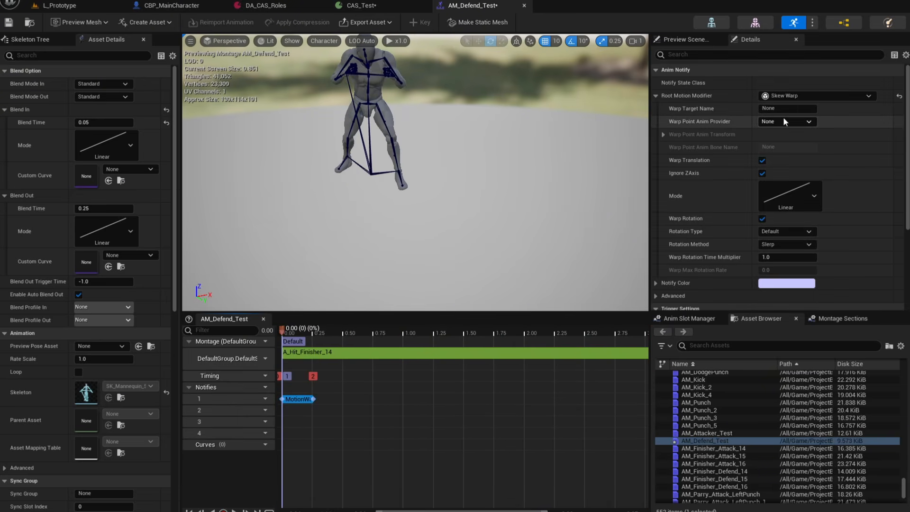
click(769, 108)
key(BackSpace)
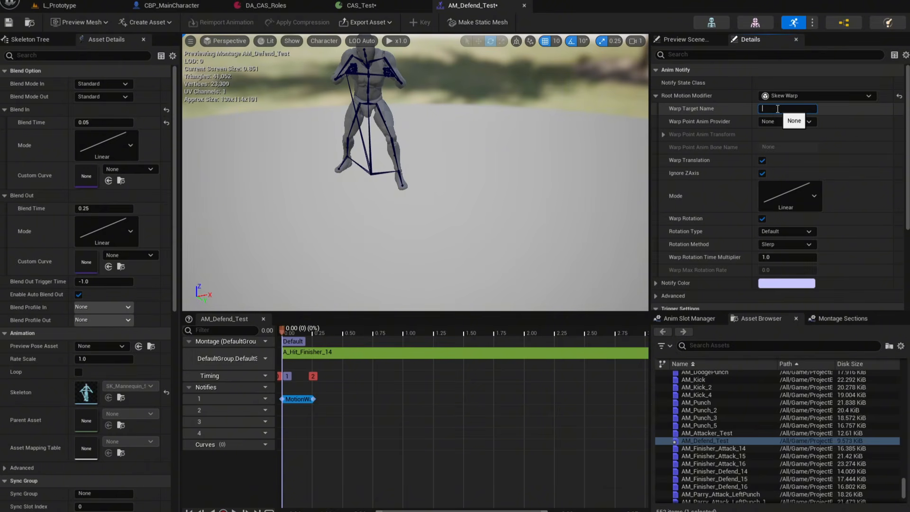
text(Defender)
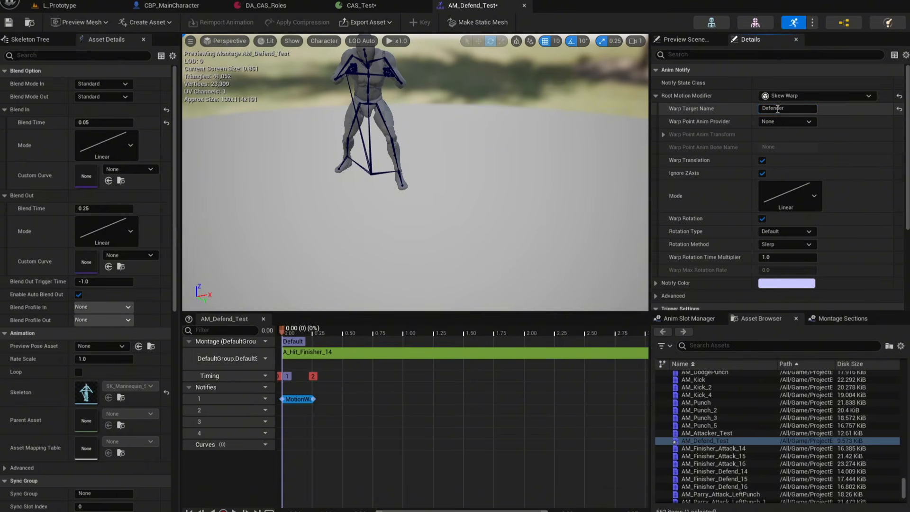
key(Return)
click(8, 22)
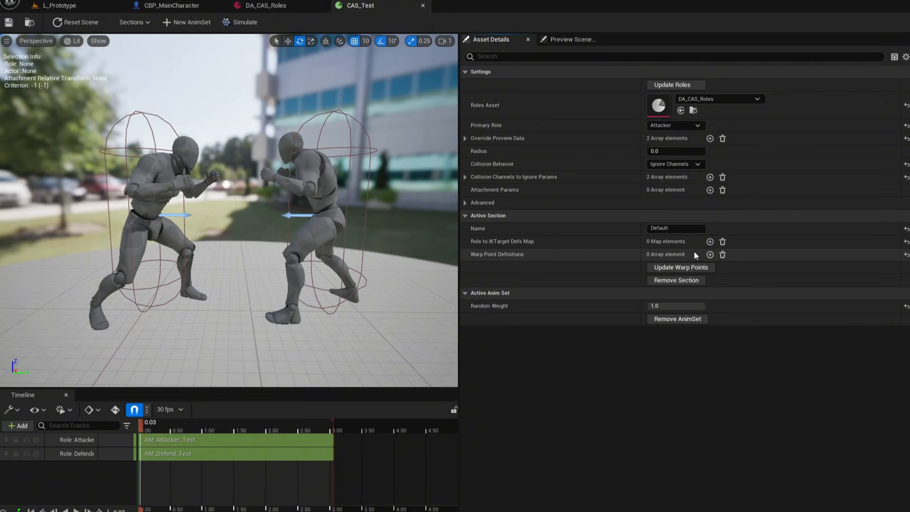
Add two warp point definitions and name their warp targets Attacker and Defender.
click(710, 255)
click(709, 254)
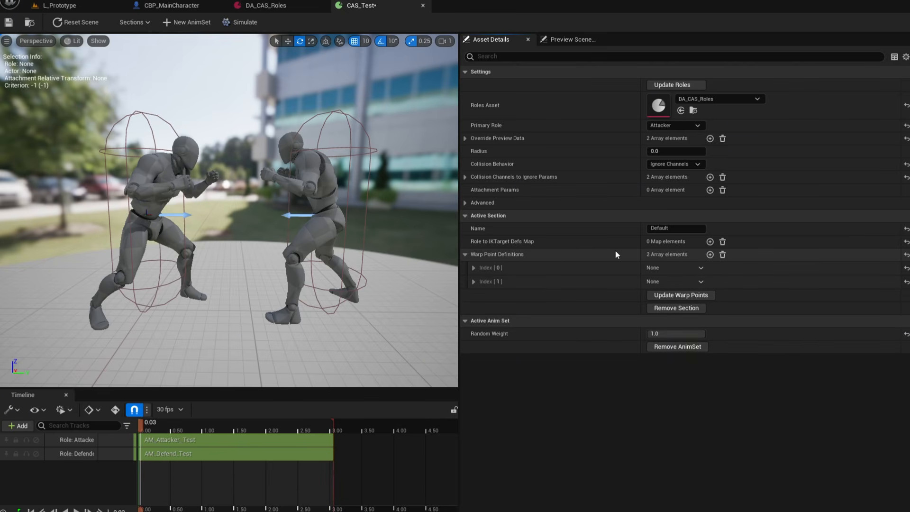
click(474, 267)
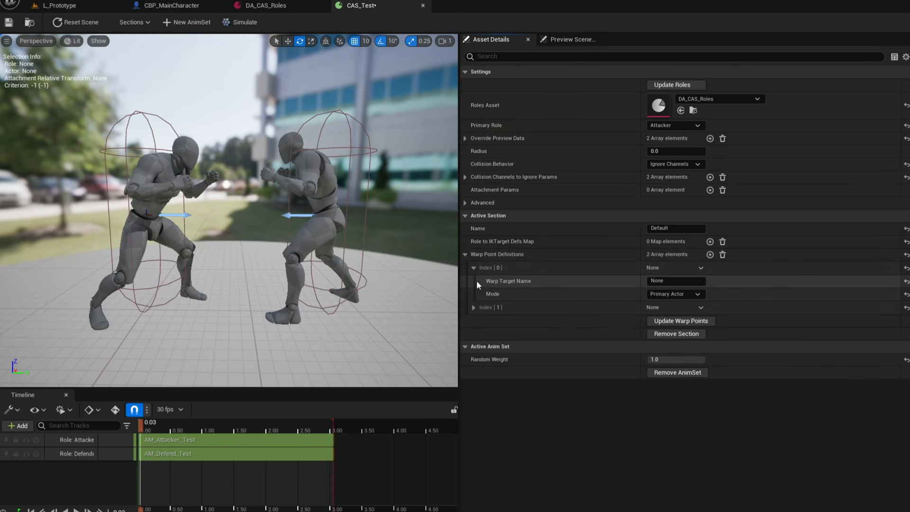
click(473, 307)
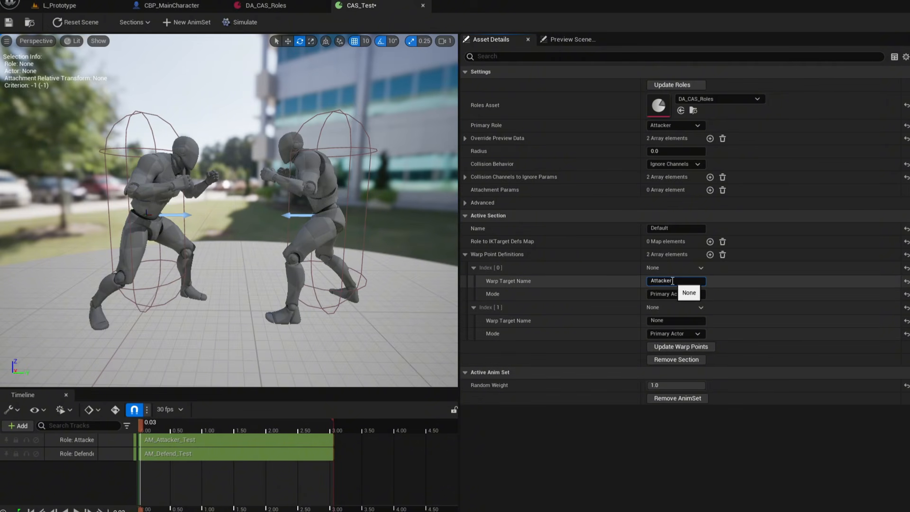
click(675, 320)
text(Defend)
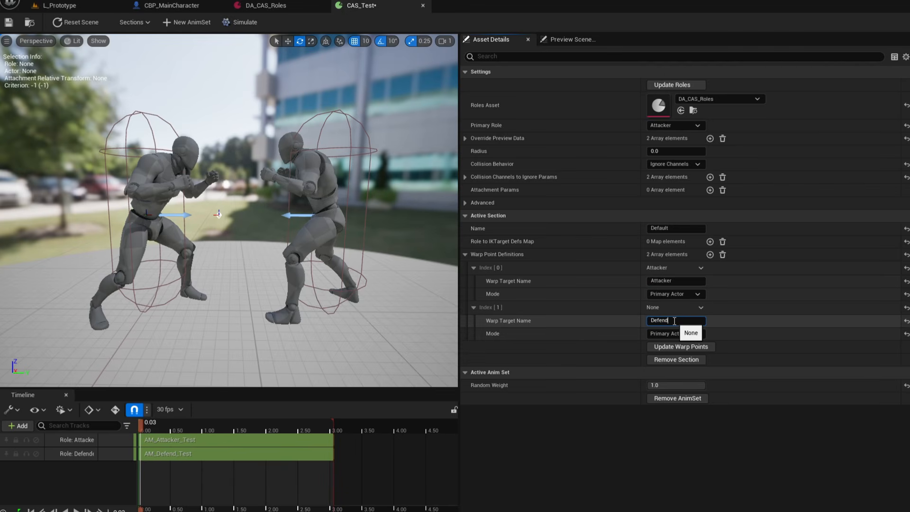
text(er)
key(Return)
Set the Mode of both warp point definitions to Custom.
click(608, 295)
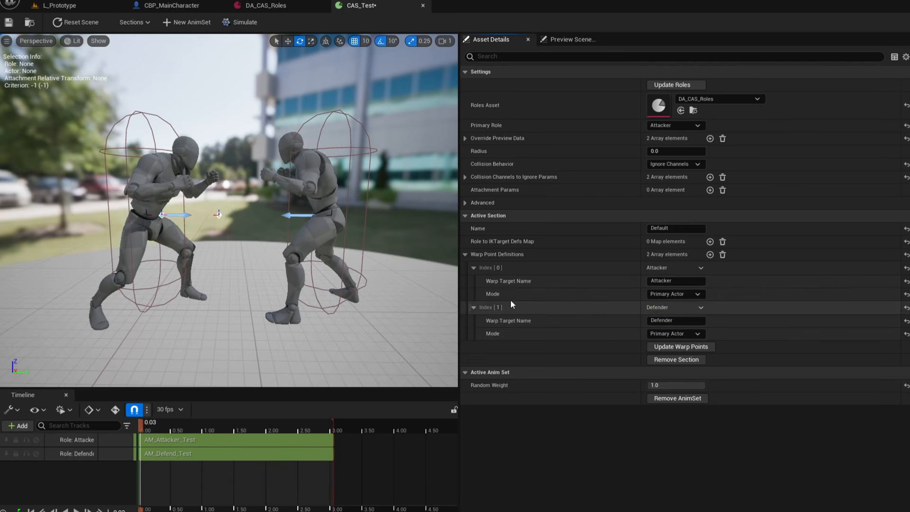
click(674, 293)
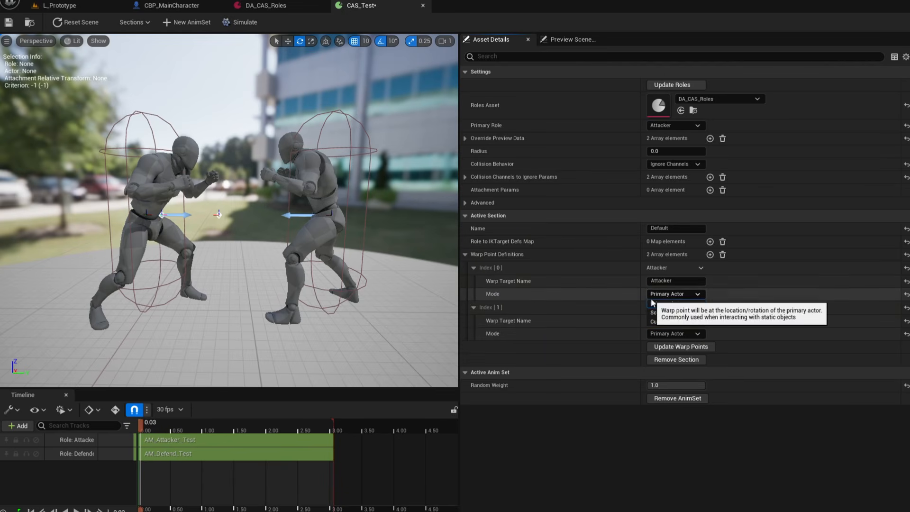
click(669, 319)
click(666, 347)
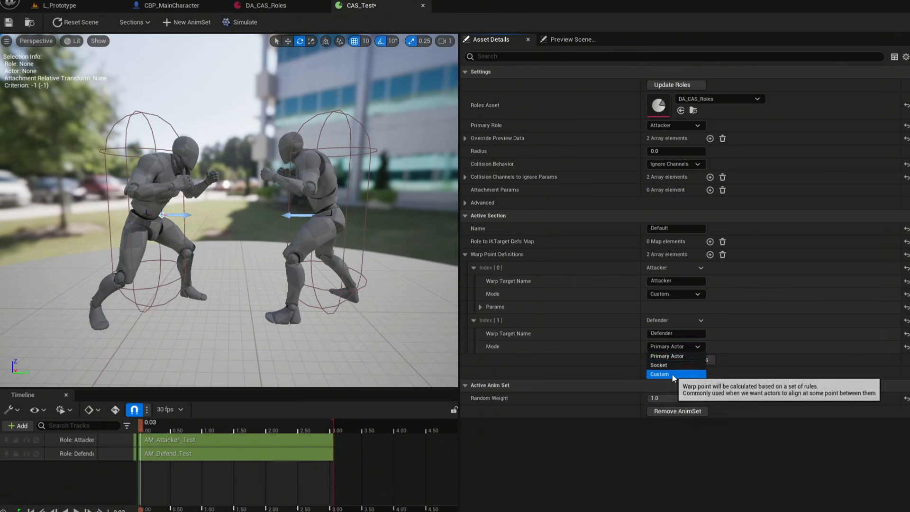
click(672, 374)
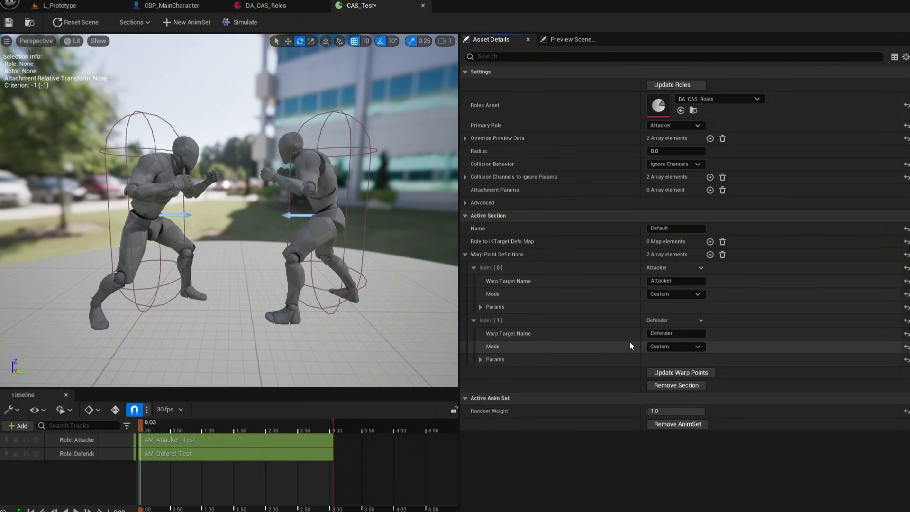
Set the Origin parameter of both warp points to Defender.
click(481, 307)
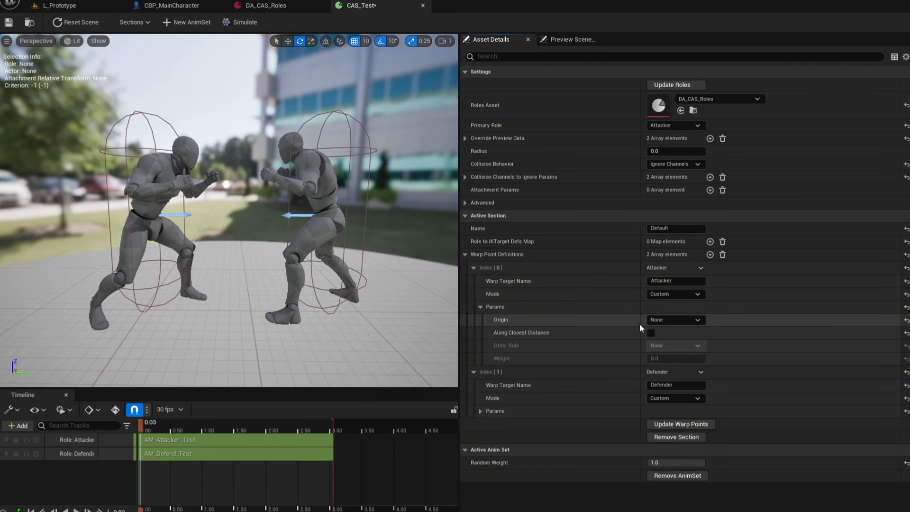
click(668, 320)
click(673, 337)
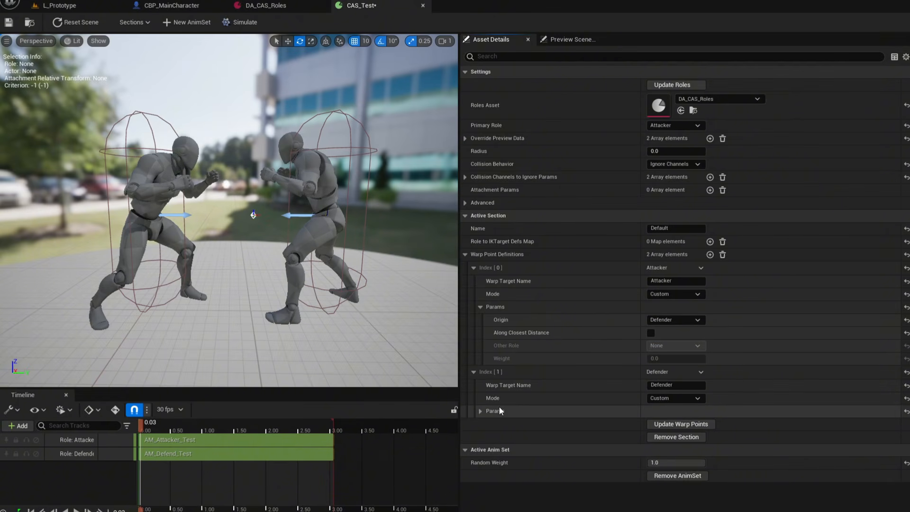
click(480, 411)
click(671, 424)
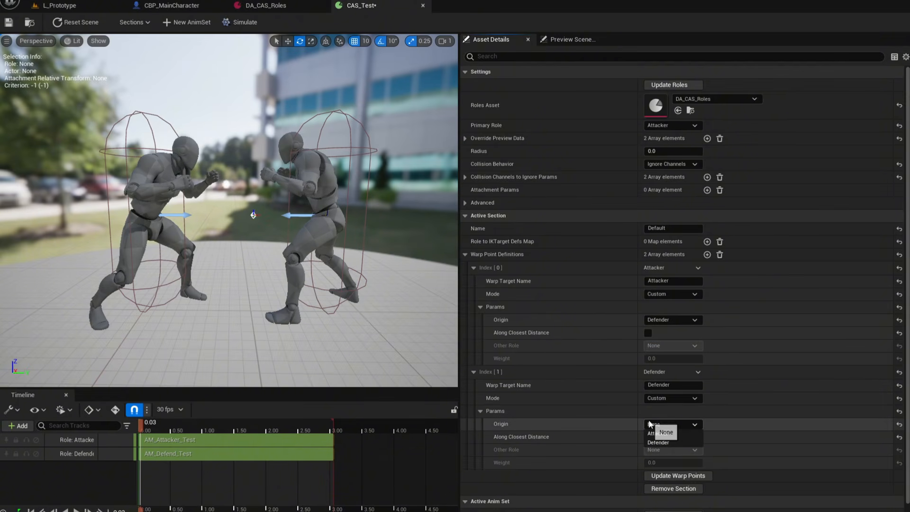
click(661, 444)
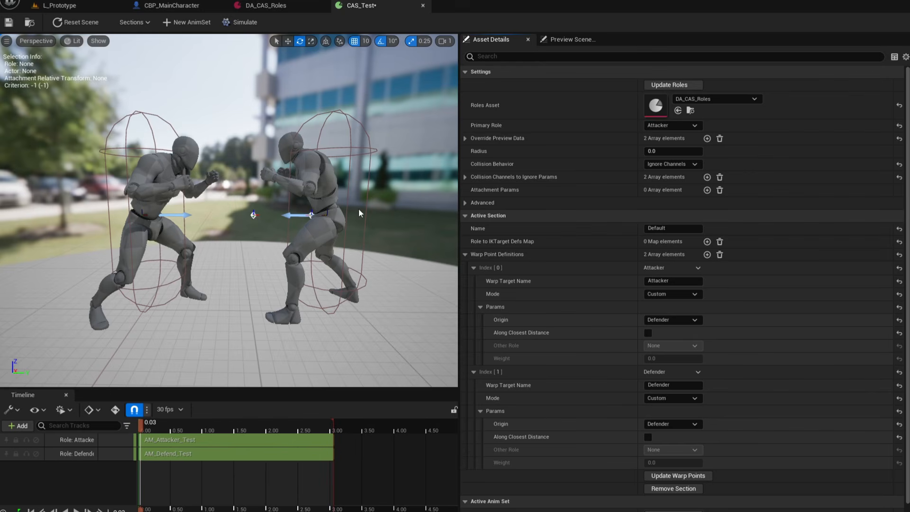
click(681, 319)
click(687, 331)
click(676, 319)
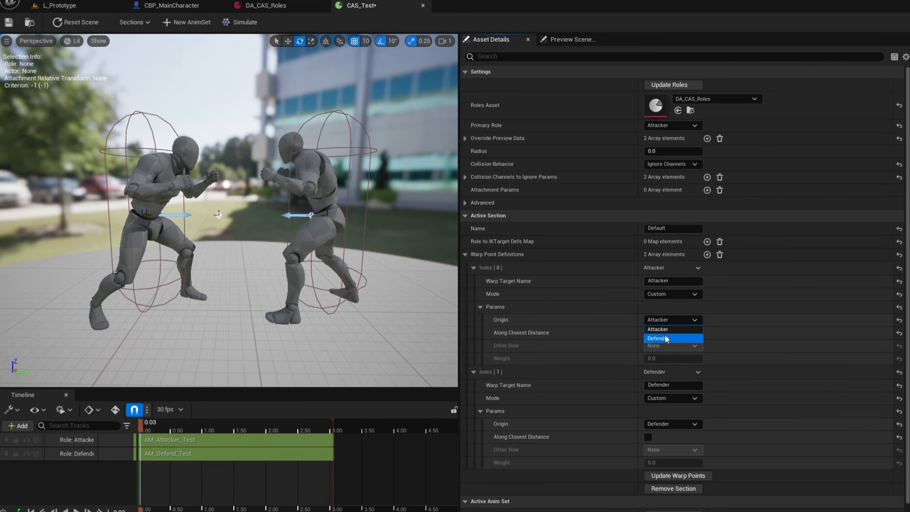
click(666, 338)
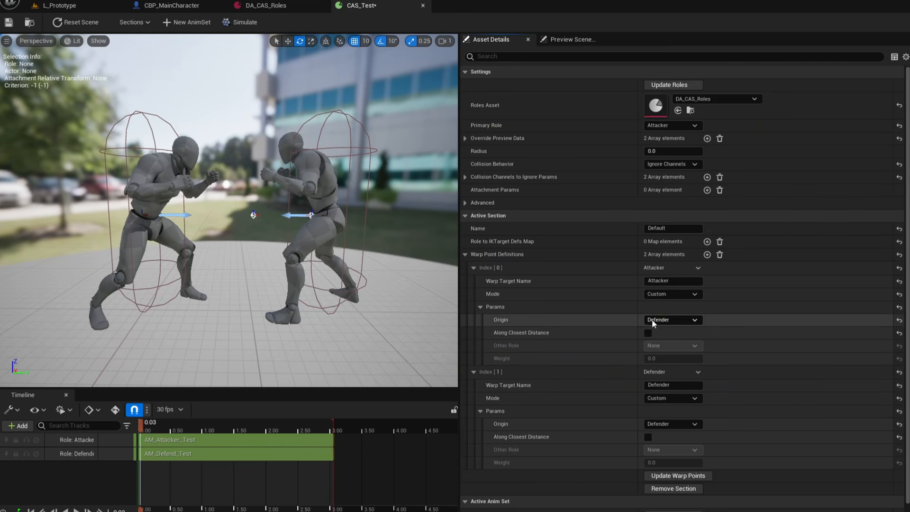
Update the warp points, confirming the prompt, and save the contextual animation scene.
scroll(756, 457, down, 1)
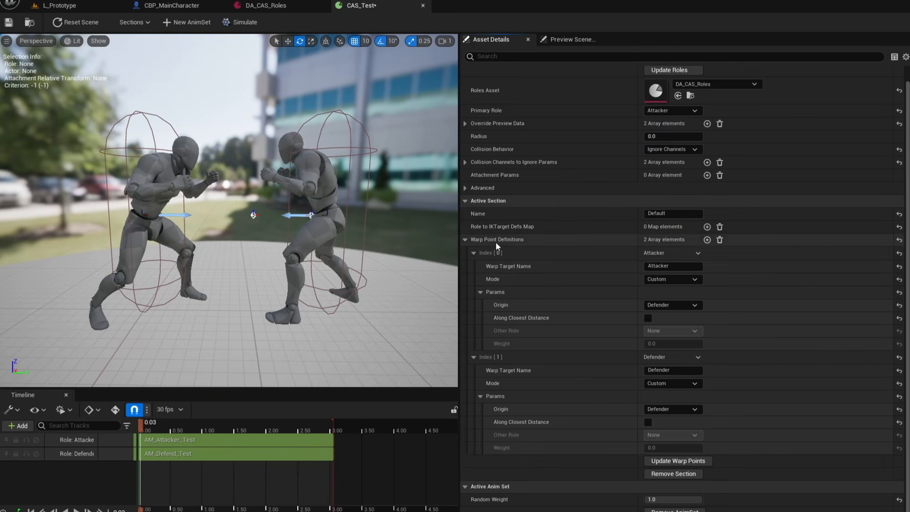
click(690, 460)
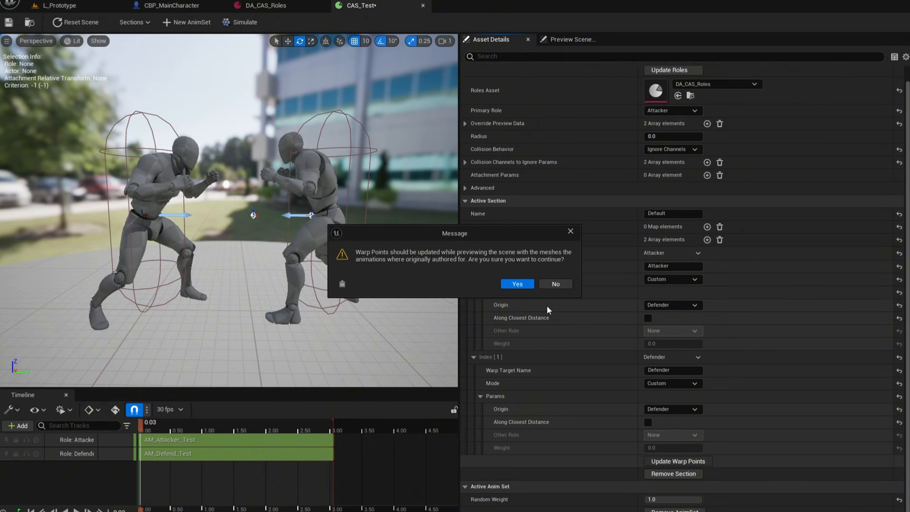
click(525, 287)
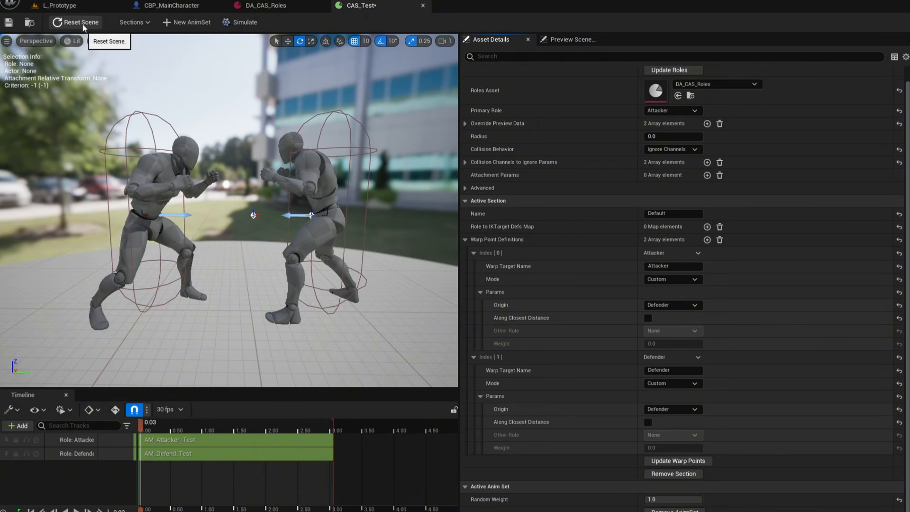
click(9, 23)
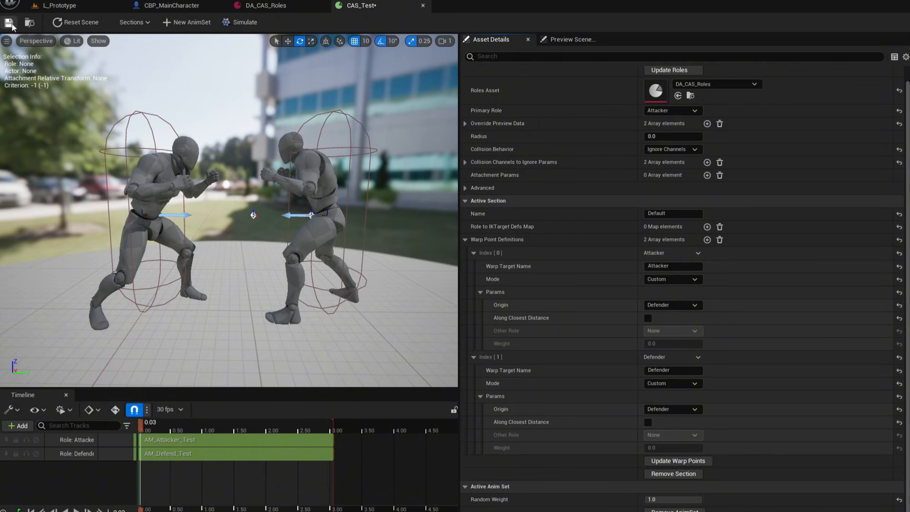
Play the level, approach the AI enemy and trigger the contextual attack to test it, then stop playing.
click(474, 253)
click(473, 281)
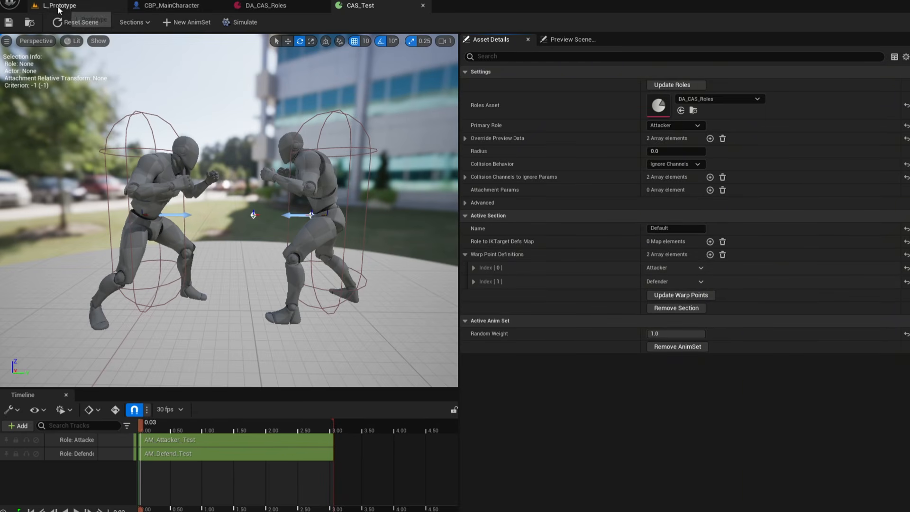
click(59, 7)
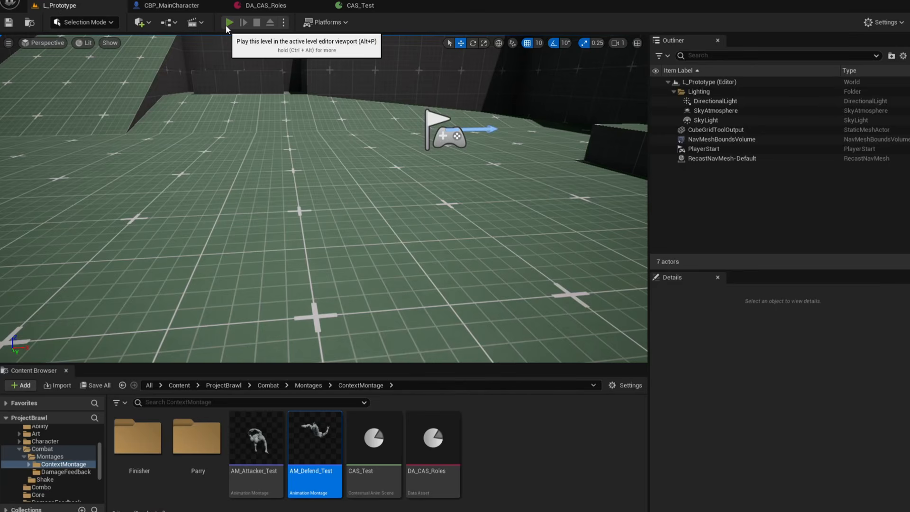
click(226, 25)
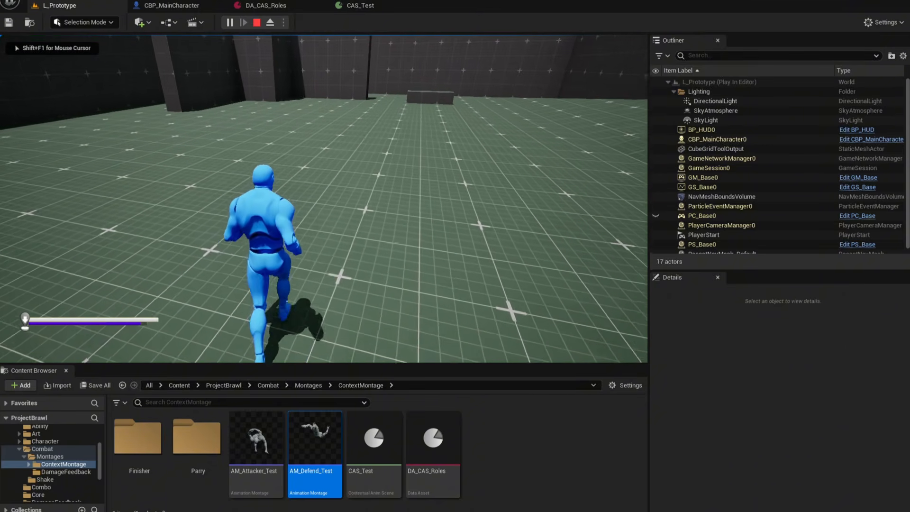
key(1)
key(s)
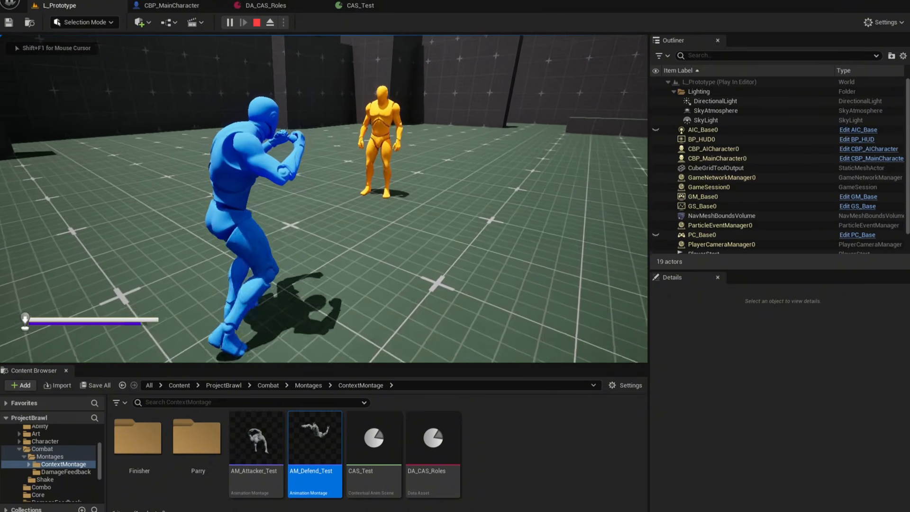
key(d)
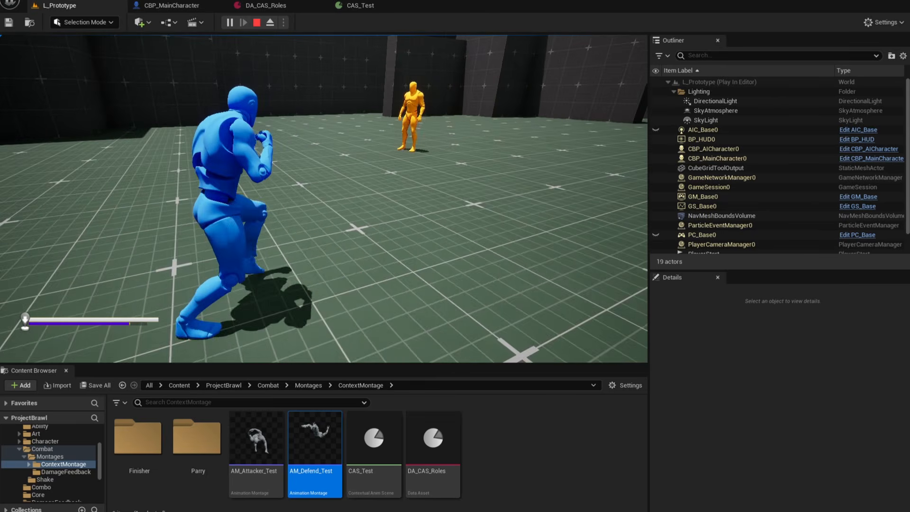
key(f)
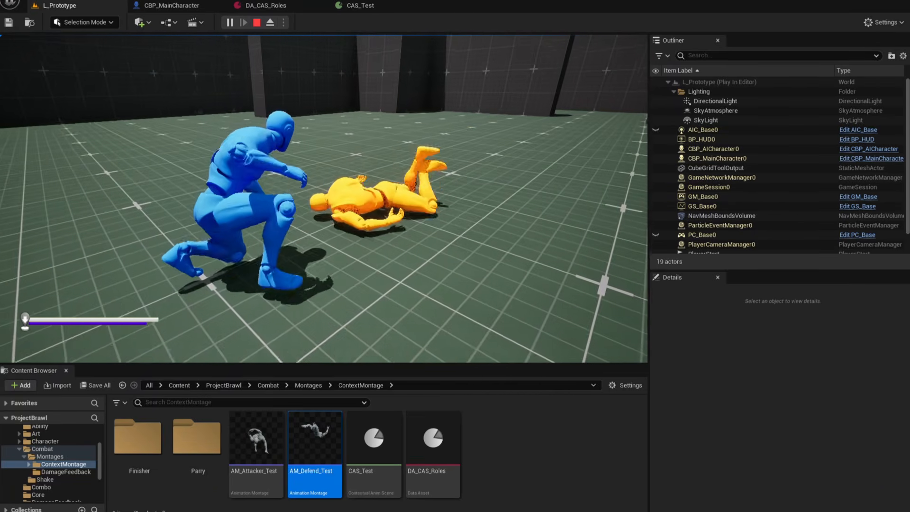
key(s)
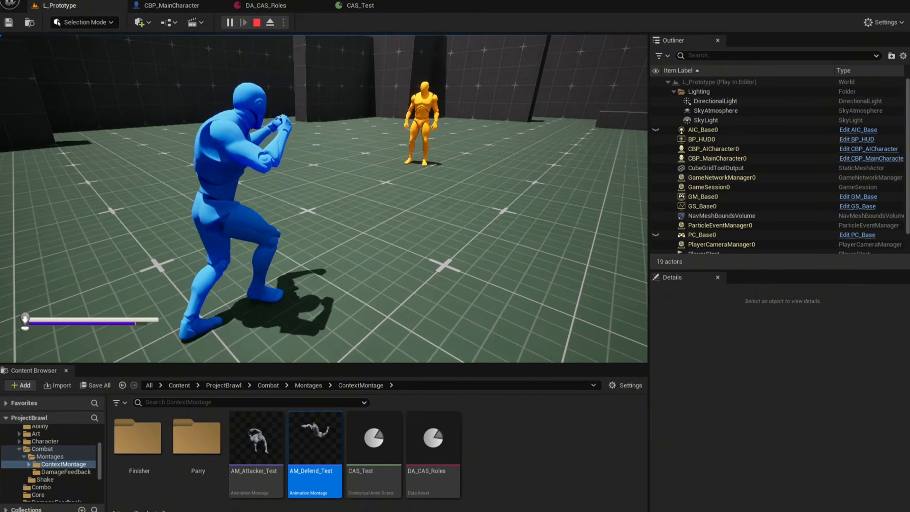
key(a)
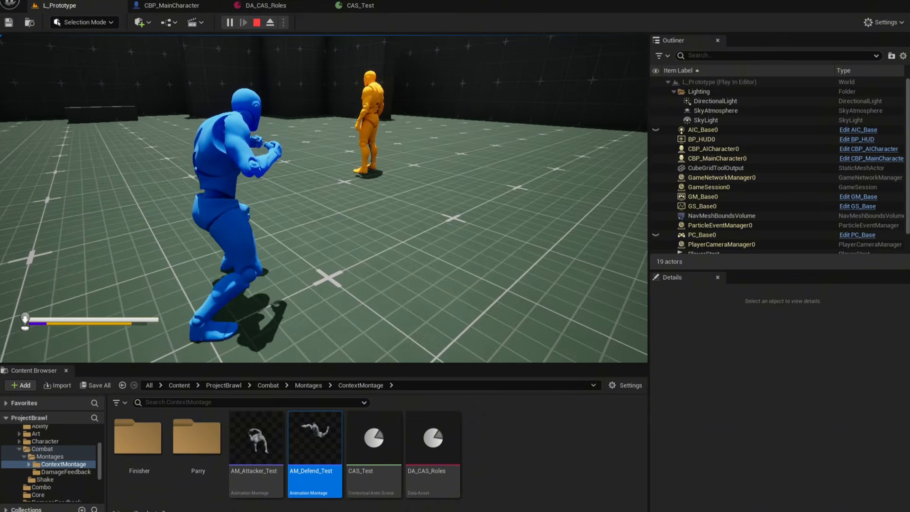
key(d)
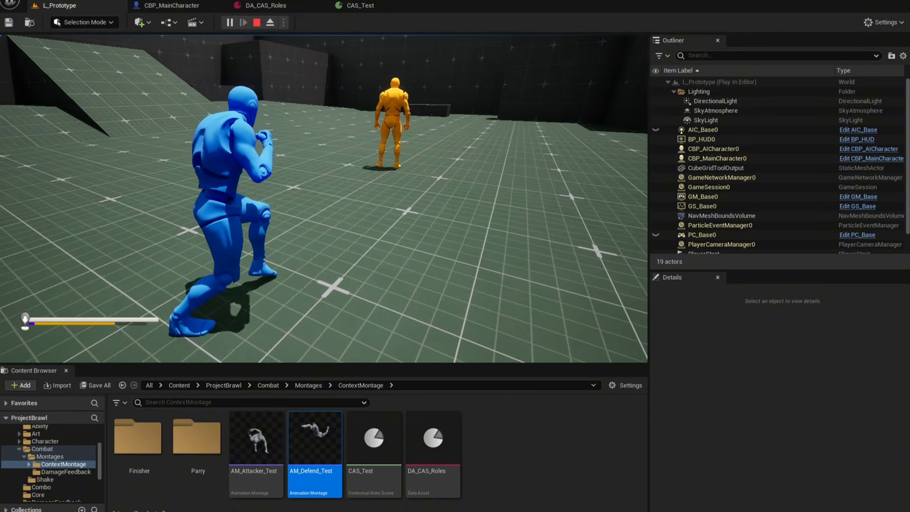
key(f)
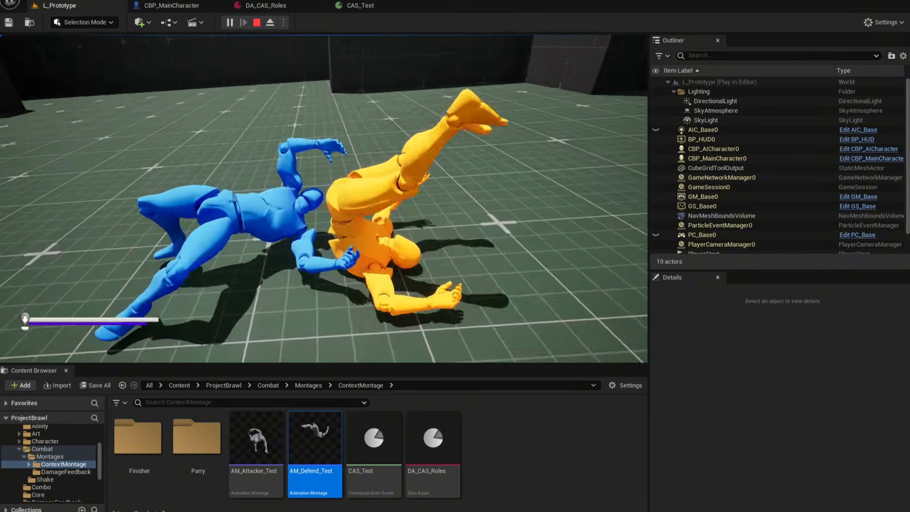
key(Escape)
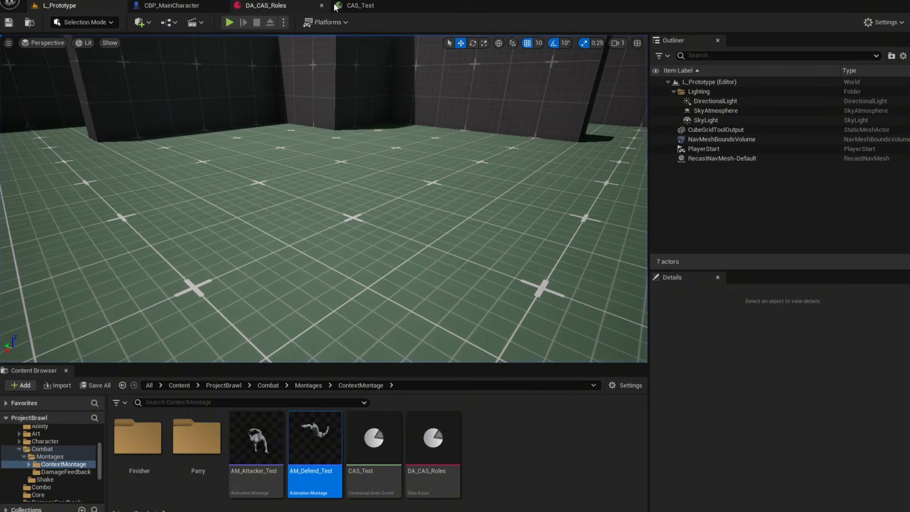
Change the Origin of both warp points to Attacker and save the scene.
click(368, 5)
click(473, 268)
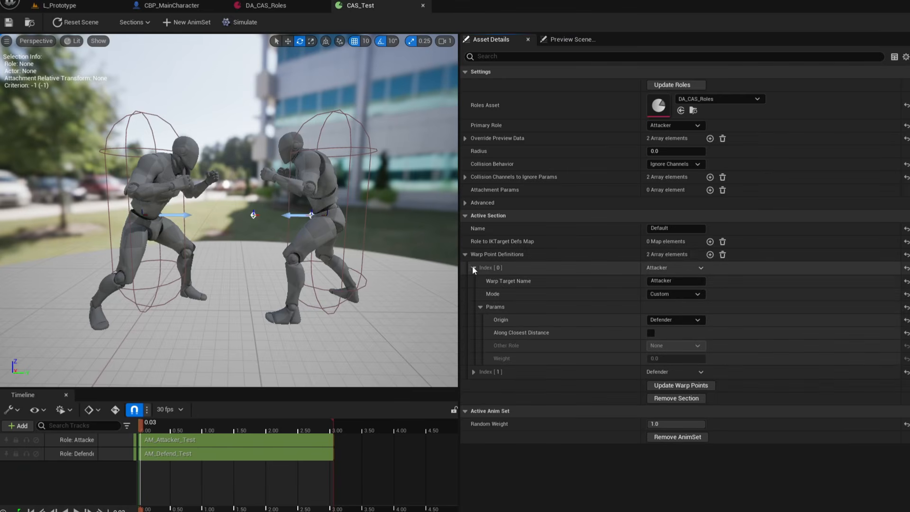
click(673, 323)
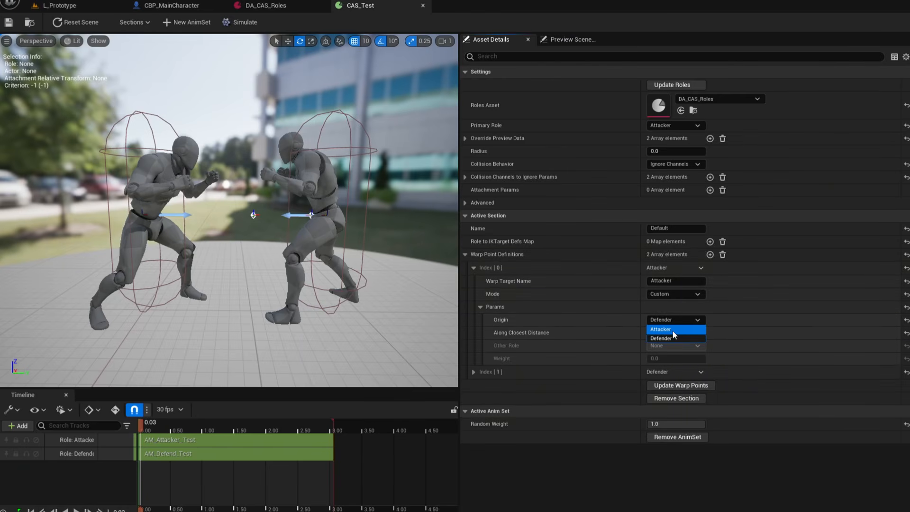
click(672, 330)
click(473, 372)
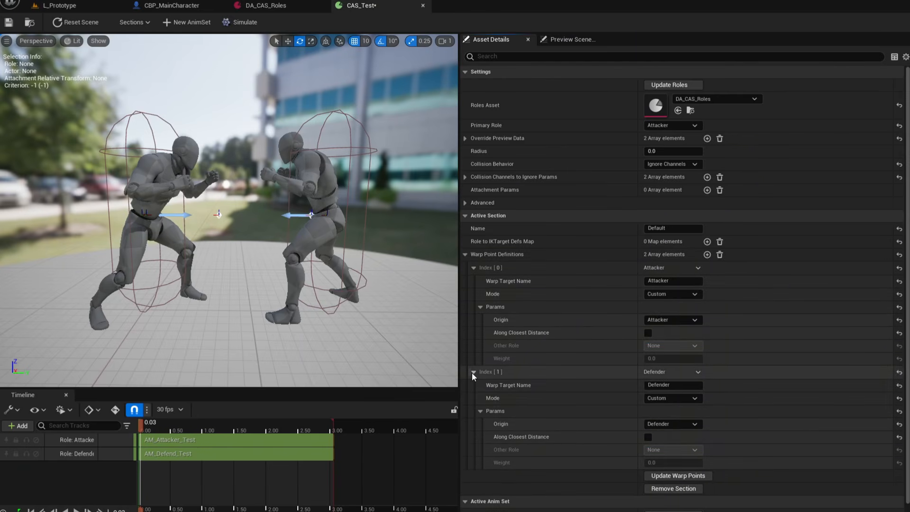
click(656, 422)
click(673, 431)
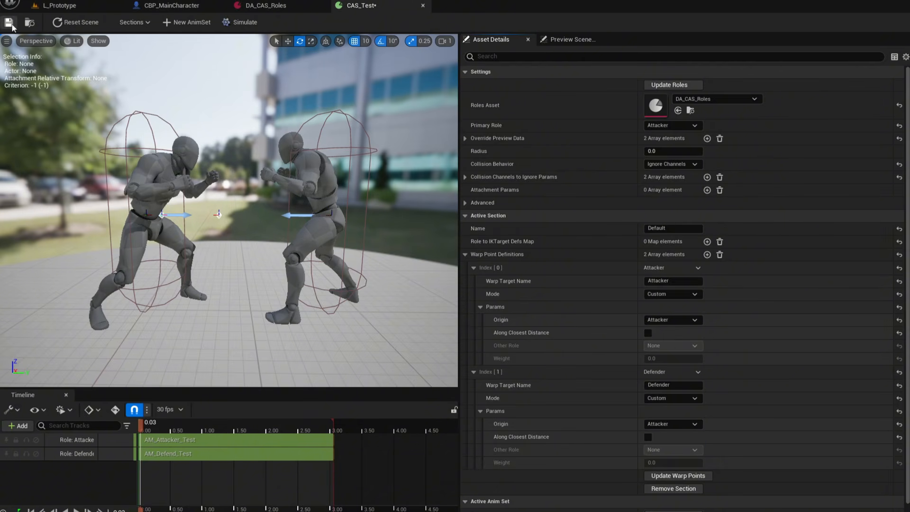
Play the level, approach the AI enemy and trigger the contextual attack to test it, then stop playing.
click(60, 6)
click(230, 22)
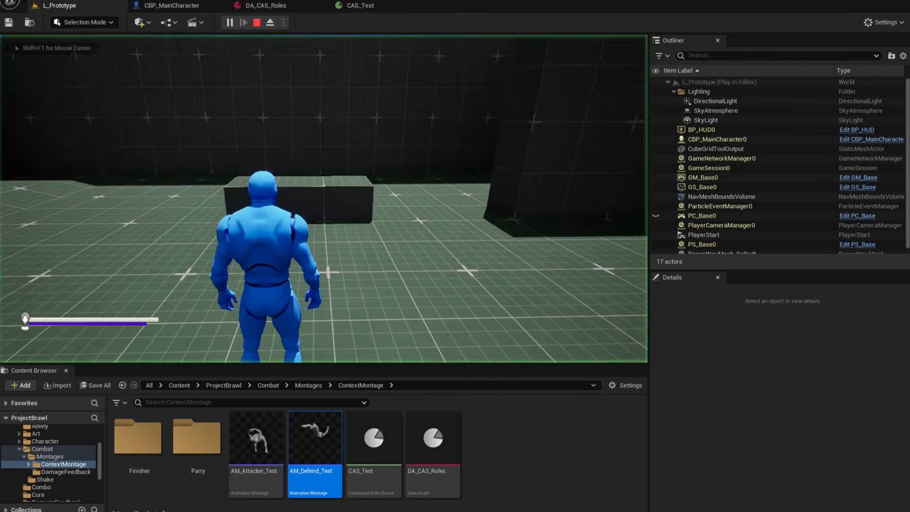
key(w)
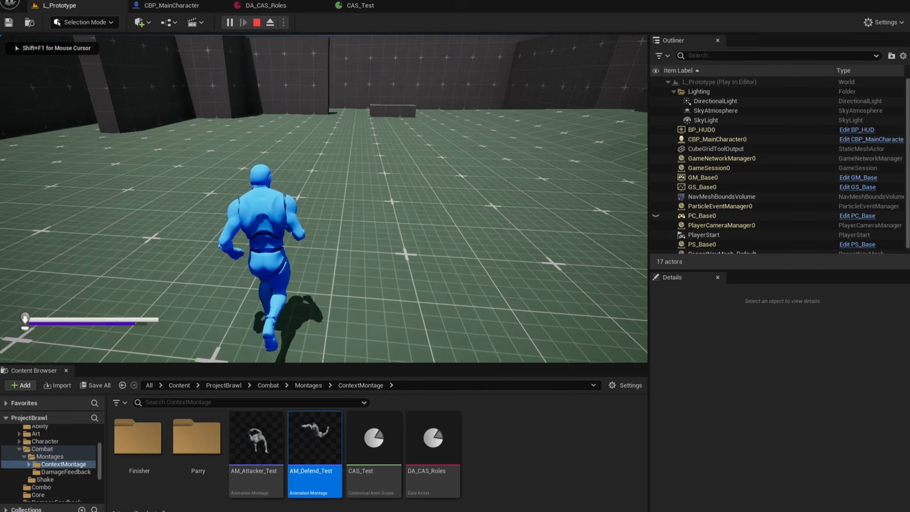
key(s)
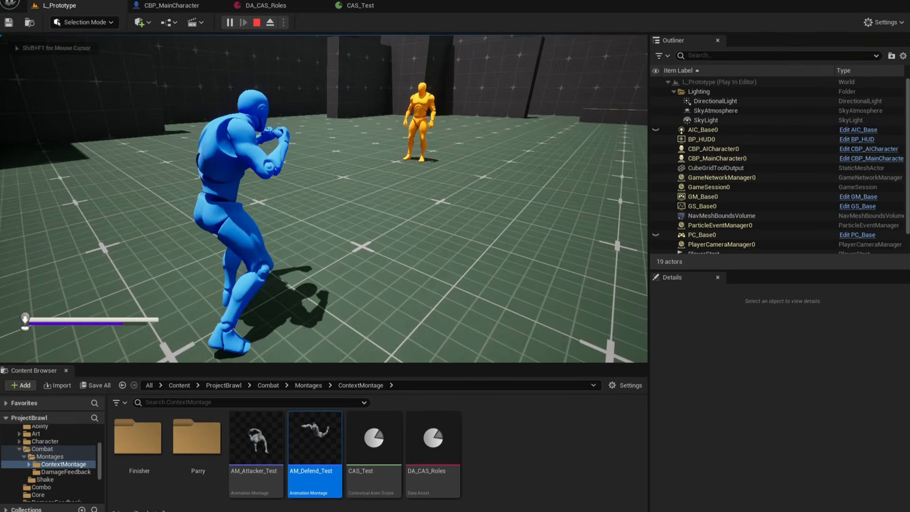
key(e)
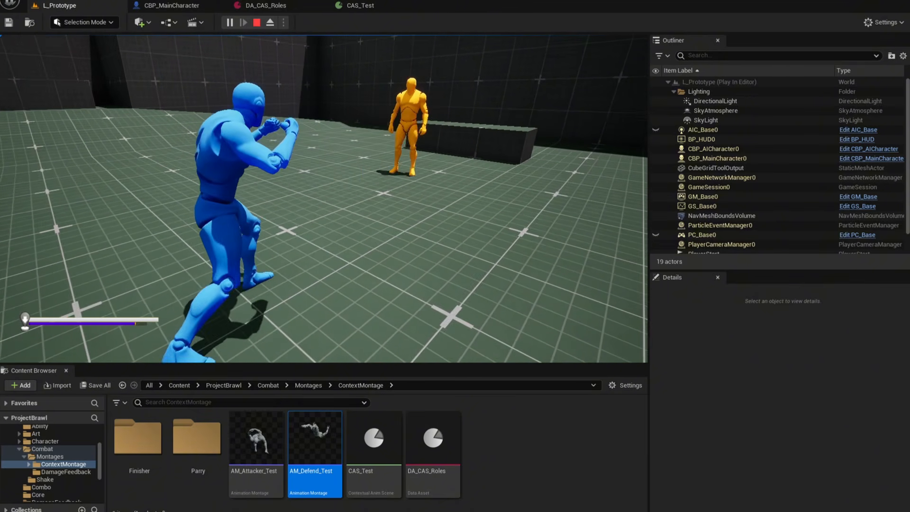
key(d)
key(e)
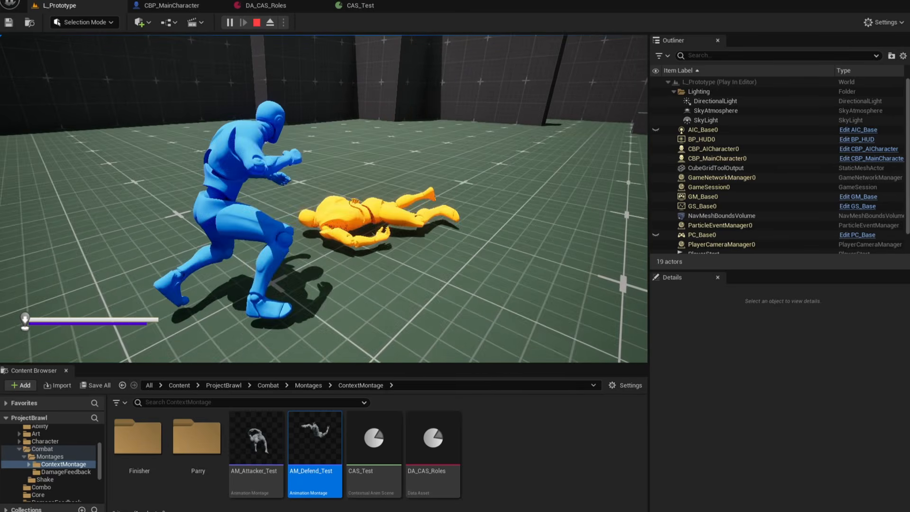
key(Escape)
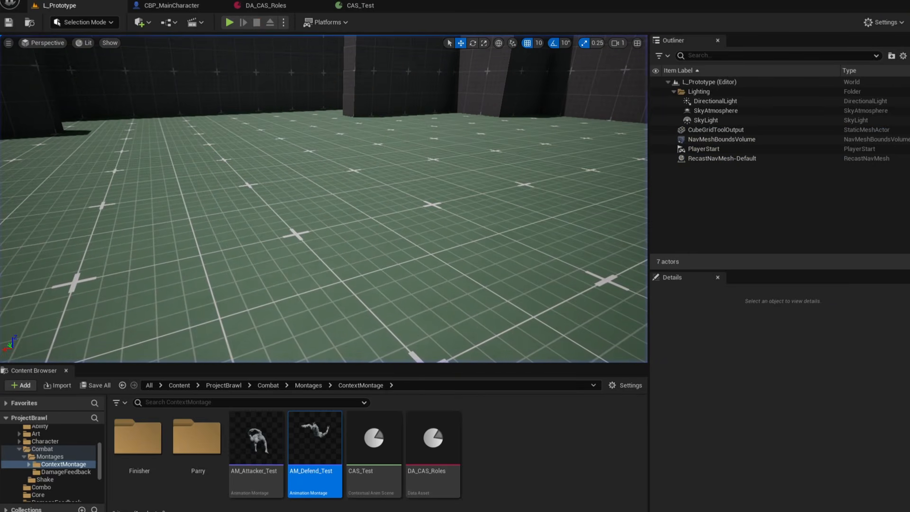
Set the Origin of both warp points back to Defender in the contextual animation scene.
click(357, 7)
click(672, 317)
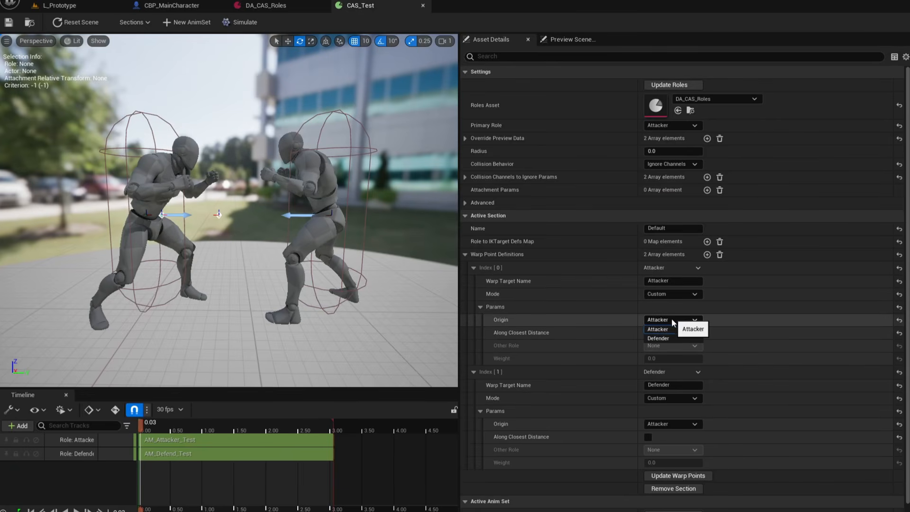
click(666, 338)
click(672, 424)
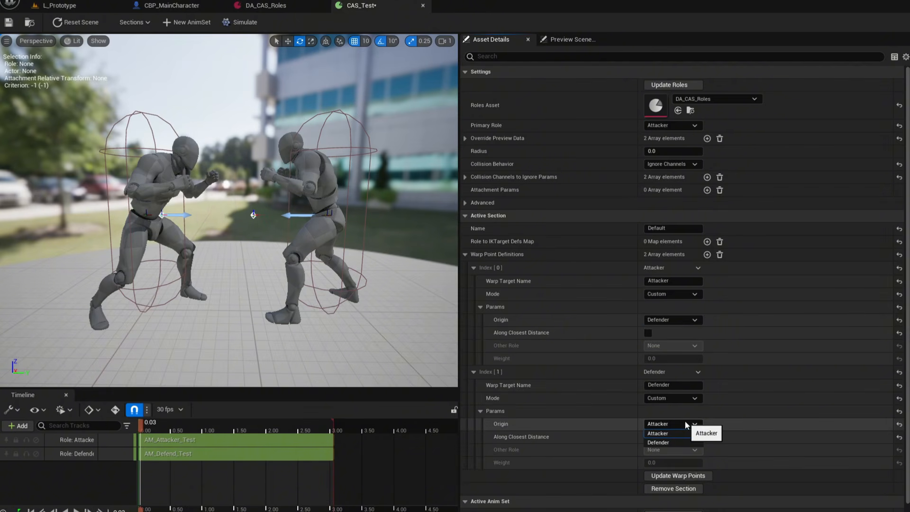
click(670, 443)
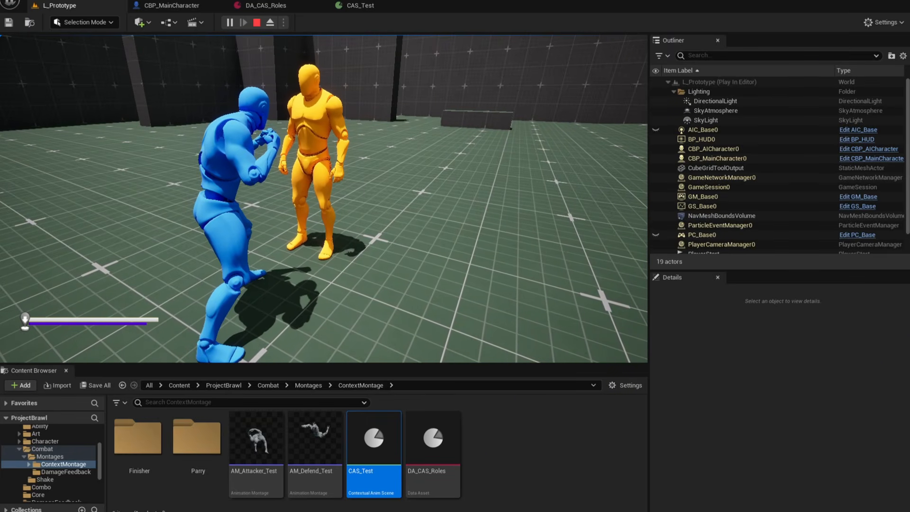
Test the contextual attack on the AI enemy again in the running level, then stop playing.
key(f)
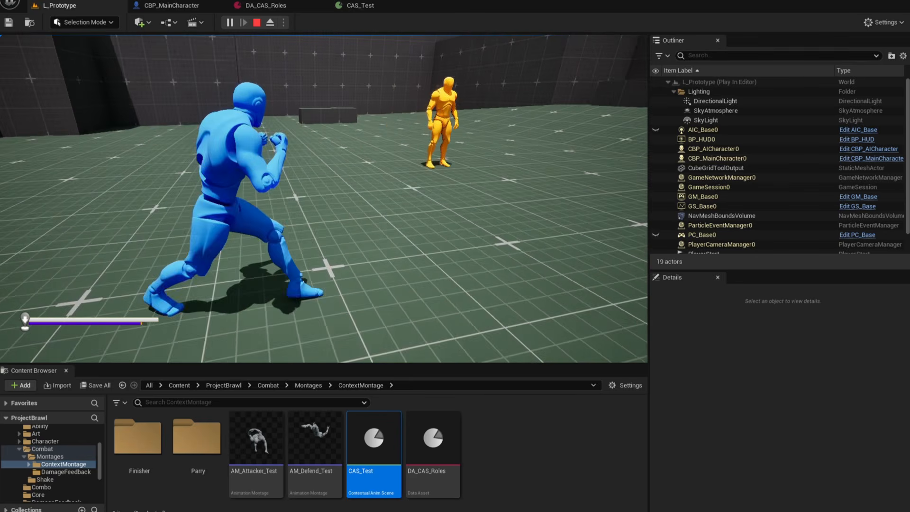
key(a)
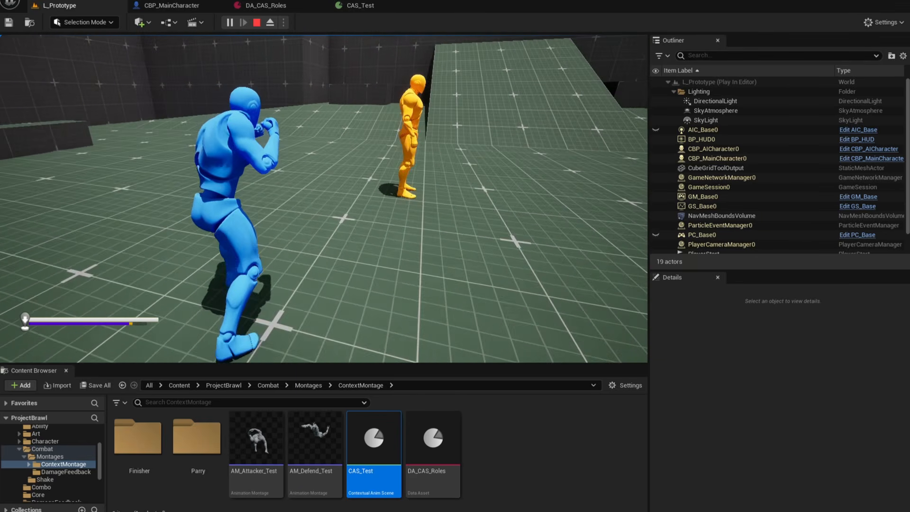
key(w)
key(a)
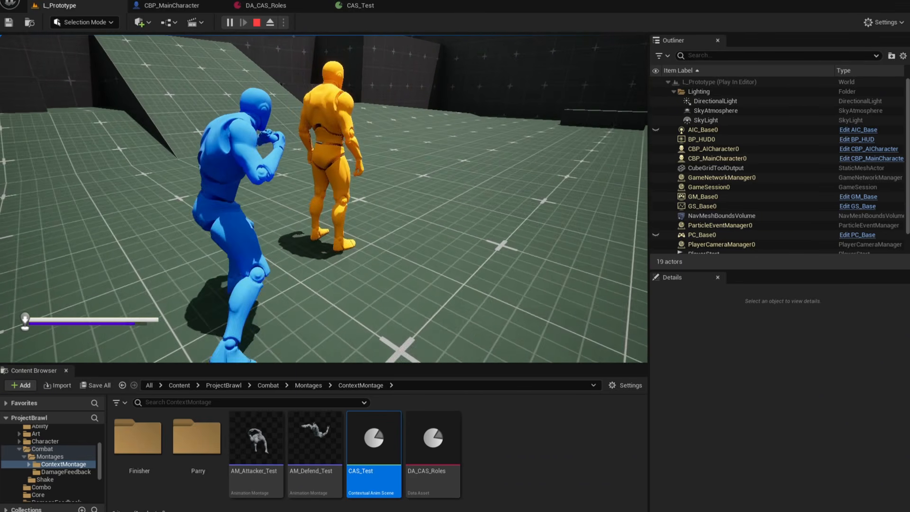
key(a)
key(f)
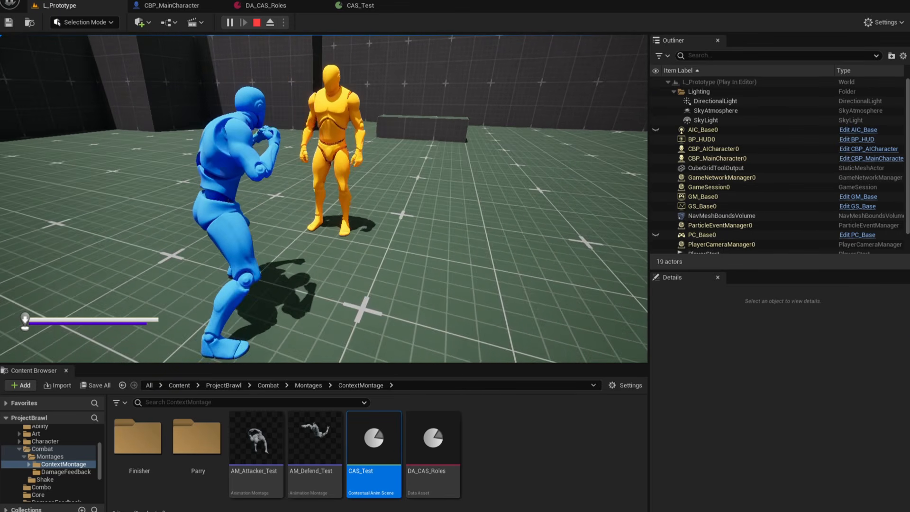
key(Escape)
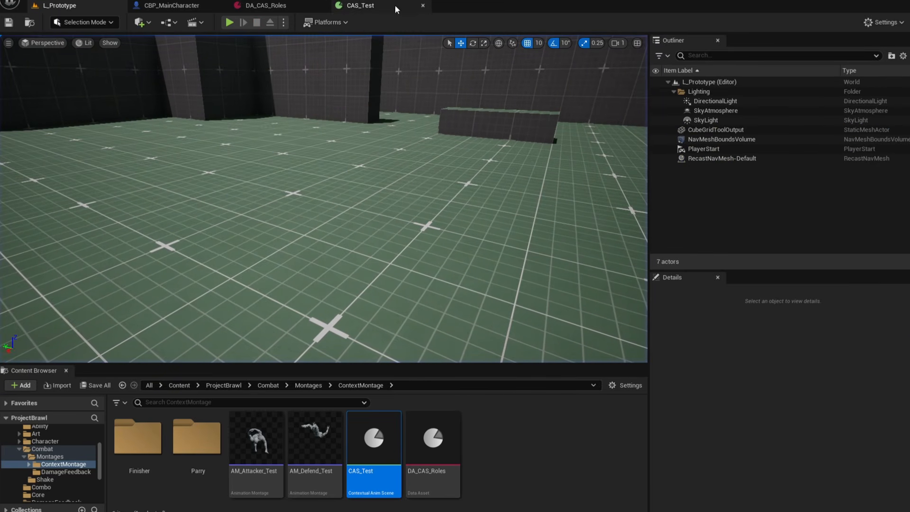
Select the AM_Defend_Test track and add a Contextual Anim Selection Criterion Cone to its selection criteria.
click(358, 9)
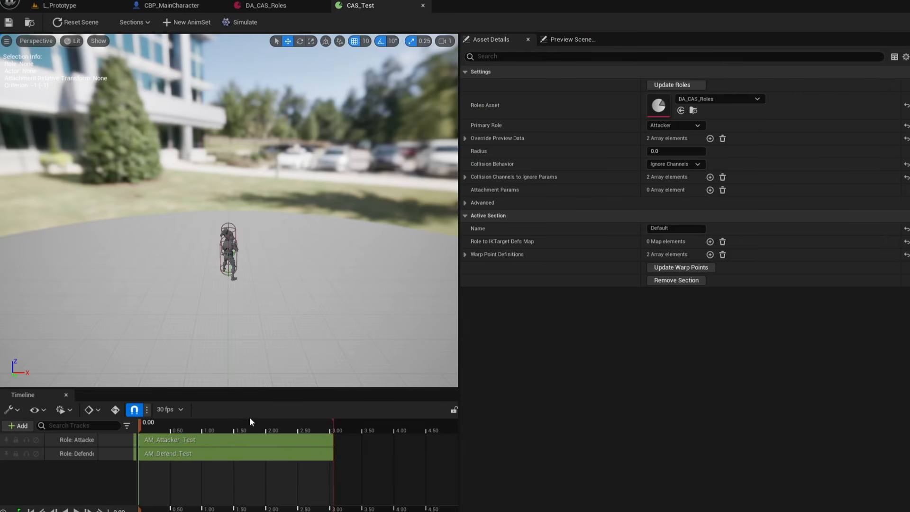
click(198, 440)
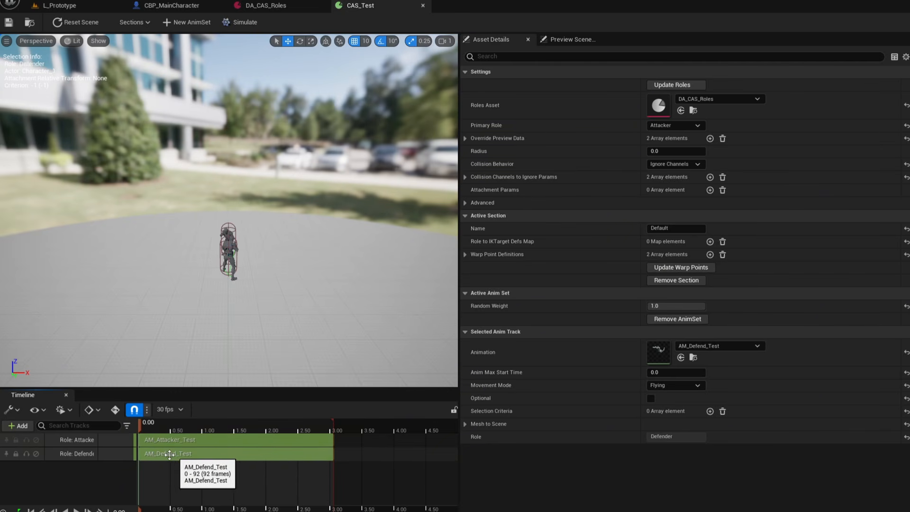
right_drag(237, 284, 337, 292)
key(w)
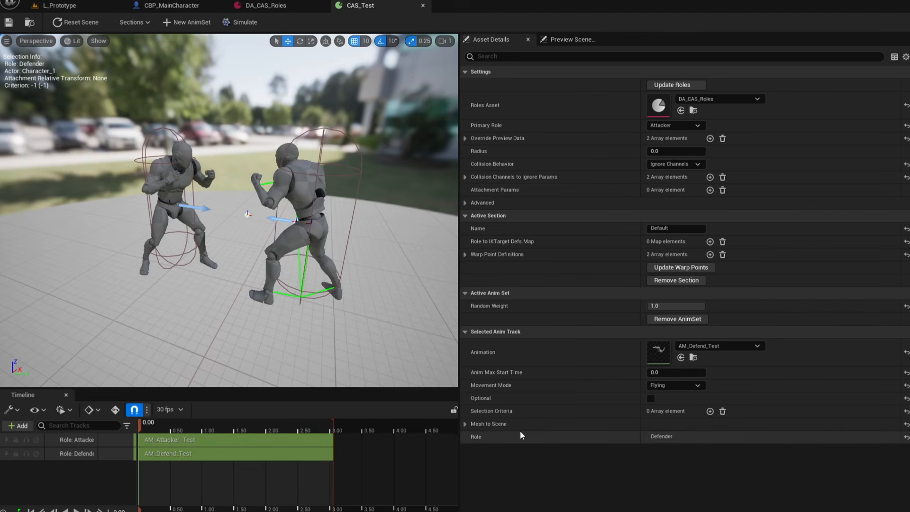
click(709, 411)
click(705, 425)
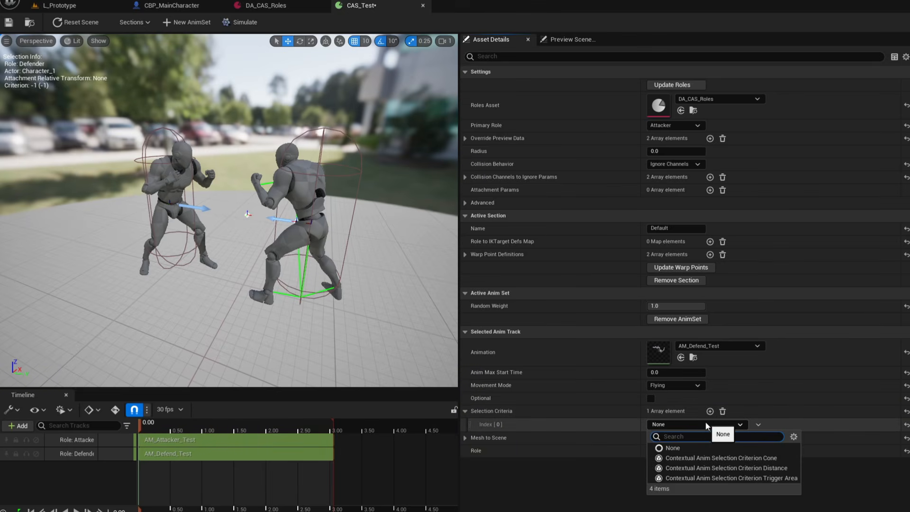
click(719, 456)
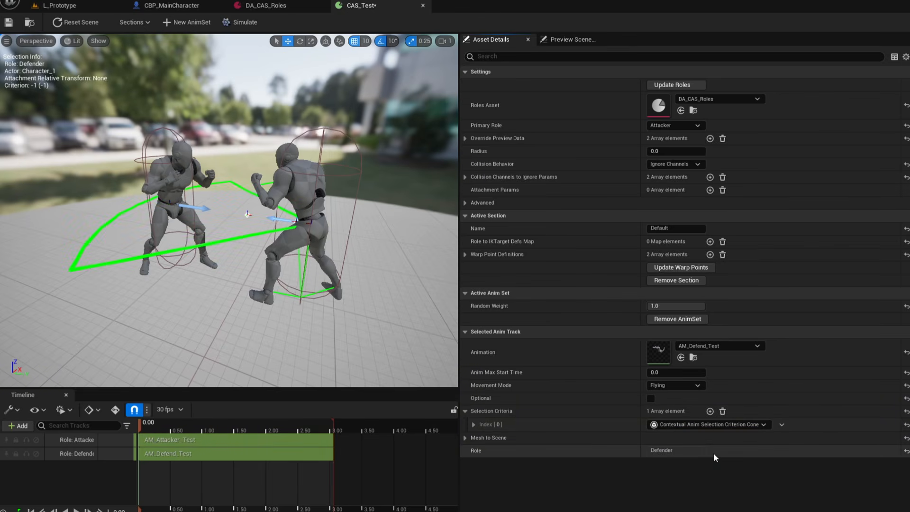
Expand the cone criterion's Default settings, inspect the cone around the characters in the viewport, and save the scene.
mouse_move(347, 290)
right_down()
mouse_move(417, 289)
mouse_move(346, 287)
right_up()
right_drag(142, 220, 153, 220)
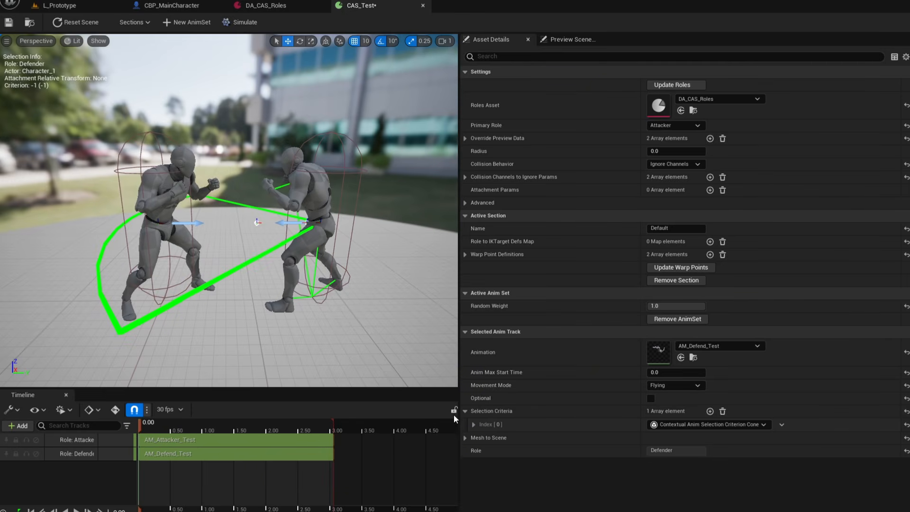
click(473, 424)
click(481, 437)
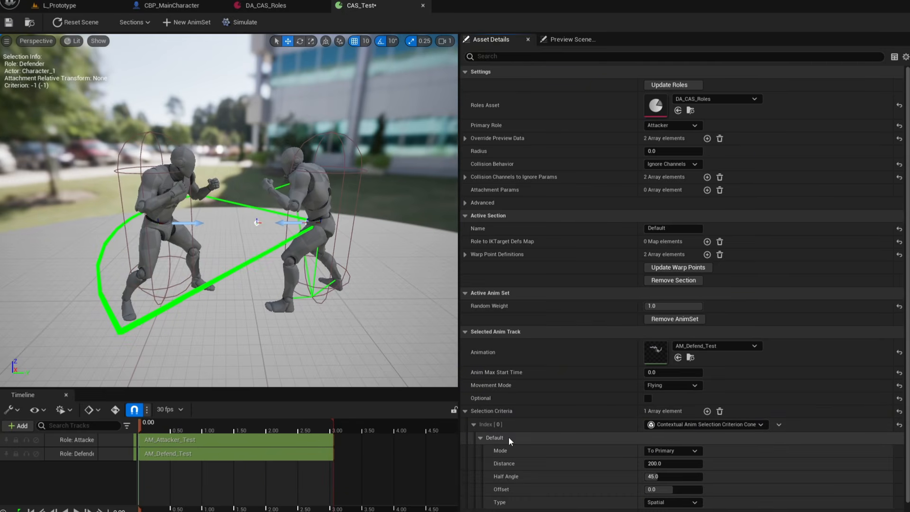
scroll(509, 437, down, 1)
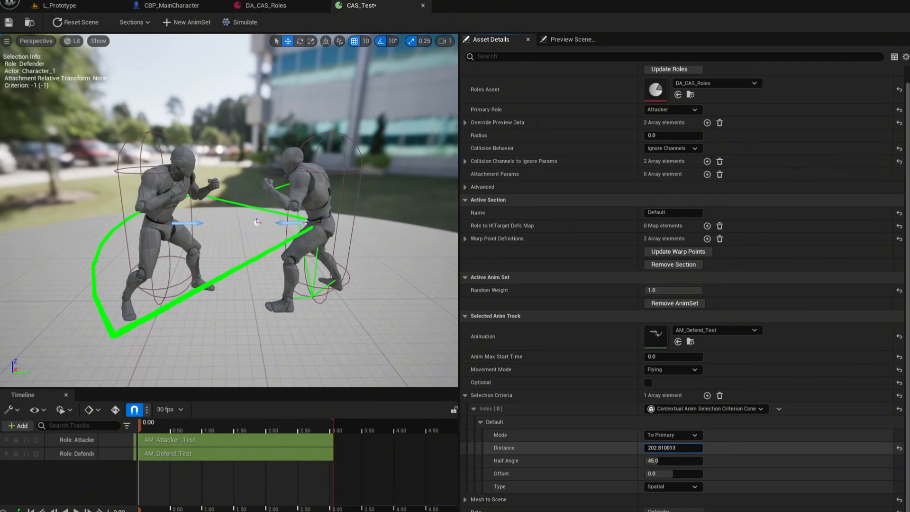
right_drag(386, 360, 294, 379)
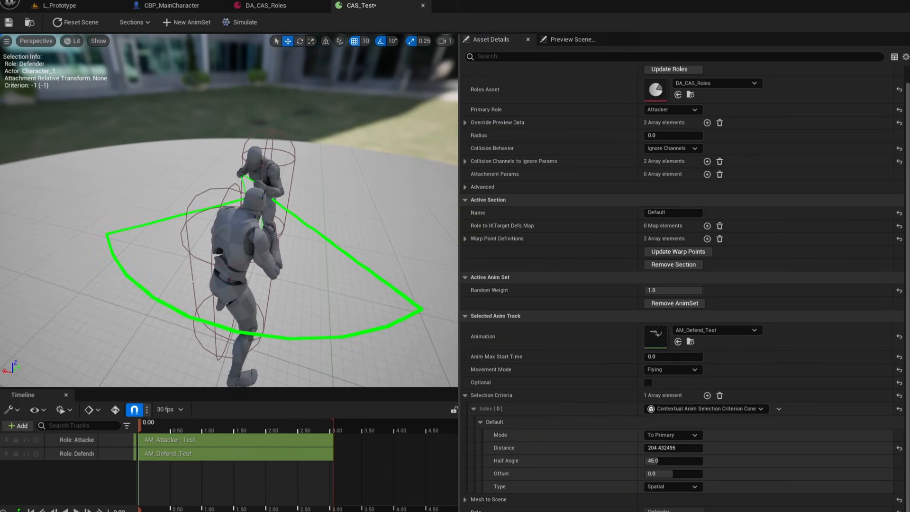
right_drag(348, 265, 237, 235)
scroll(349, 265, up, 4)
scroll(348, 265, up, 1)
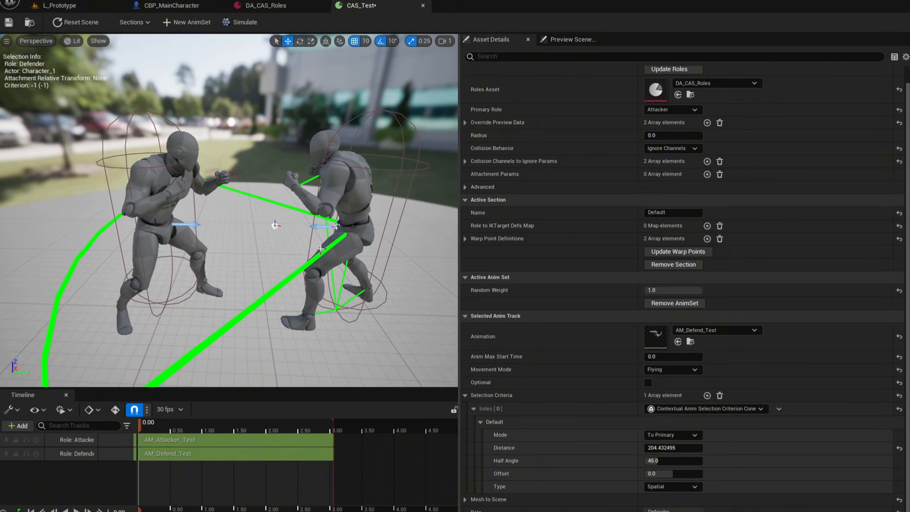
scroll(318, 260, down, 4)
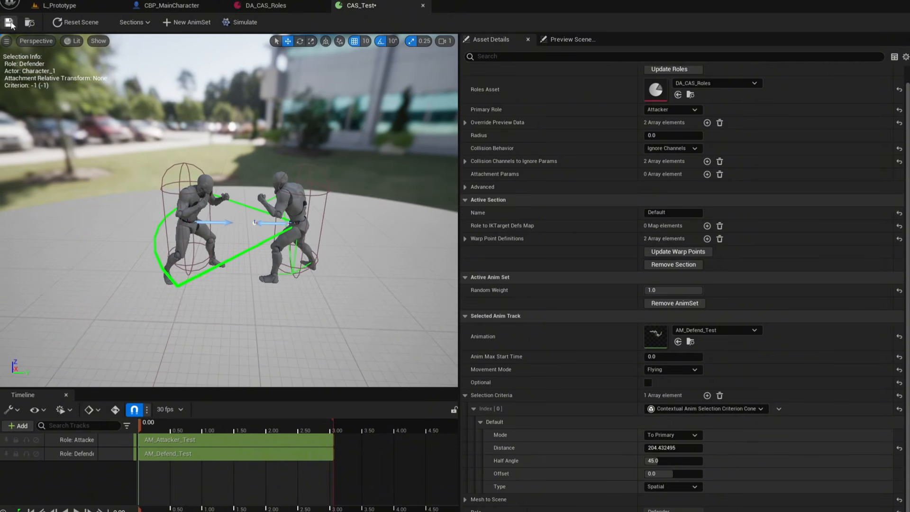
Play the level and trigger the contextual attack on the AI enemy from different positions to test the cone criterion.
click(166, 5)
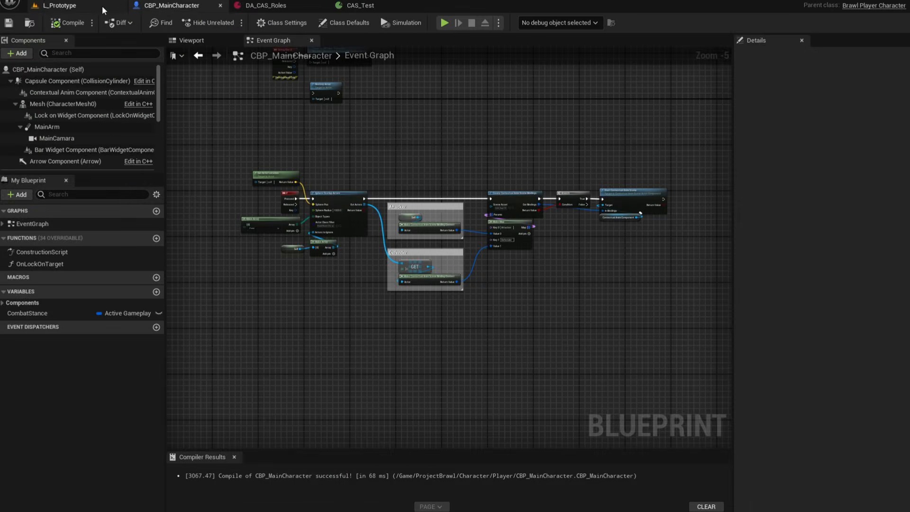
click(101, 6)
click(229, 22)
key(w)
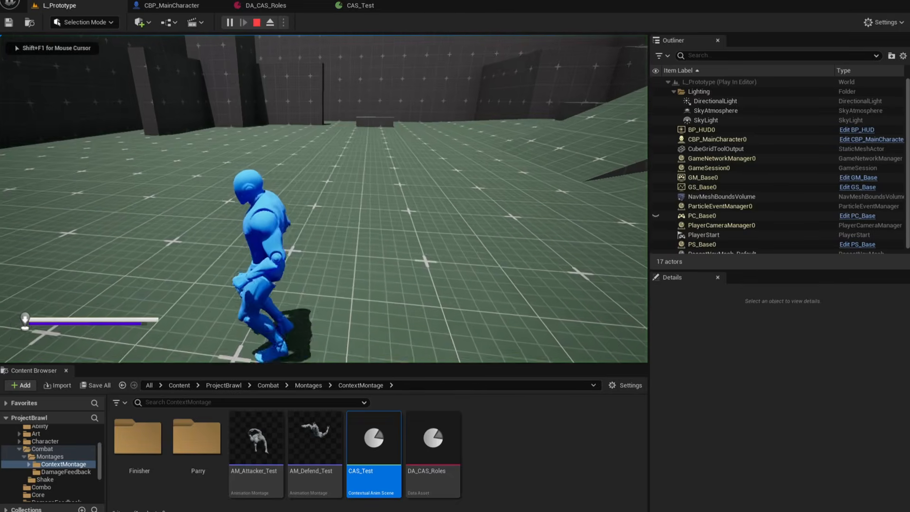
key(e)
key(s)
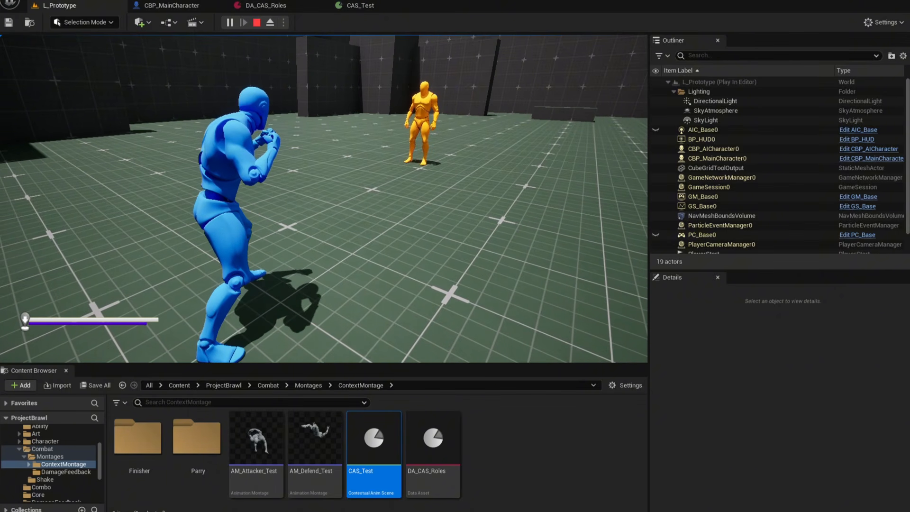
key(a)
key(w)
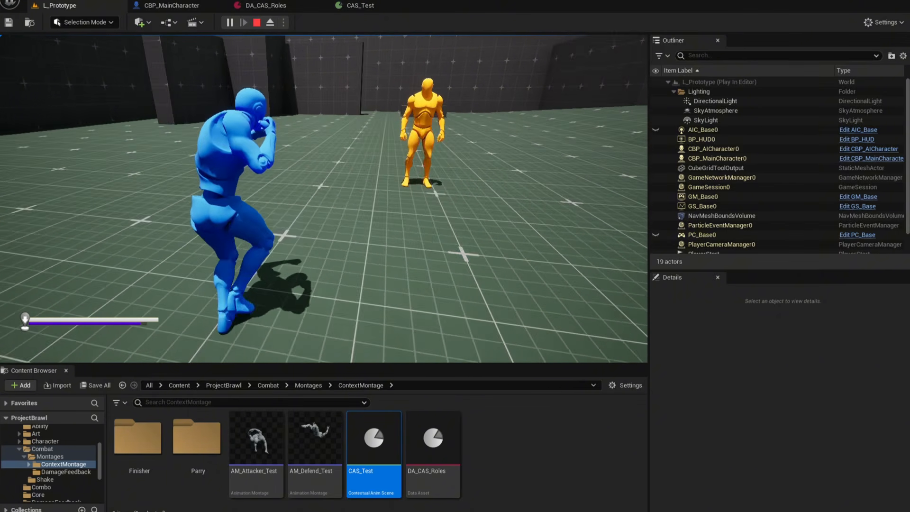
key(a)
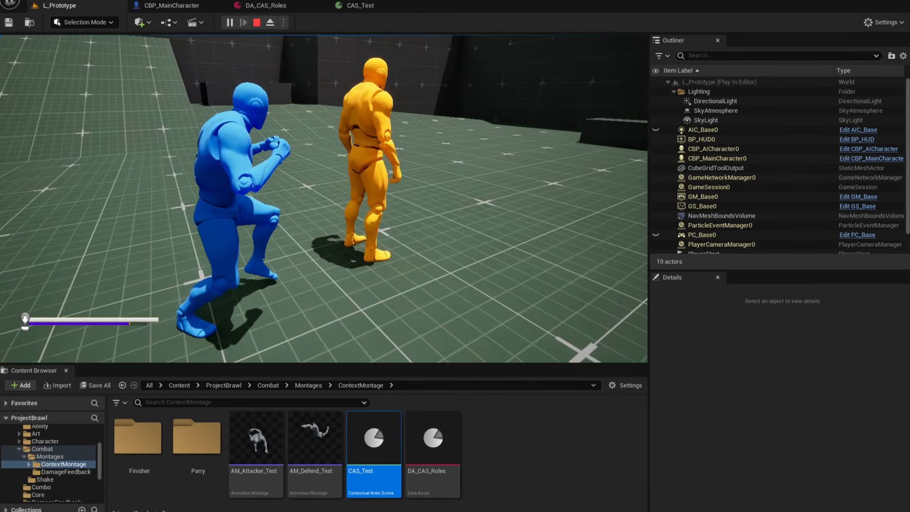
key(a)
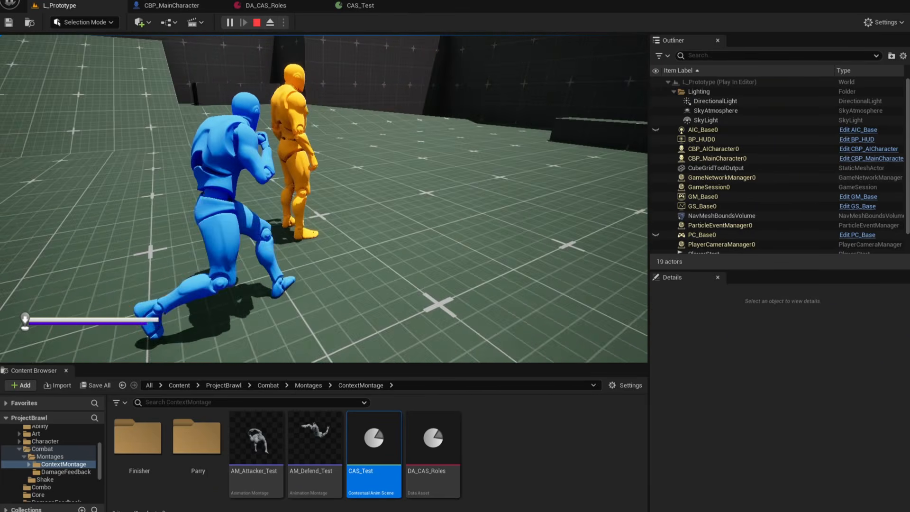
key(d)
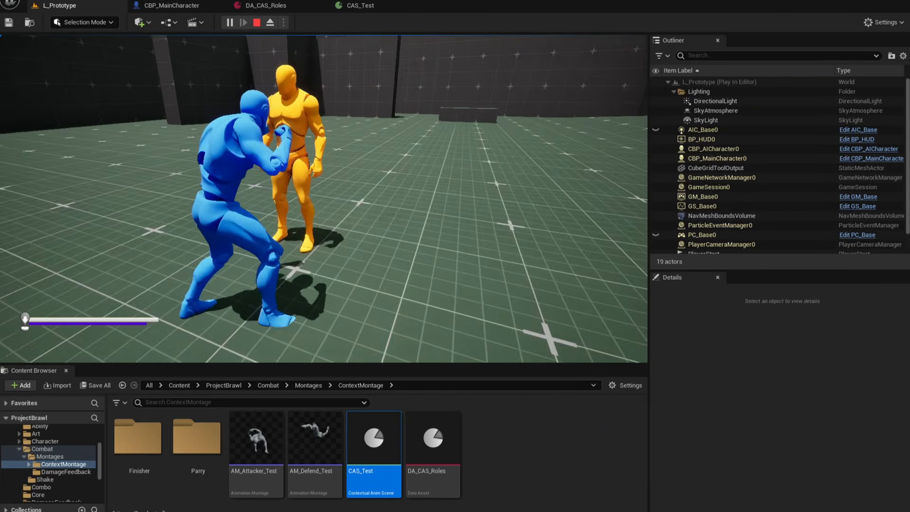
key(d)
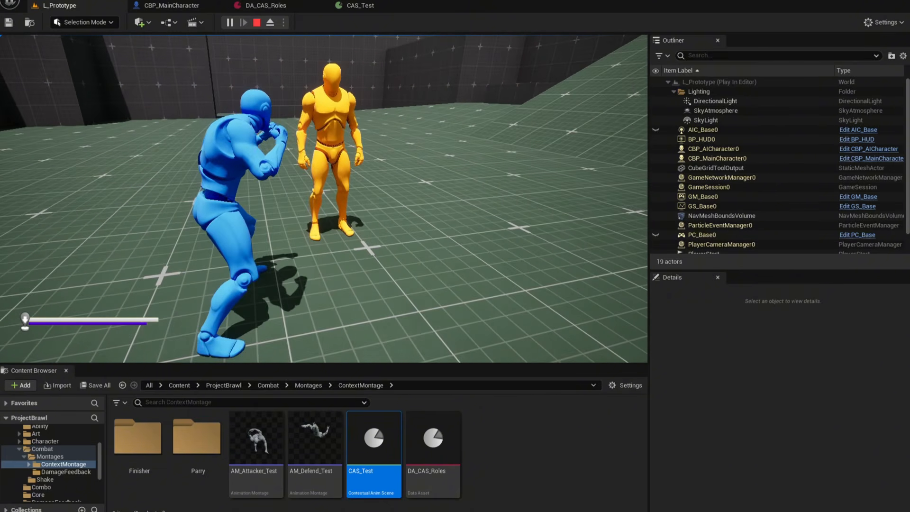
key(w)
key(e)
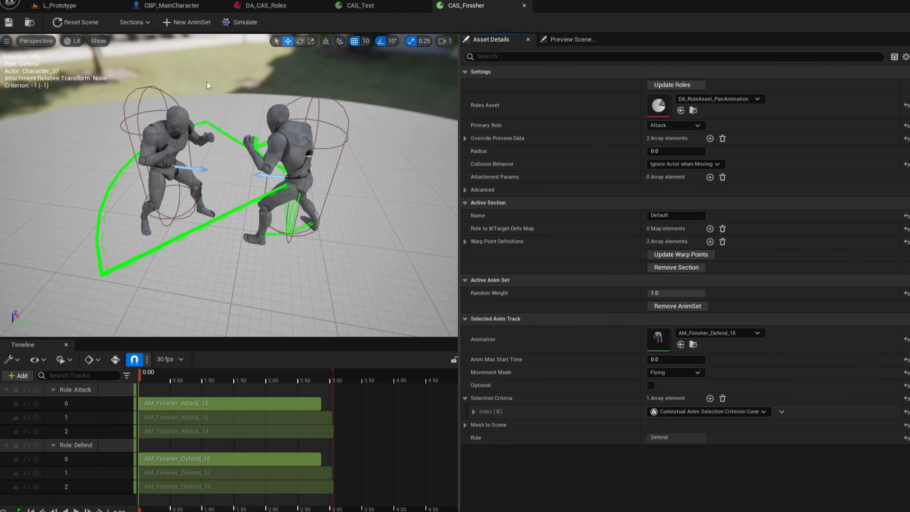
Select the AM_Finisher_Defend_15 track of the first anim set, expand its cone criterion settings and set Offset to about 176.
click(179, 23)
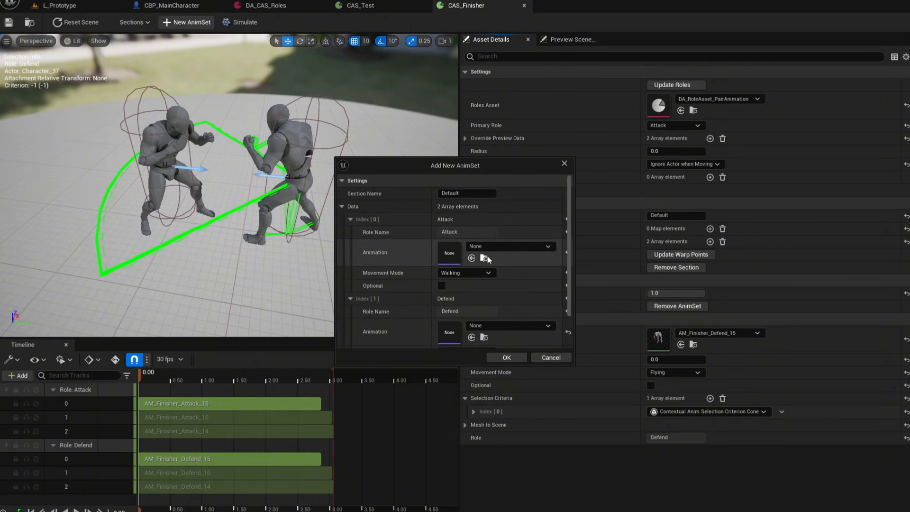
click(551, 358)
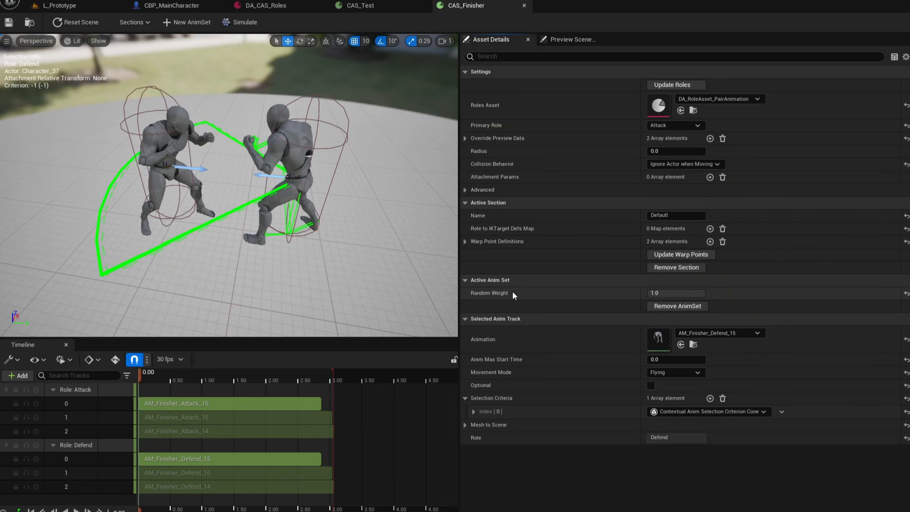
click(228, 419)
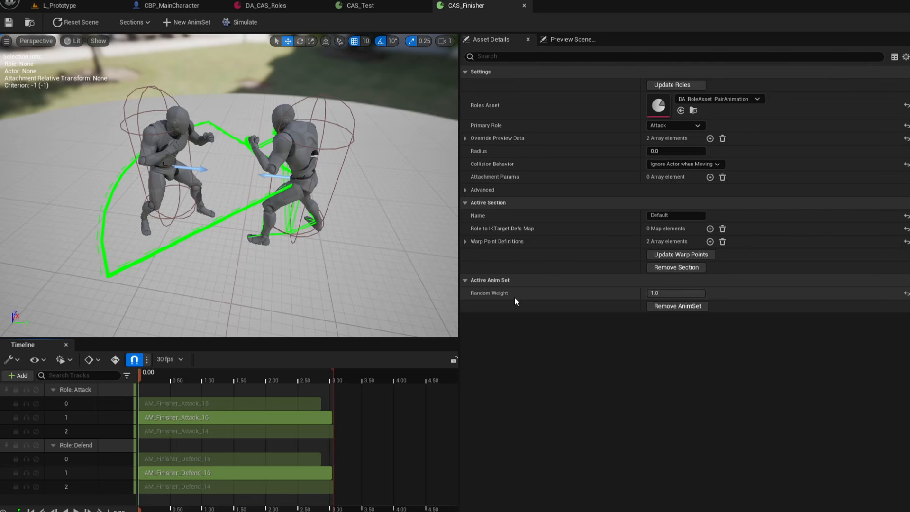
click(232, 459)
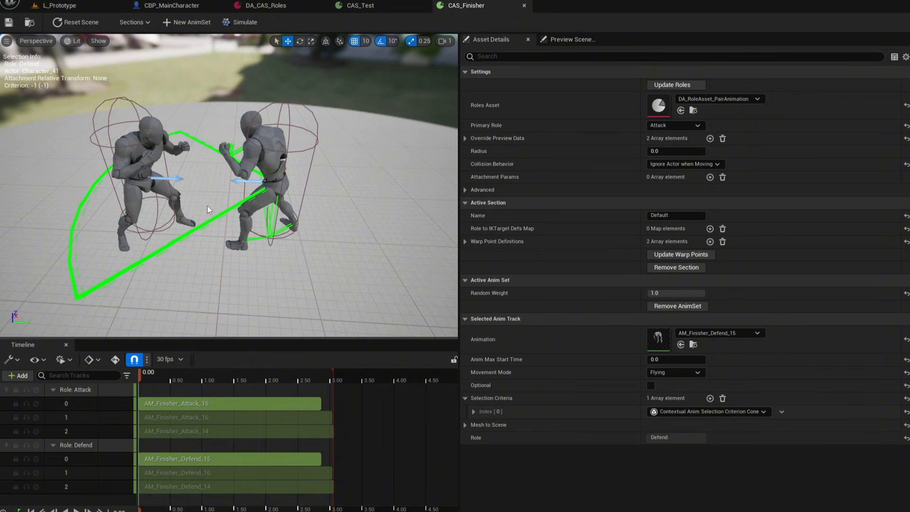
right_drag(208, 206, 190, 204)
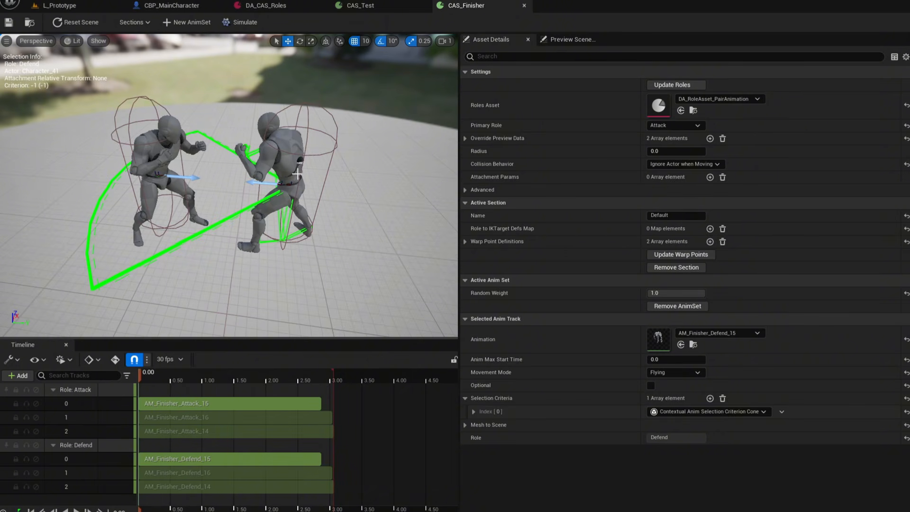
right_drag(297, 176, 300, 185)
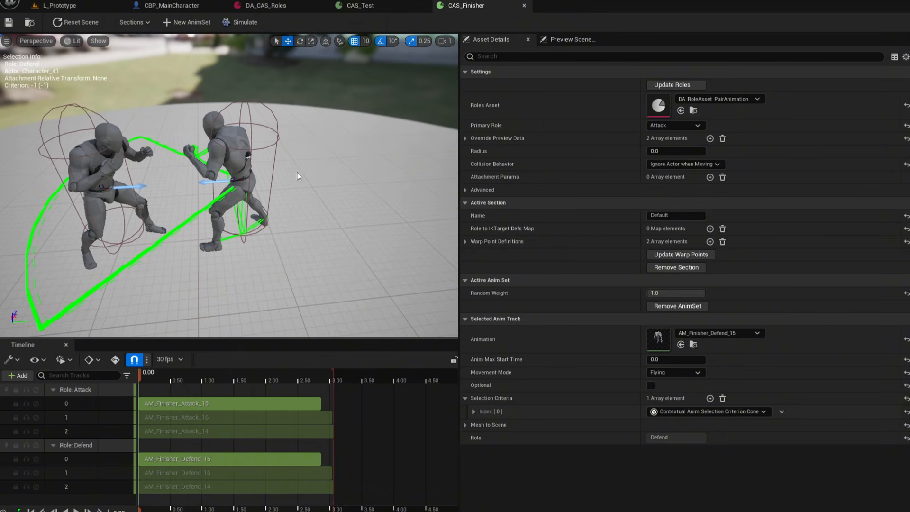
click(474, 411)
click(480, 424)
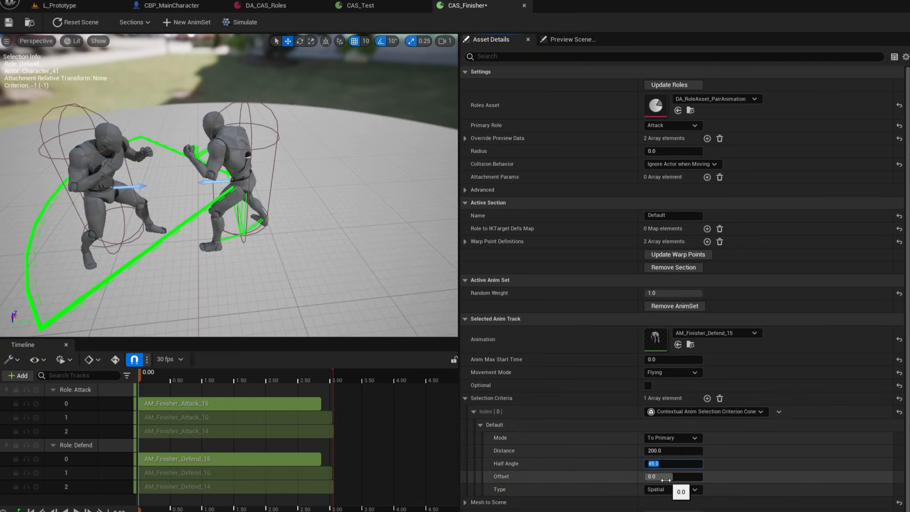
drag(666, 480, 716, 480)
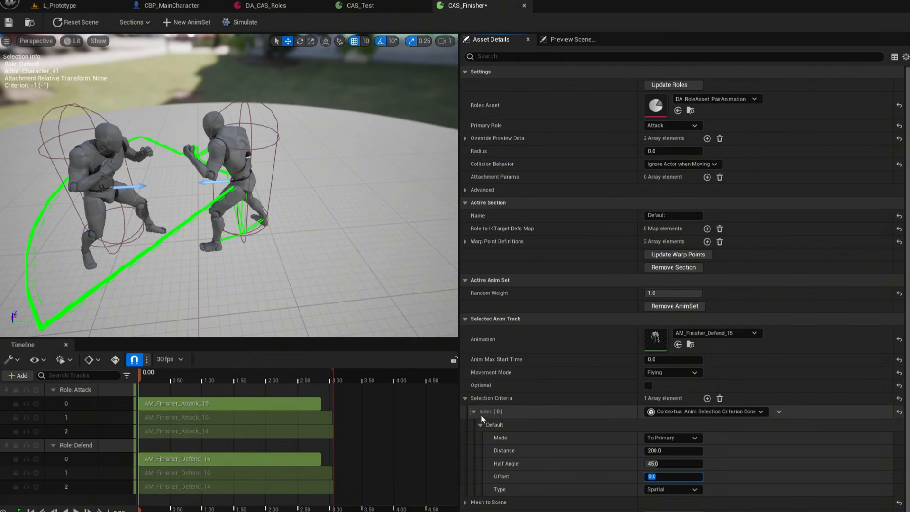
Examine the UContextualAnimSelectionCriterion_Cone class and its Offset property in the source header.
click(474, 411)
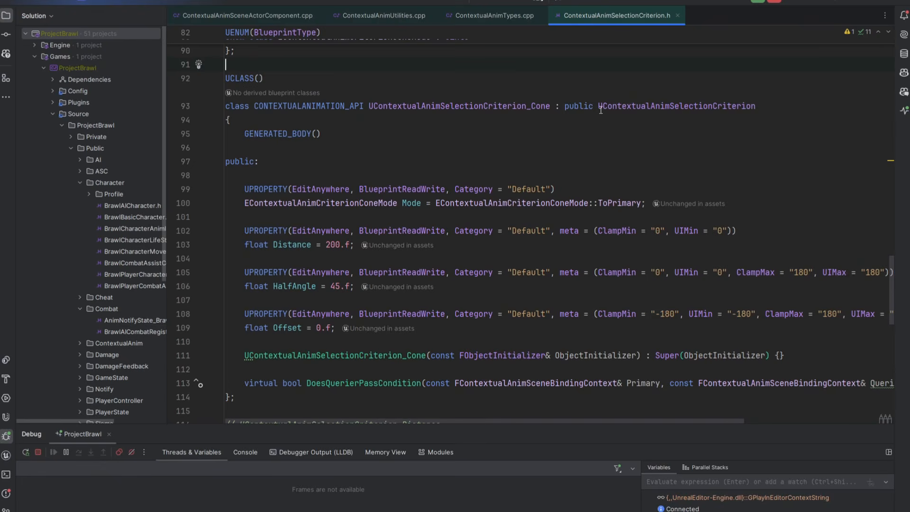
click(600, 106)
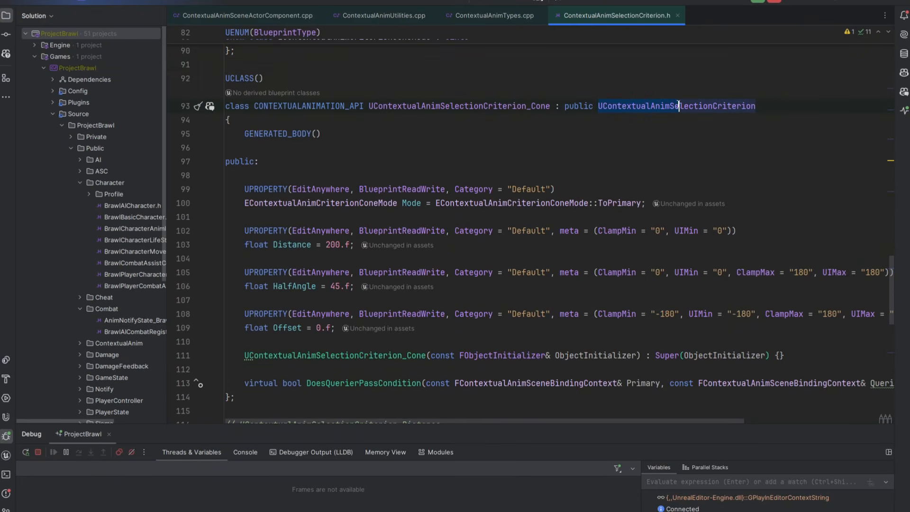
click(777, 125)
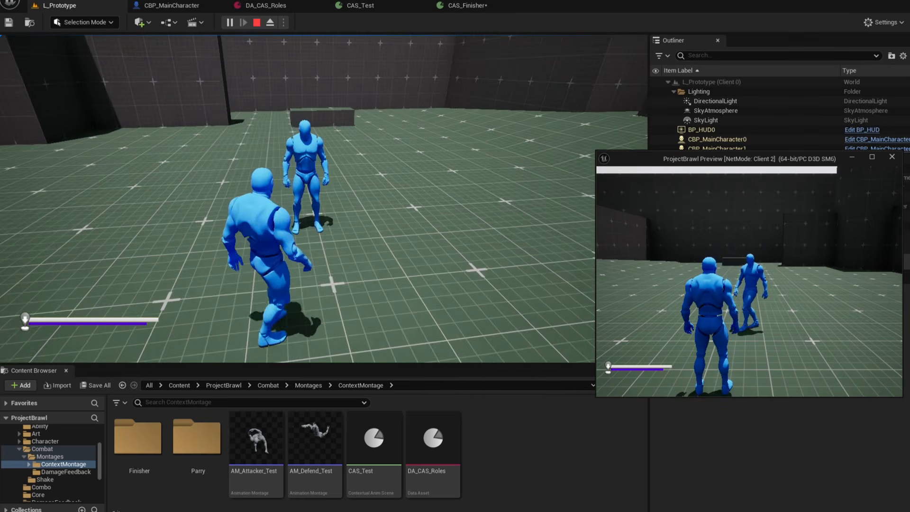
Move around the AI enemy in the running level, trigger the contextual attack from several angles, then stop playing.
key(w)
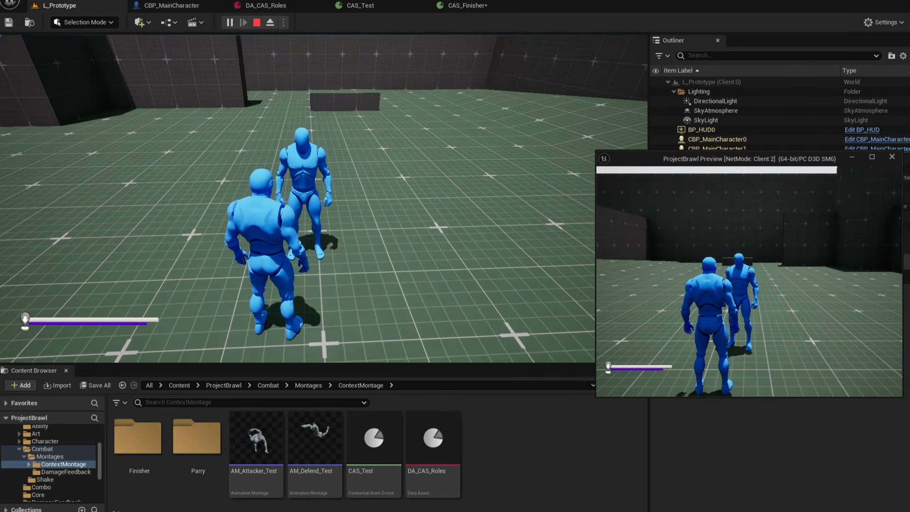
key(a)
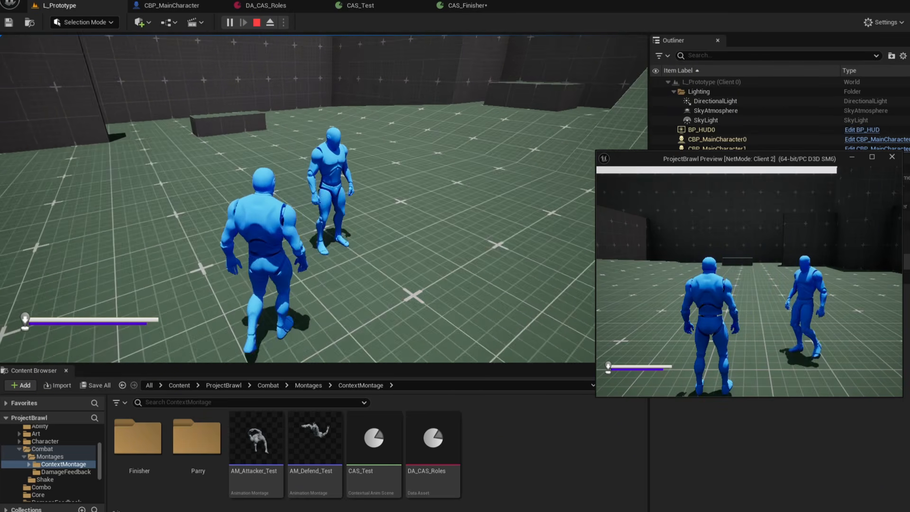
key(d)
key(a)
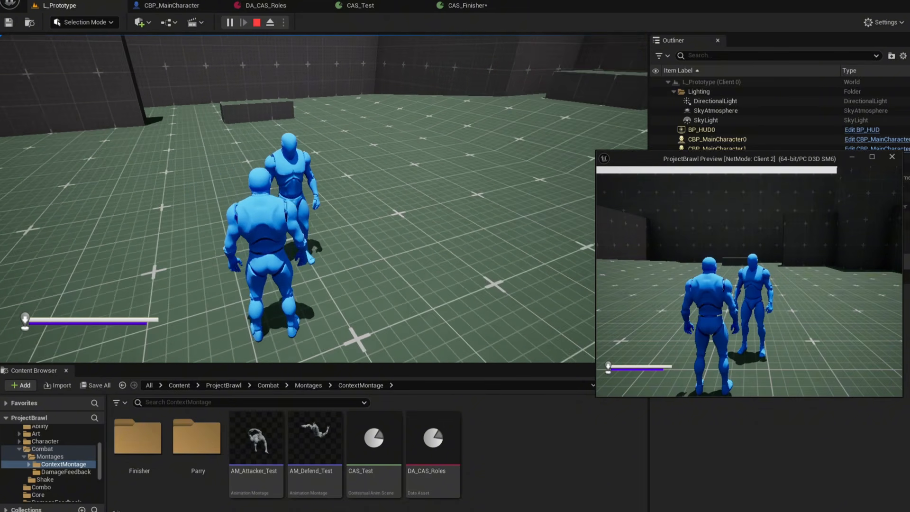
key(w)
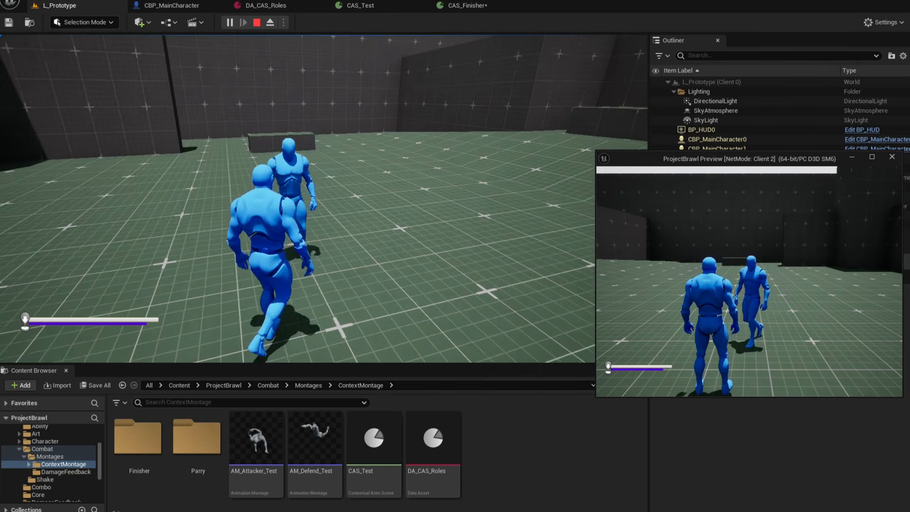
key(s)
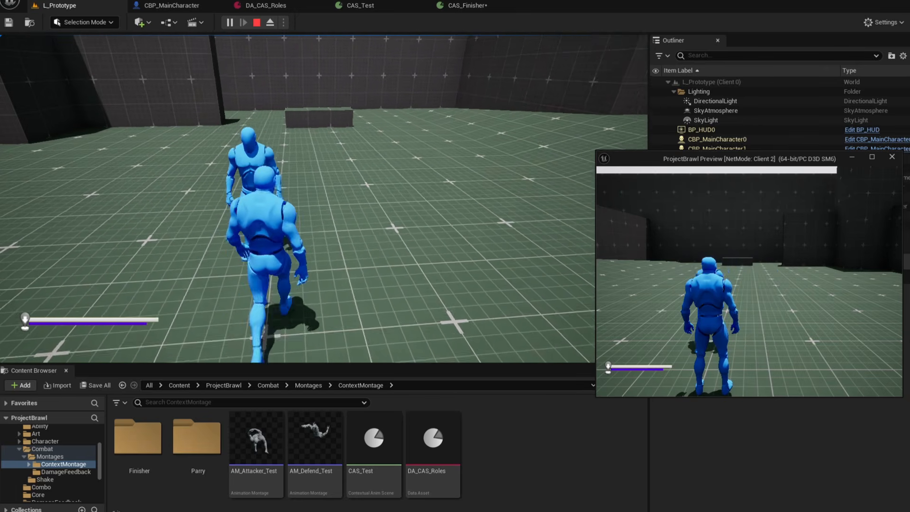
key(f)
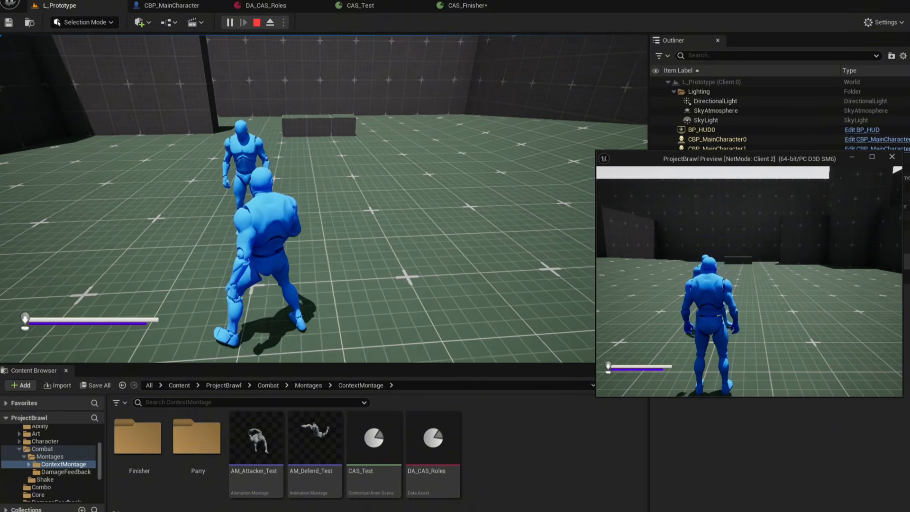
key(f)
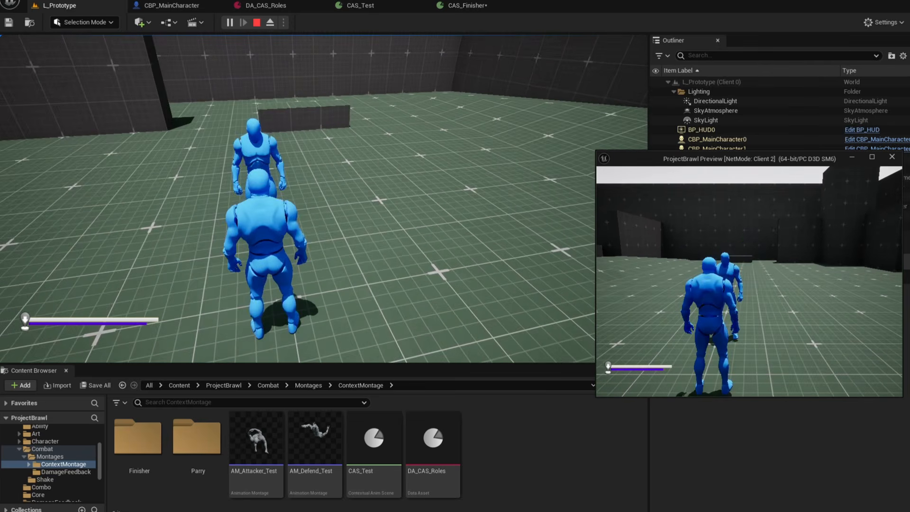
key(d)
key(a)
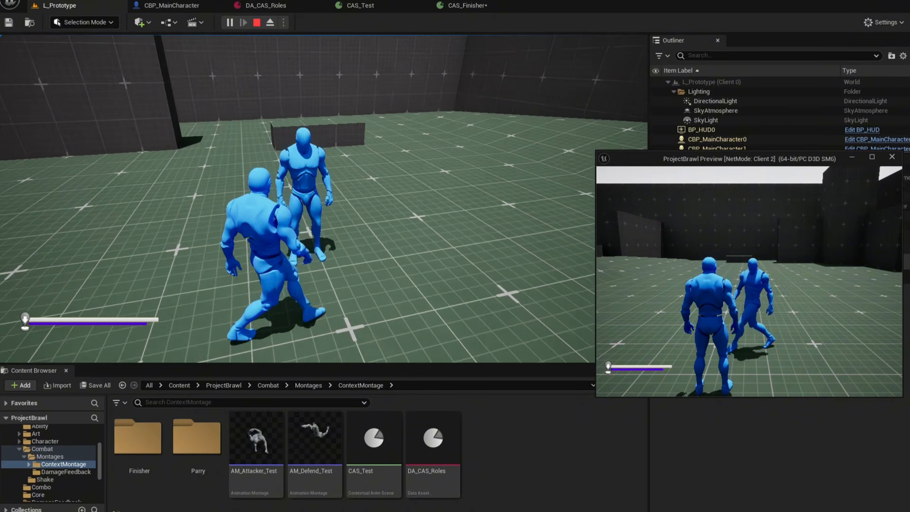
key(d)
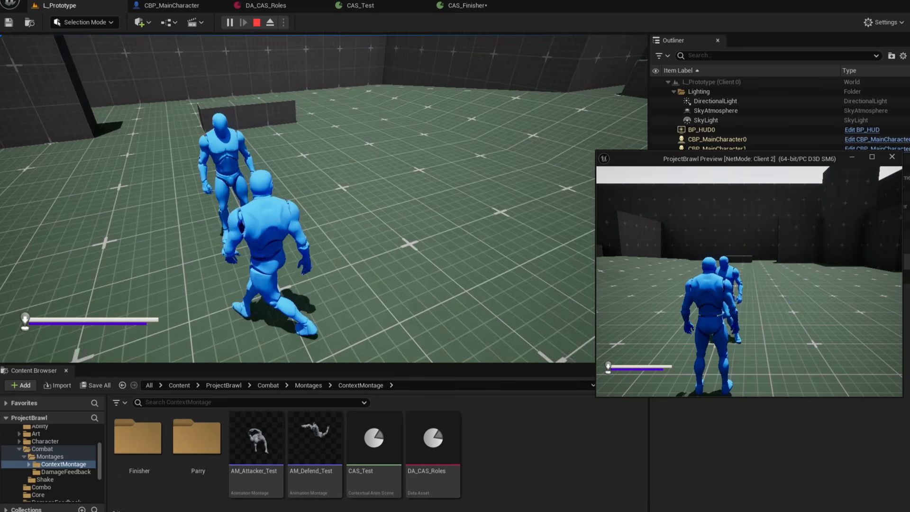
key(w)
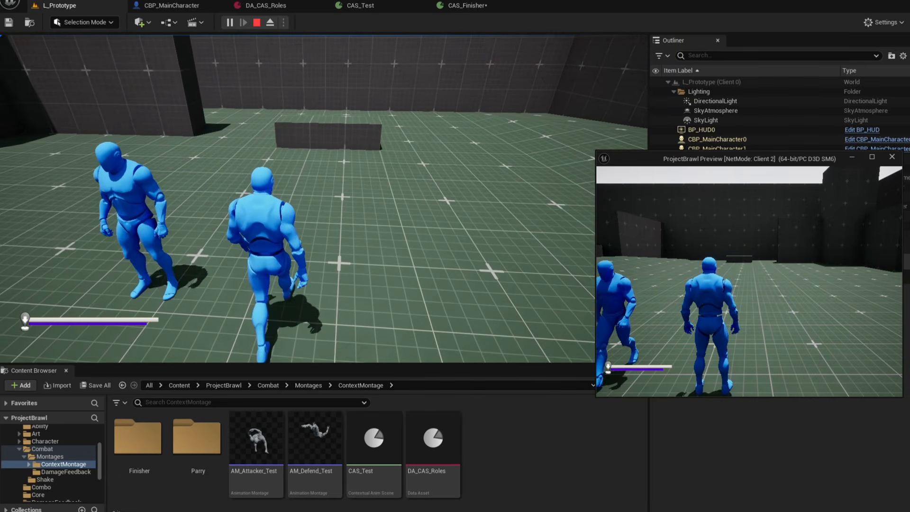
key(a)
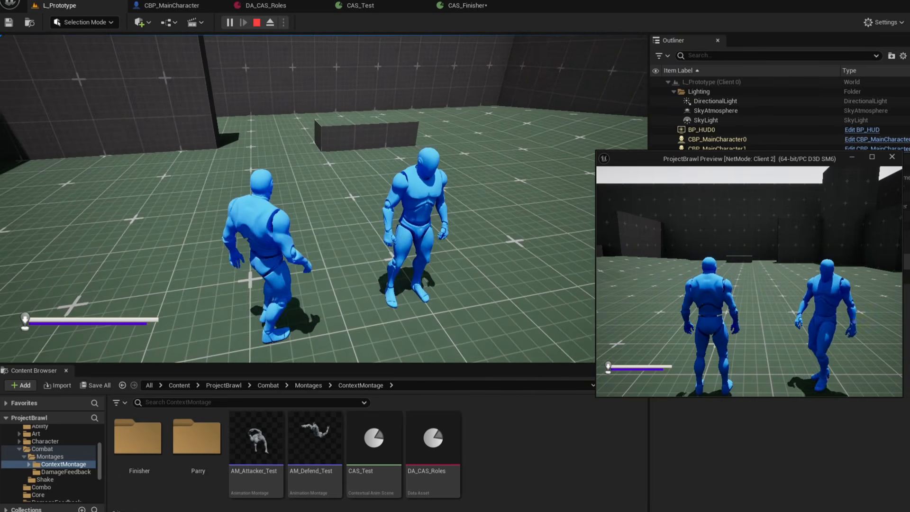
key(d)
key(s)
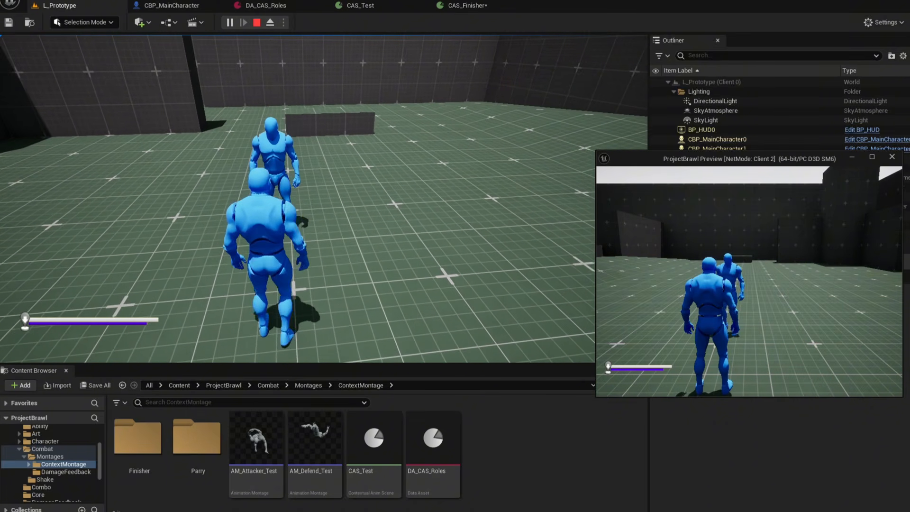
key(w)
key(f)
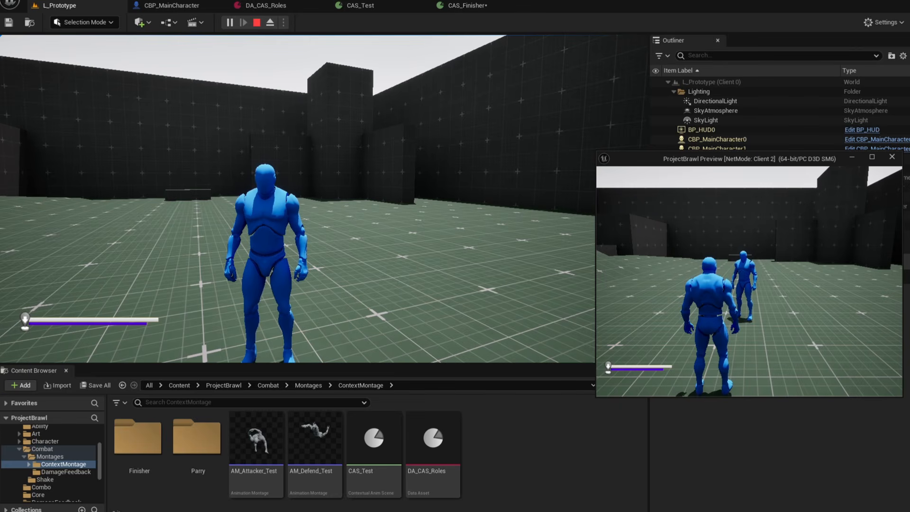
key(Escape)
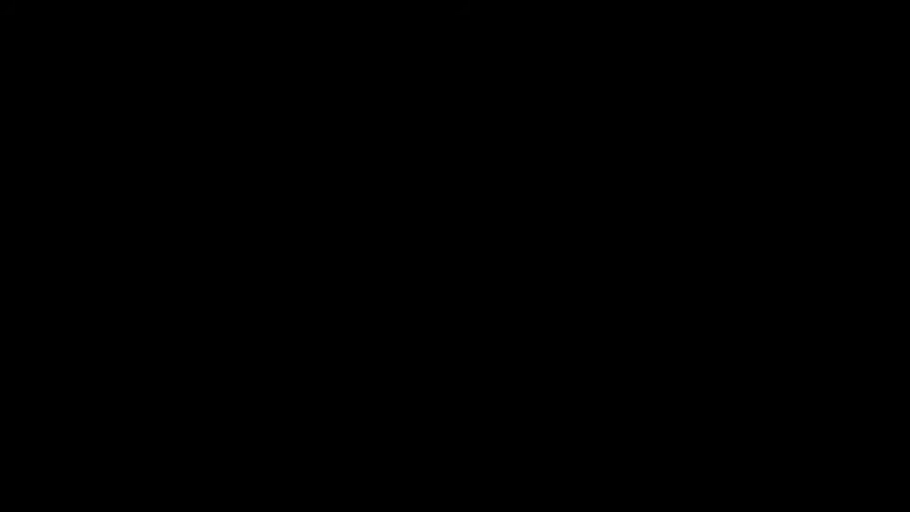